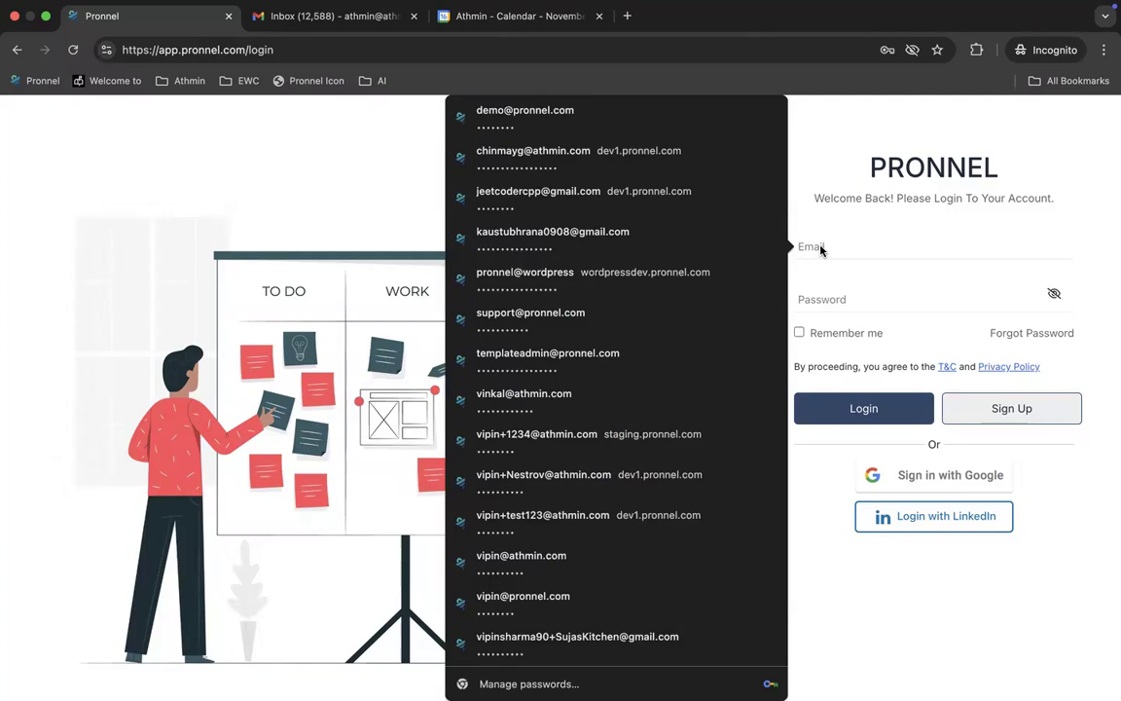
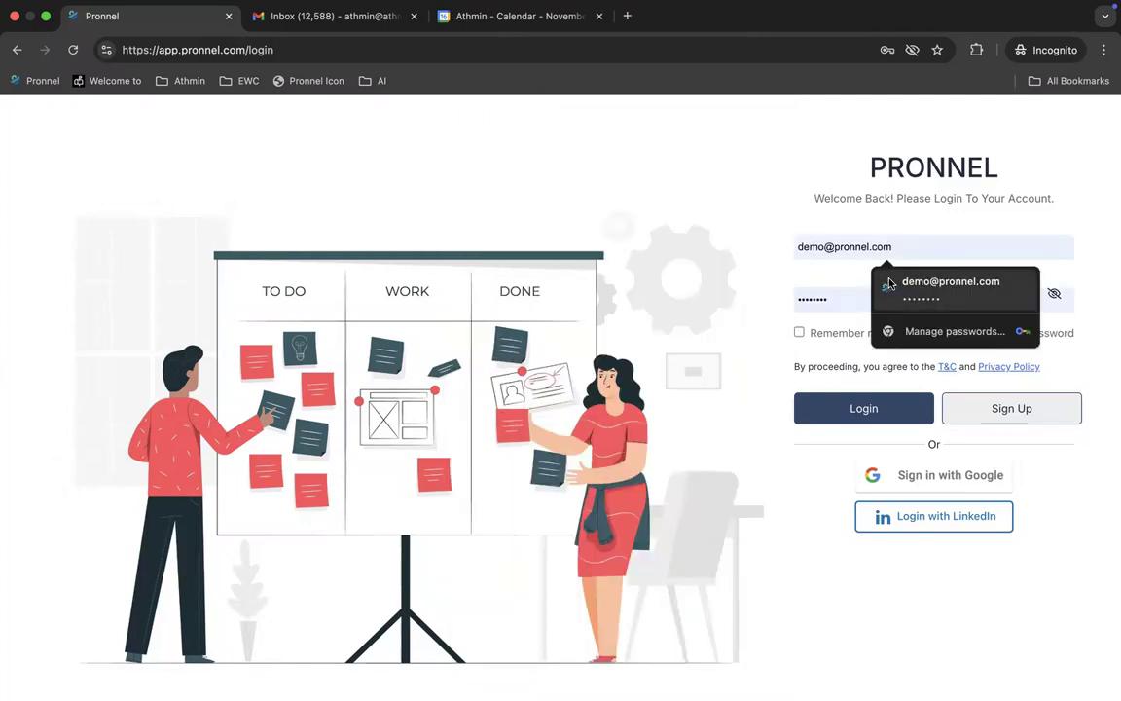
# Step: Log in to the demo account with the saved autofill credentials and view the home dashboard
pyautogui.click(888, 283)
pyautogui.click(834, 410)
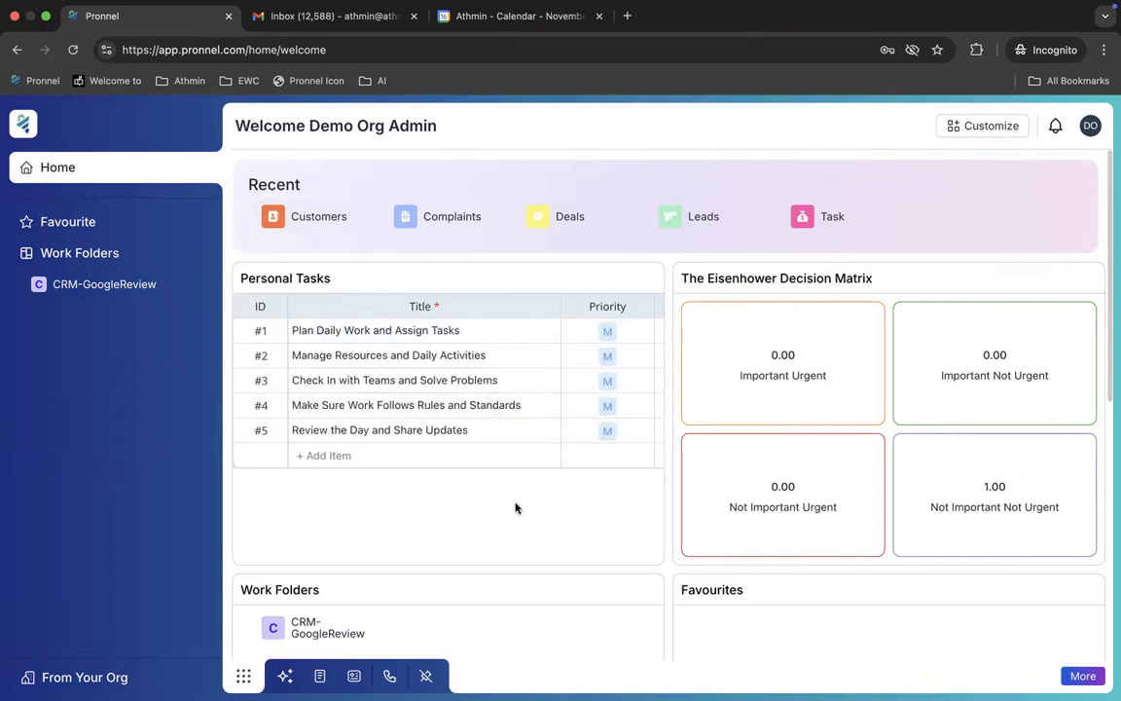
pyautogui.scroll(-1, 484, 518)
# Step: Open the CRM-GoogleReview work folder to its Customers board and expand the Lead tab menu
pyautogui.click(326, 571)
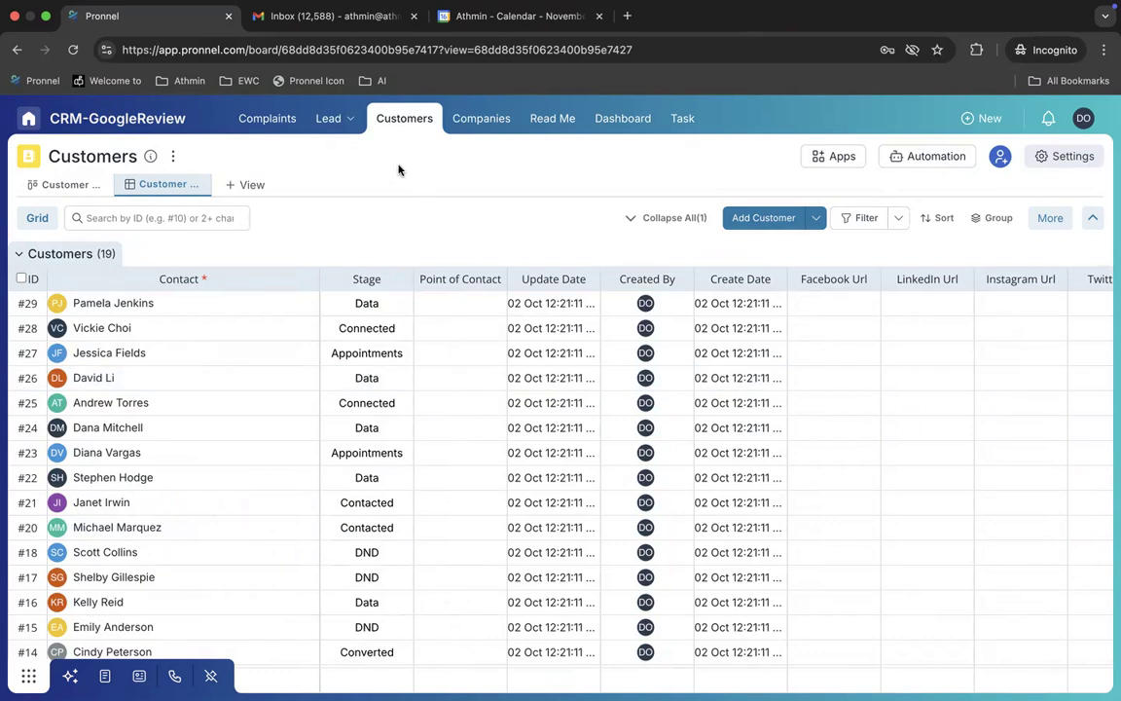
pyautogui.click(333, 120)
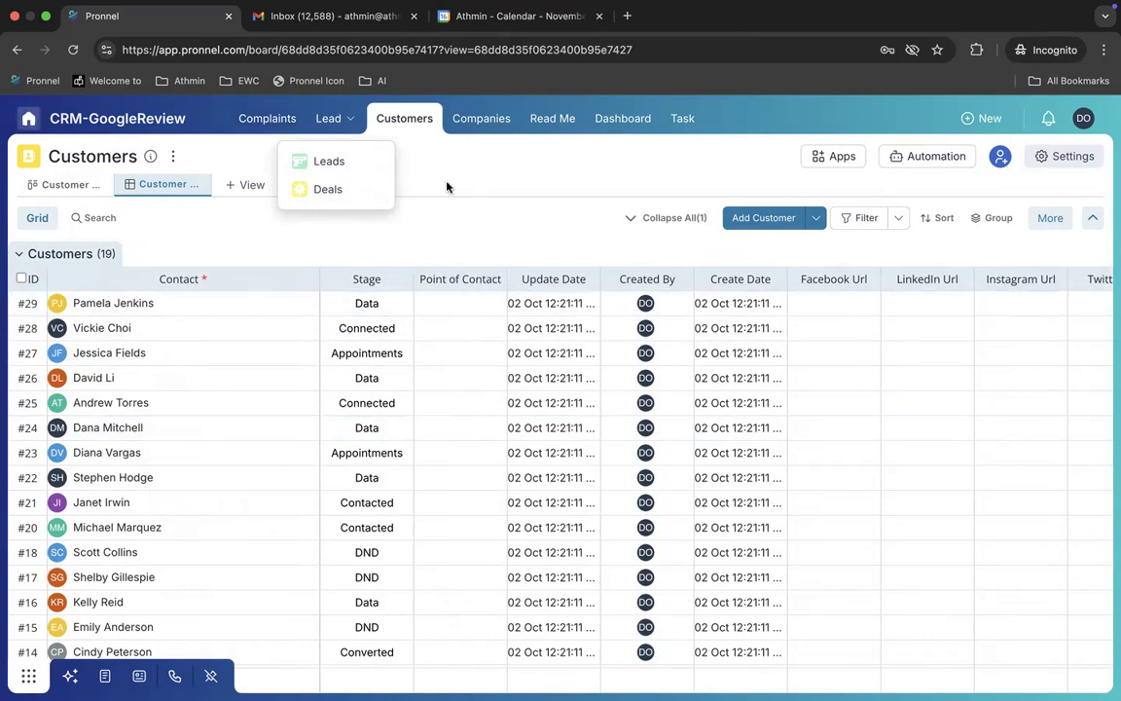
pyautogui.moveTo(327, 118)
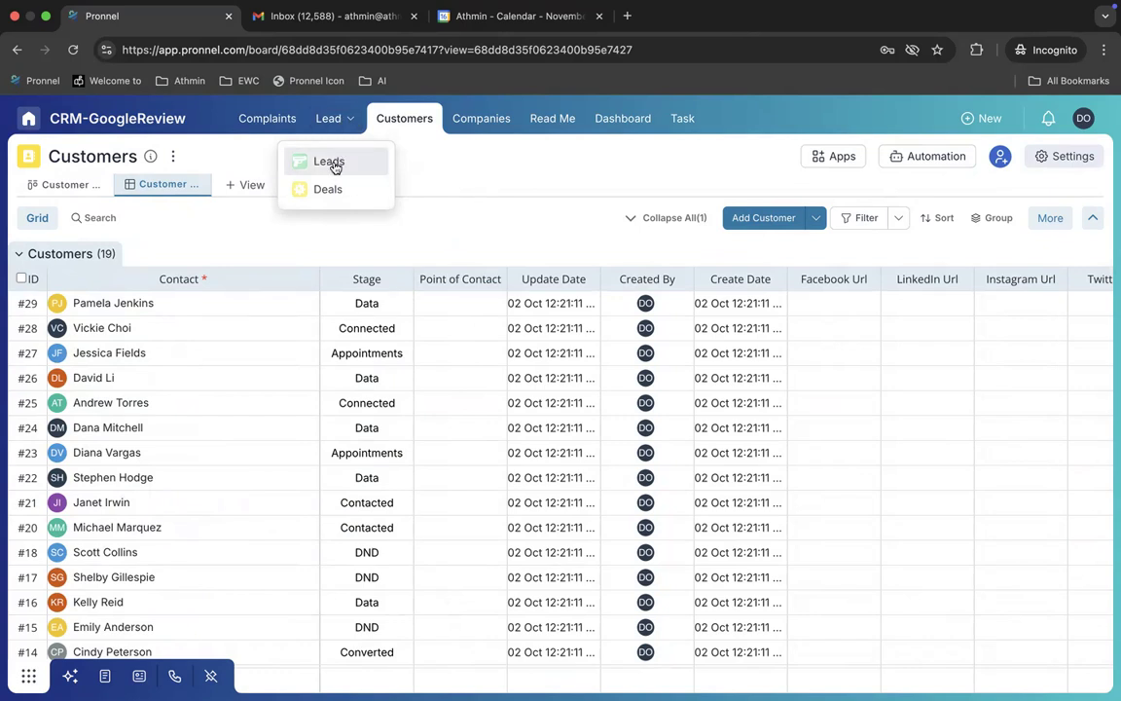
# Step: Open the Leads board and scroll across its Kanban stages
pyautogui.click(330, 162)
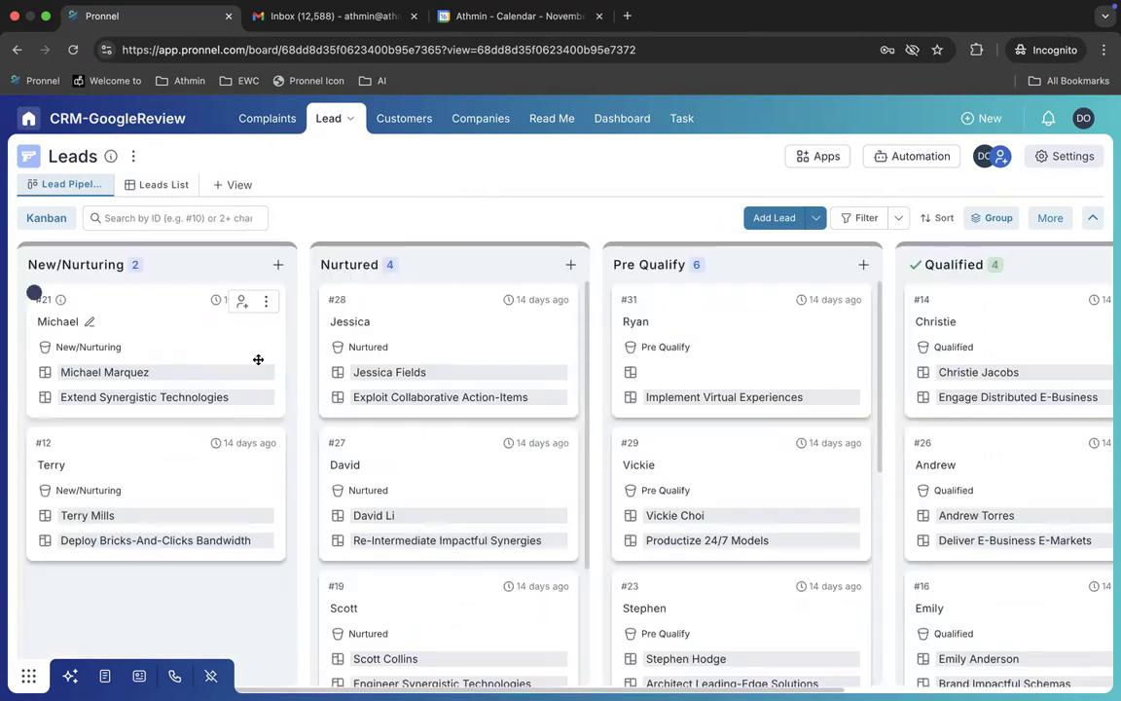
pyautogui.hscroll(3, 670, 425)
pyautogui.hscroll(-3, 670, 425)
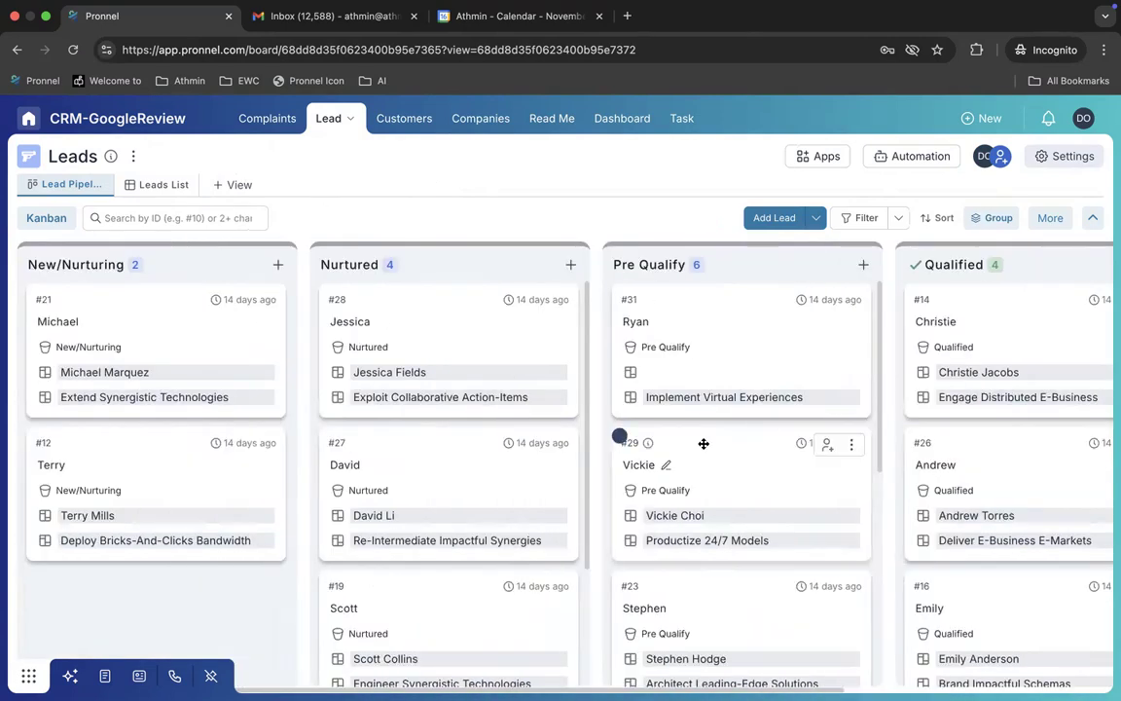
pyautogui.hscroll(2, 723, 408)
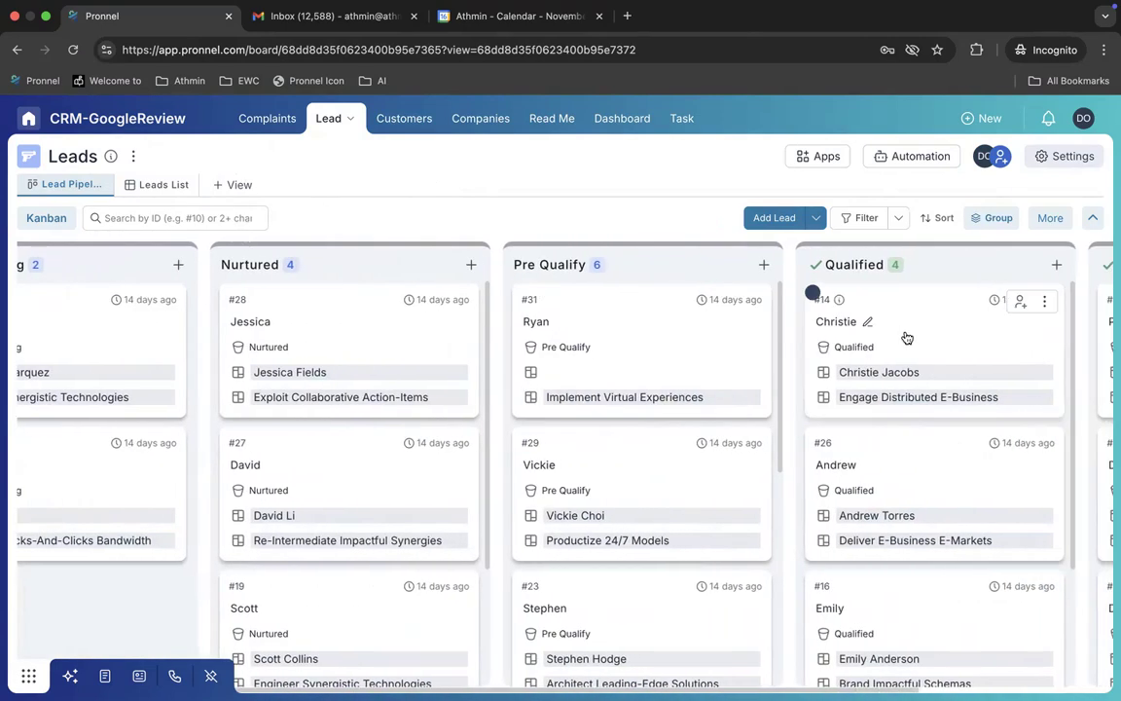
pyautogui.hscroll(5, 905, 337)
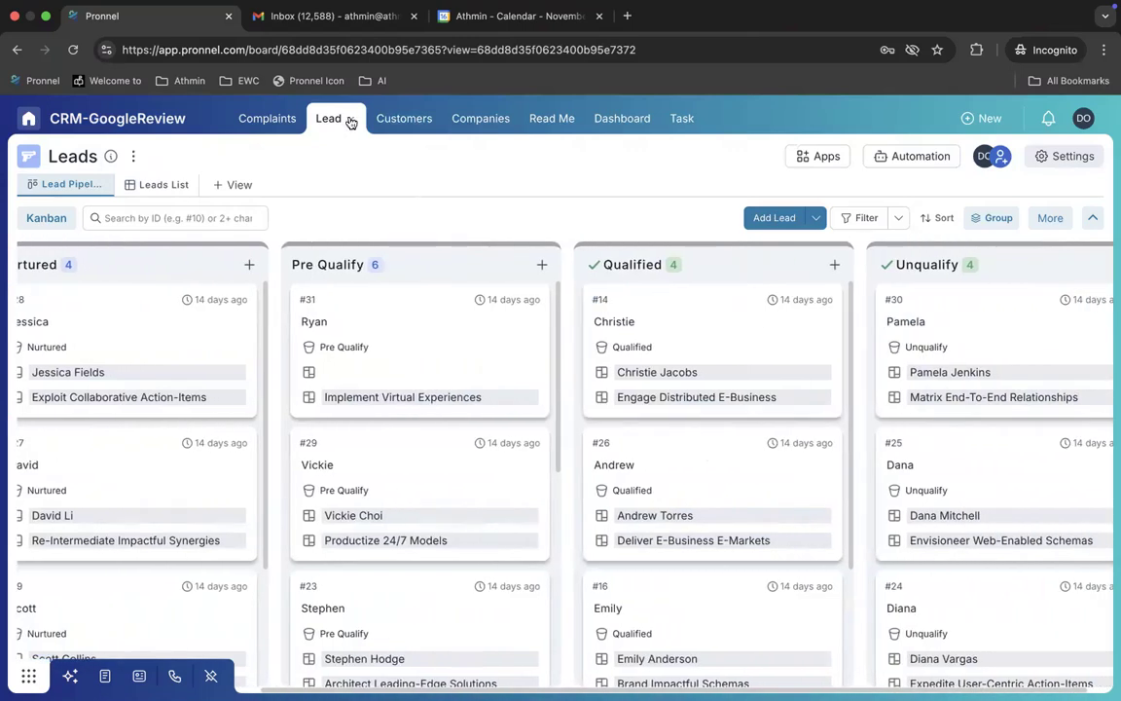
# Step: Switch to the Deals pipeline and open deal #20, Envisioneer Web-Enabled Schemas
pyautogui.click(344, 118)
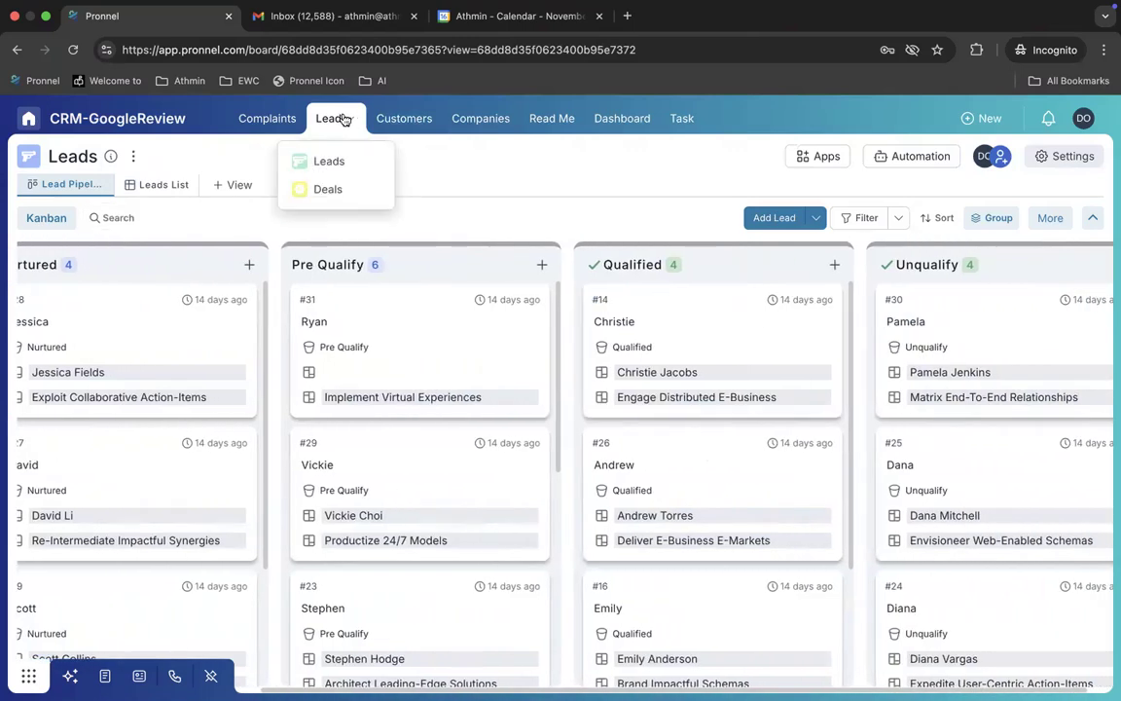
pyautogui.click(329, 189)
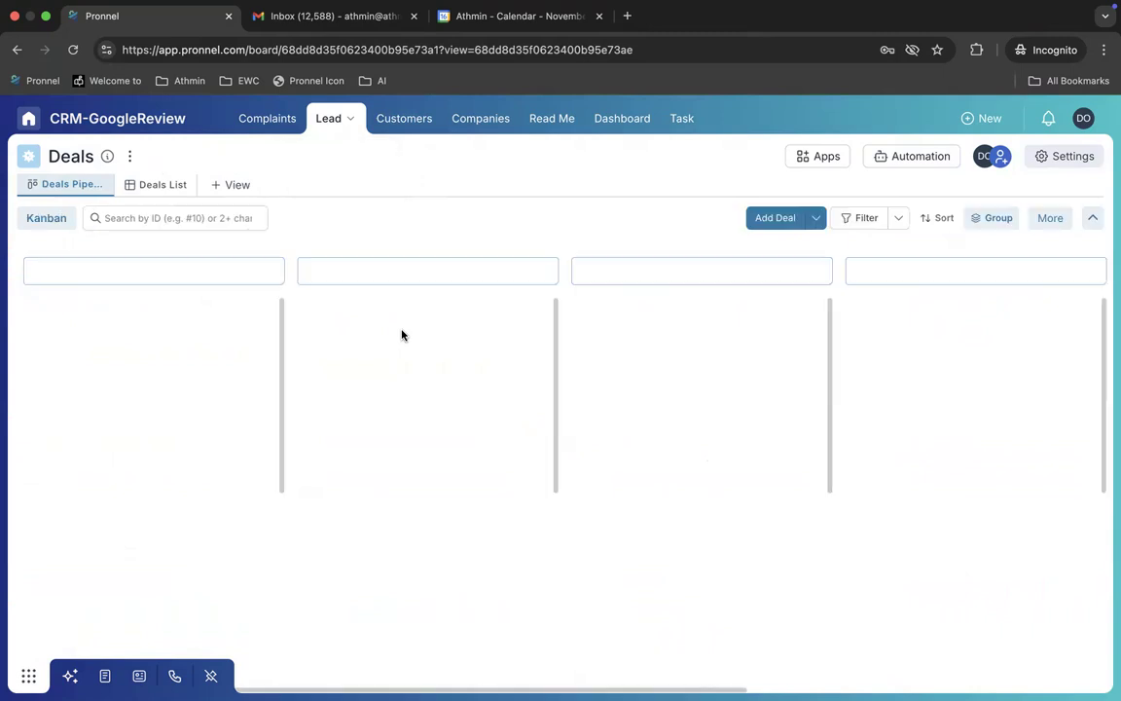
pyautogui.hscroll(4, 544, 407)
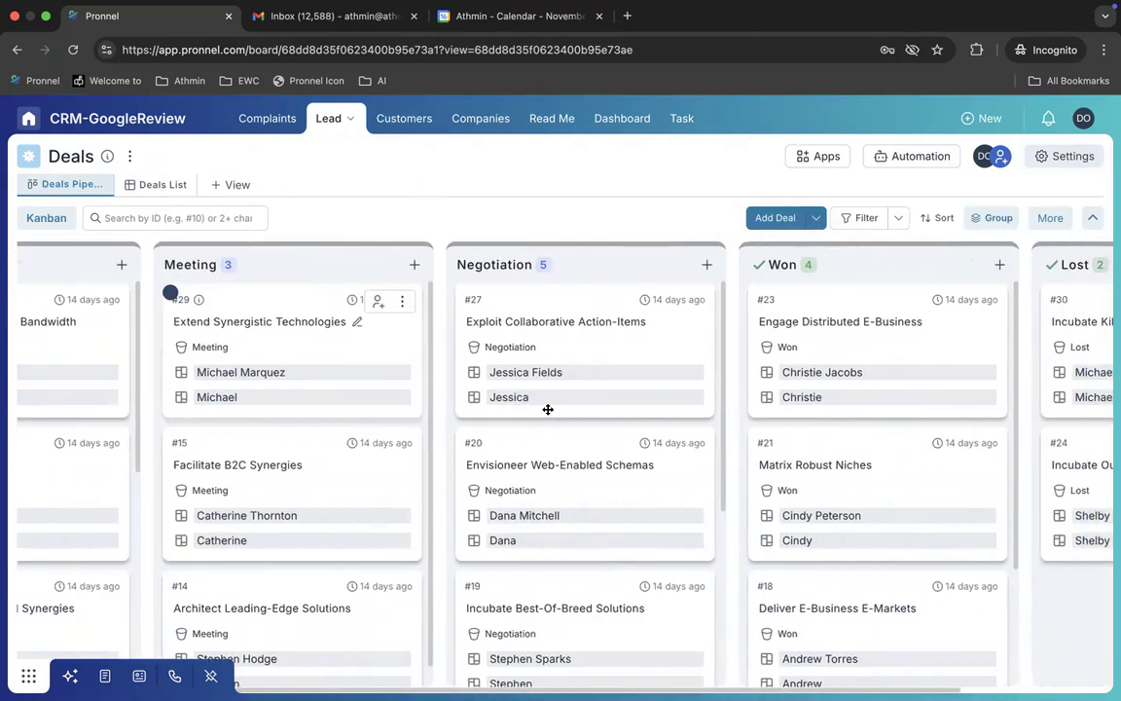
pyautogui.hscroll(-3, 814, 460)
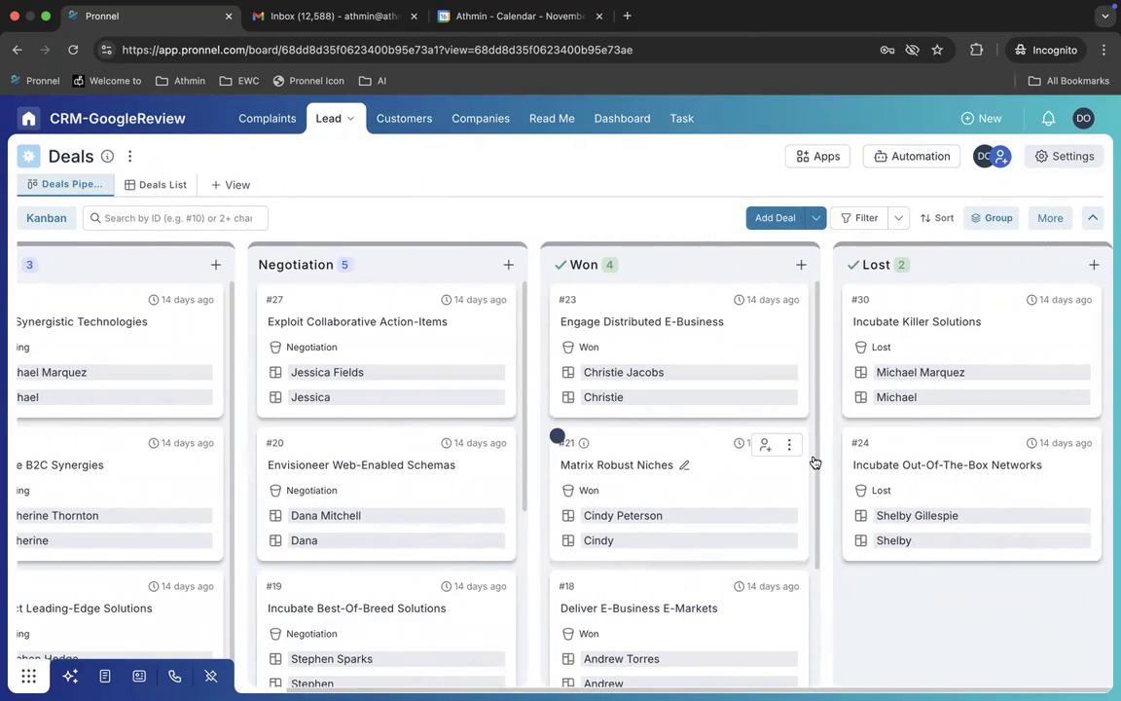
pyautogui.hscroll(-3, 814, 460)
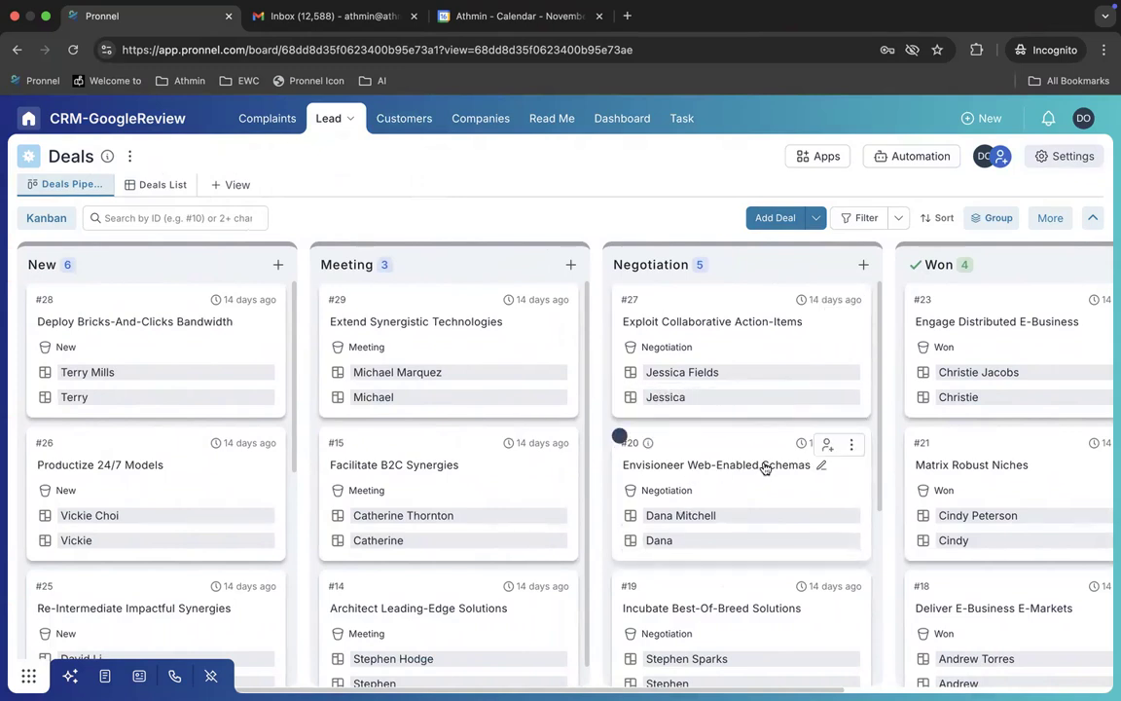
pyautogui.click(739, 463)
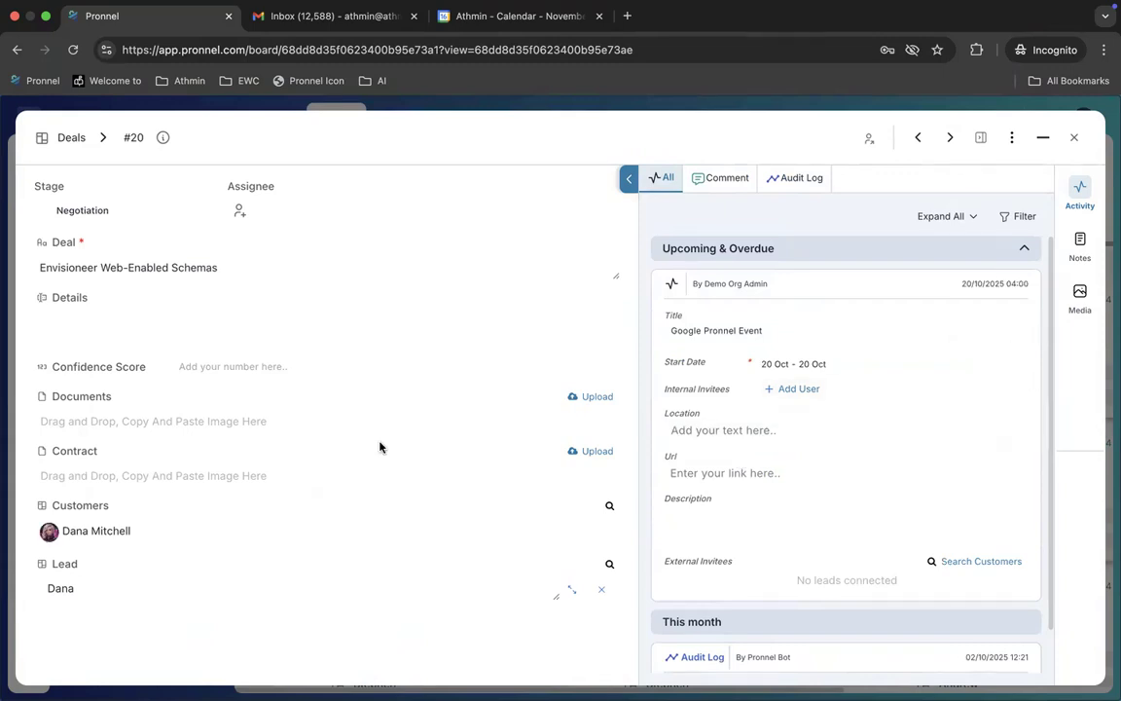
# Step: Close deal #20's details, pass through the Complaints board, and return to the Customers list
pyautogui.moveTo(95, 537)
pyautogui.click(1075, 138)
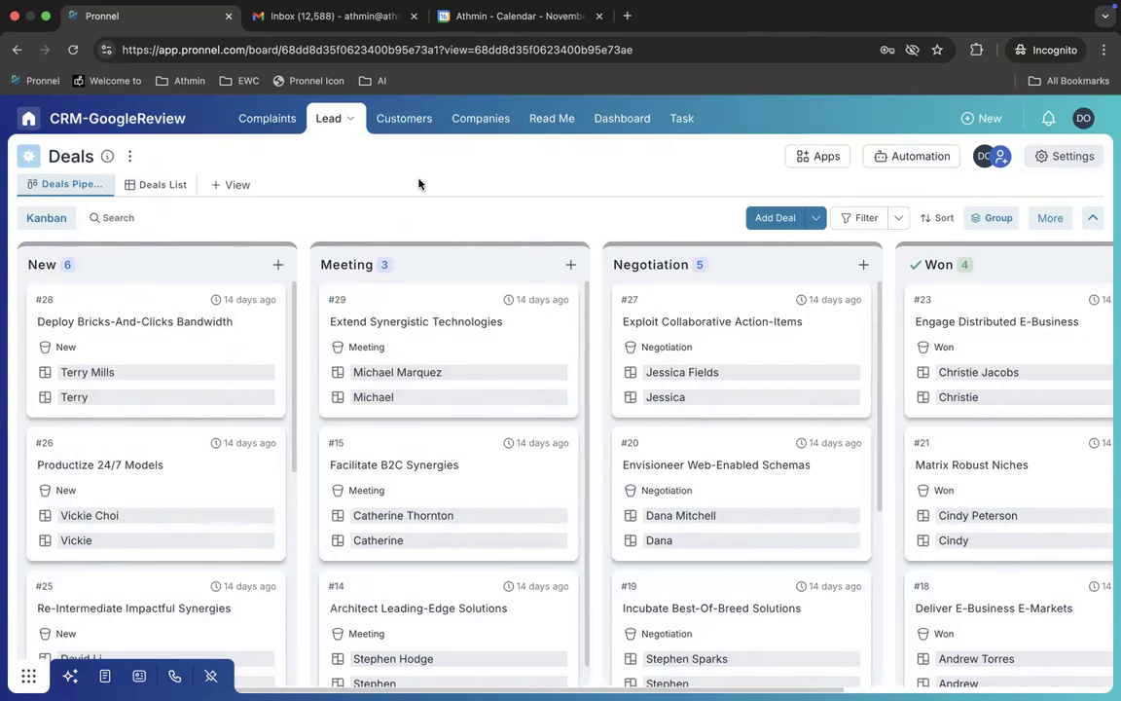
pyautogui.click(267, 121)
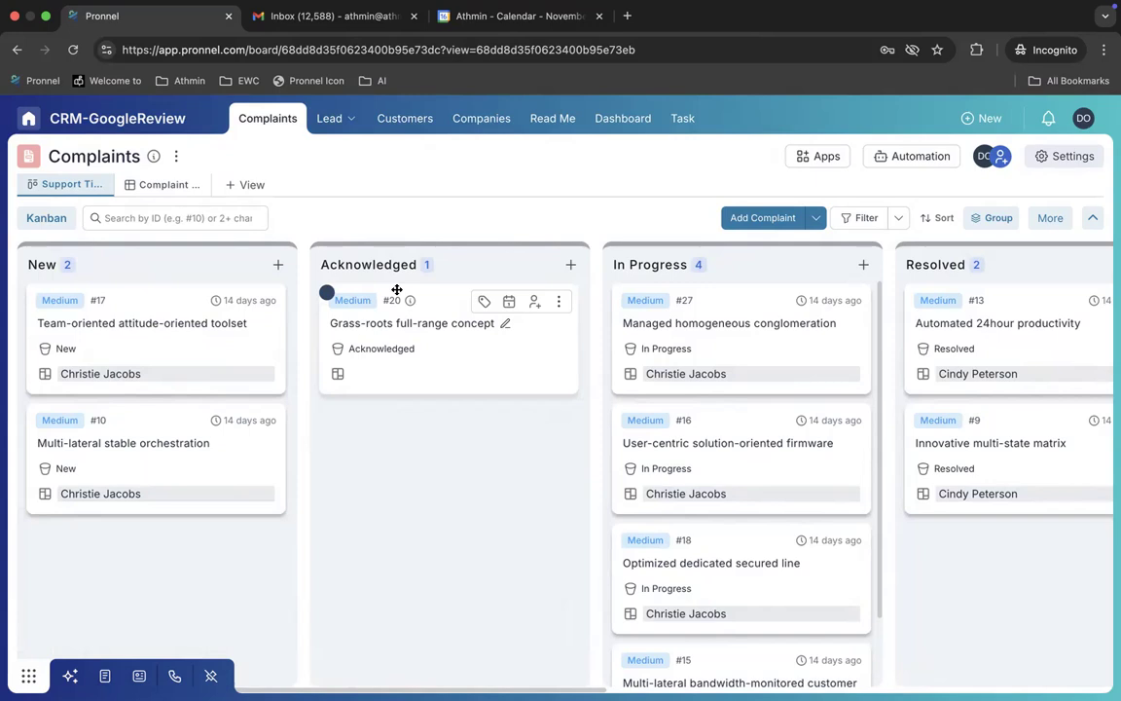
pyautogui.click(413, 124)
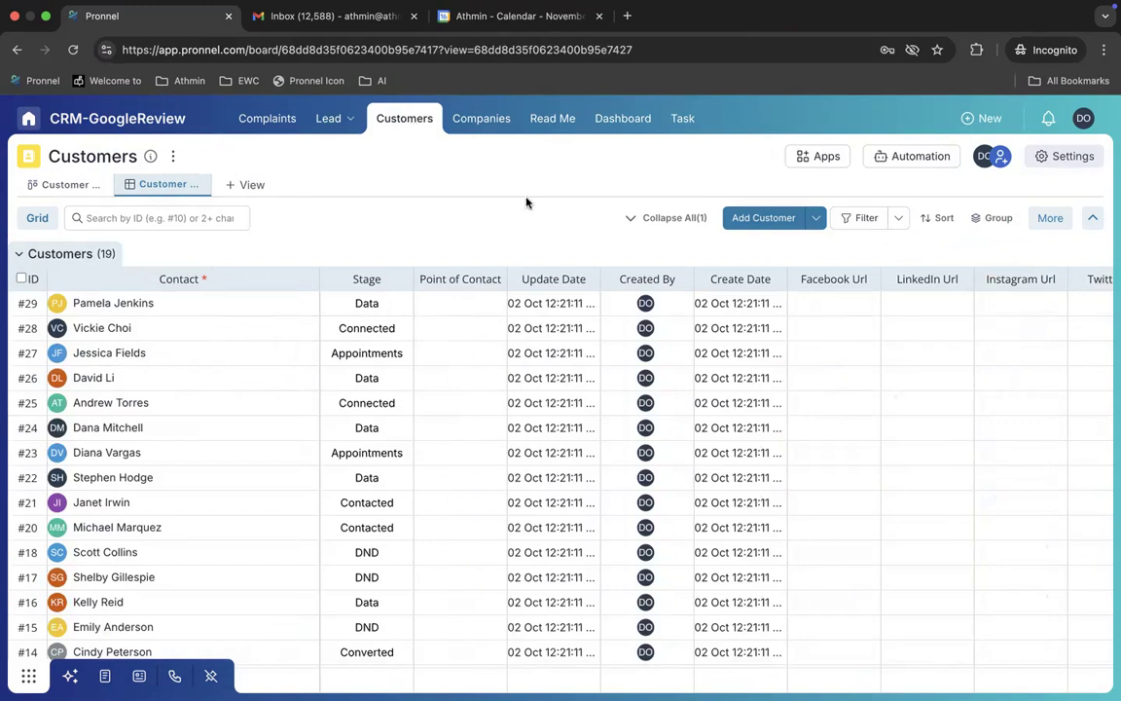
pyautogui.click(1083, 118)
# Step: Go to the Email Settings page under Edit user settings
pyautogui.click(1044, 227)
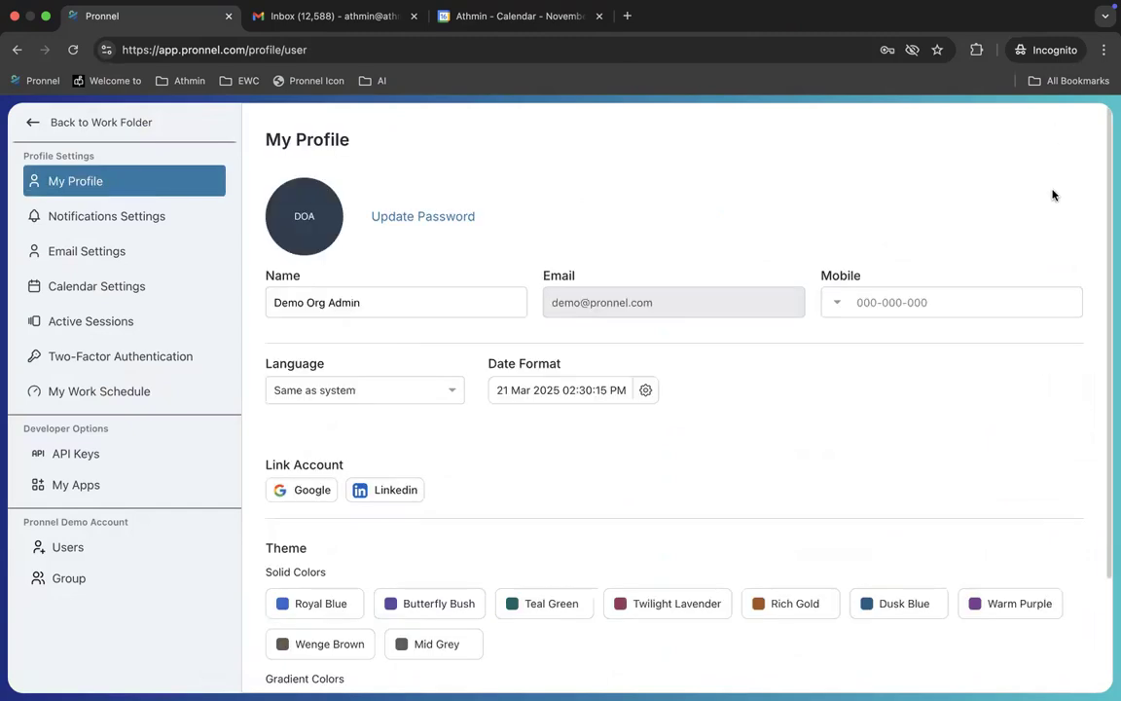
pyautogui.click(125, 253)
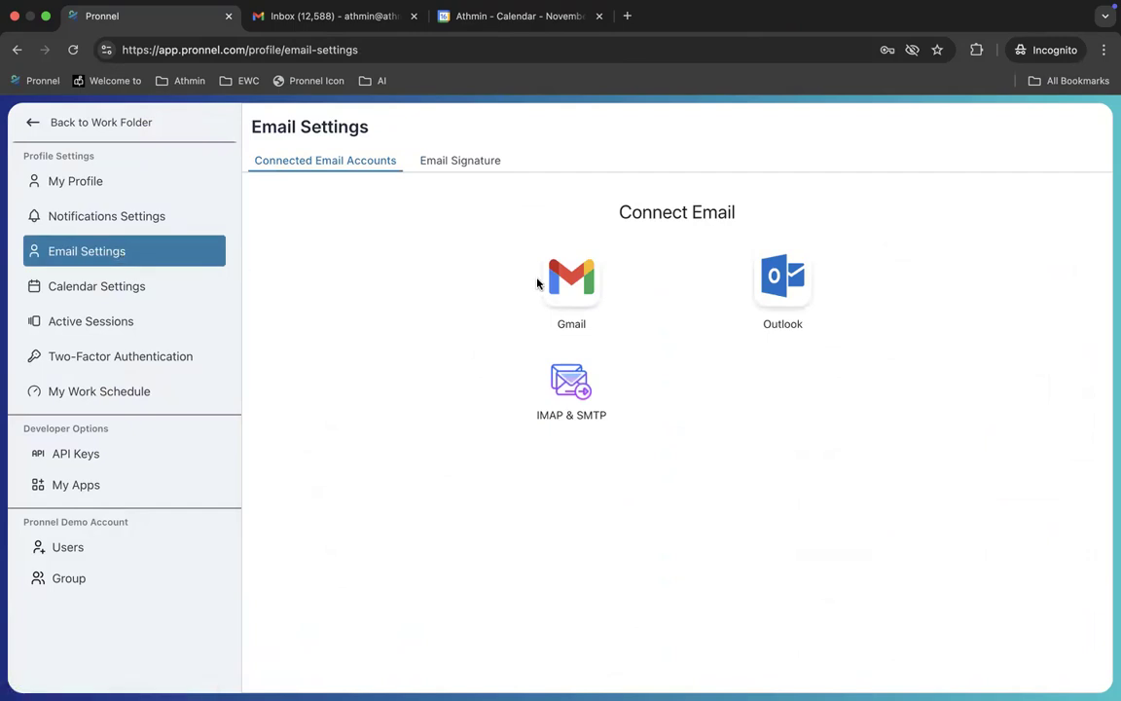
pyautogui.click(340, 30)
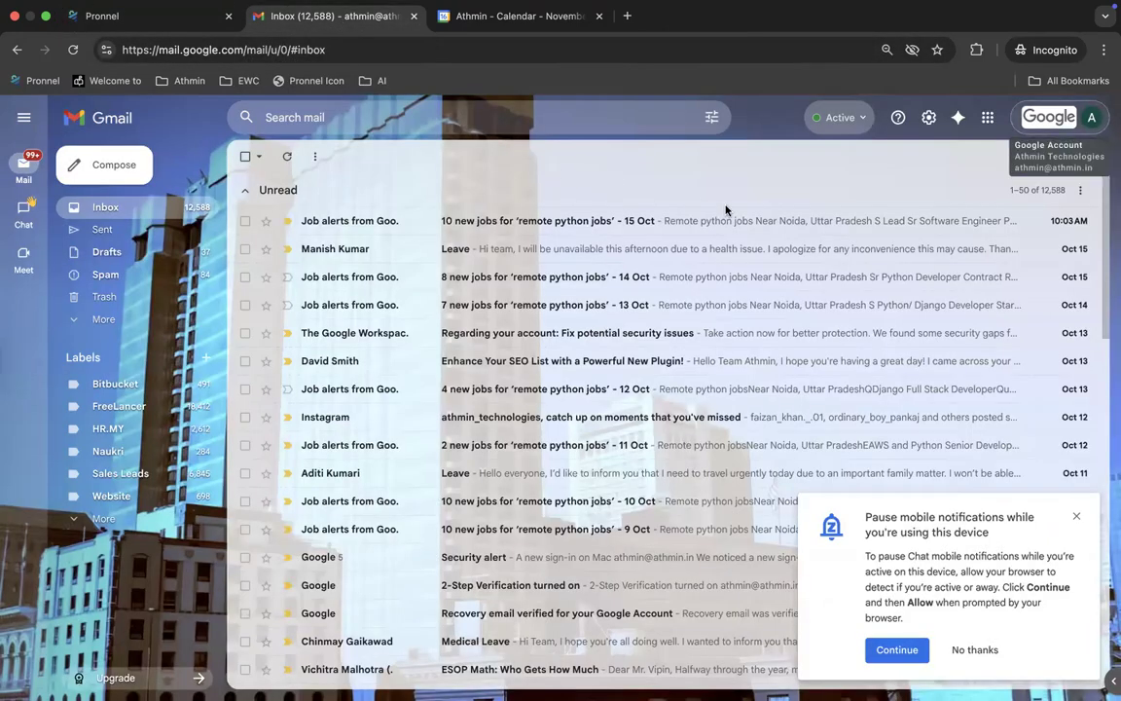
pyautogui.hotkey('ctrl', 'Right')
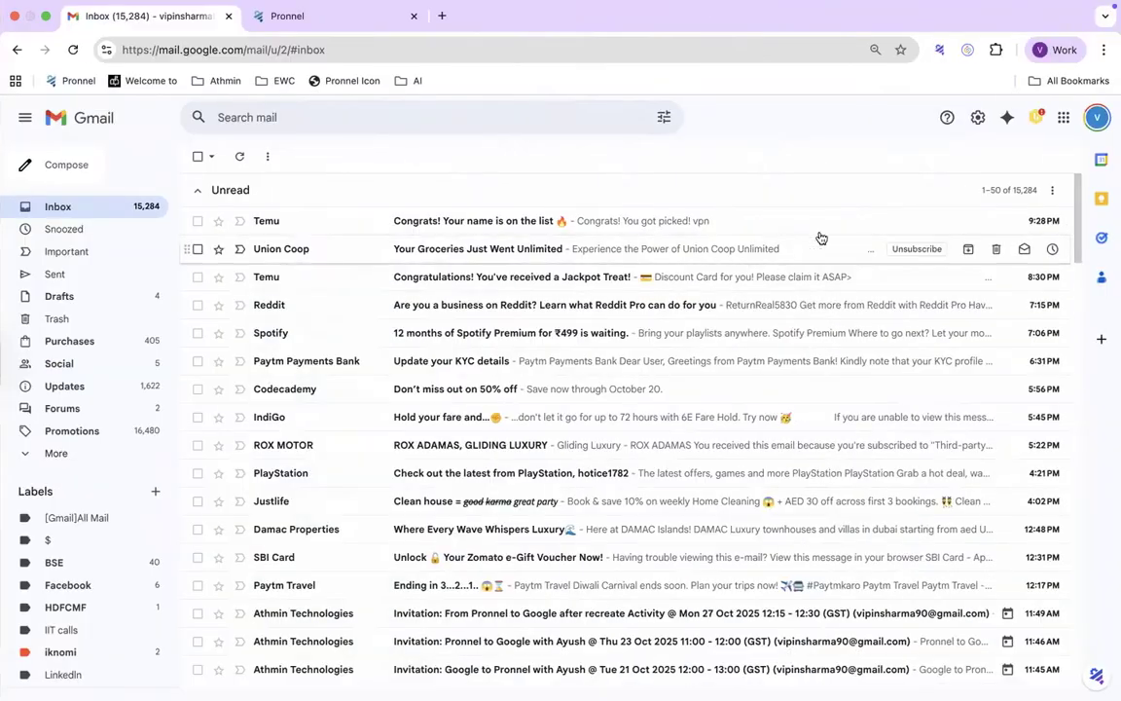
pyautogui.click(1096, 116)
pyautogui.hotkey('ctrl', 'Left')
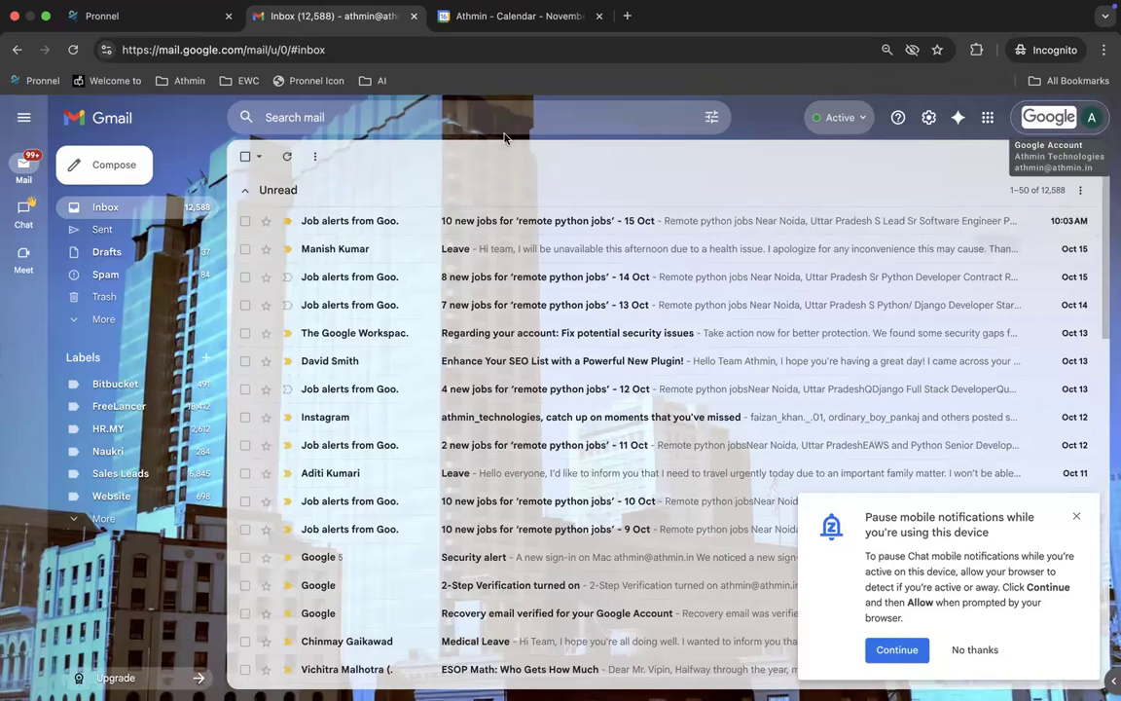
pyautogui.click(168, 17)
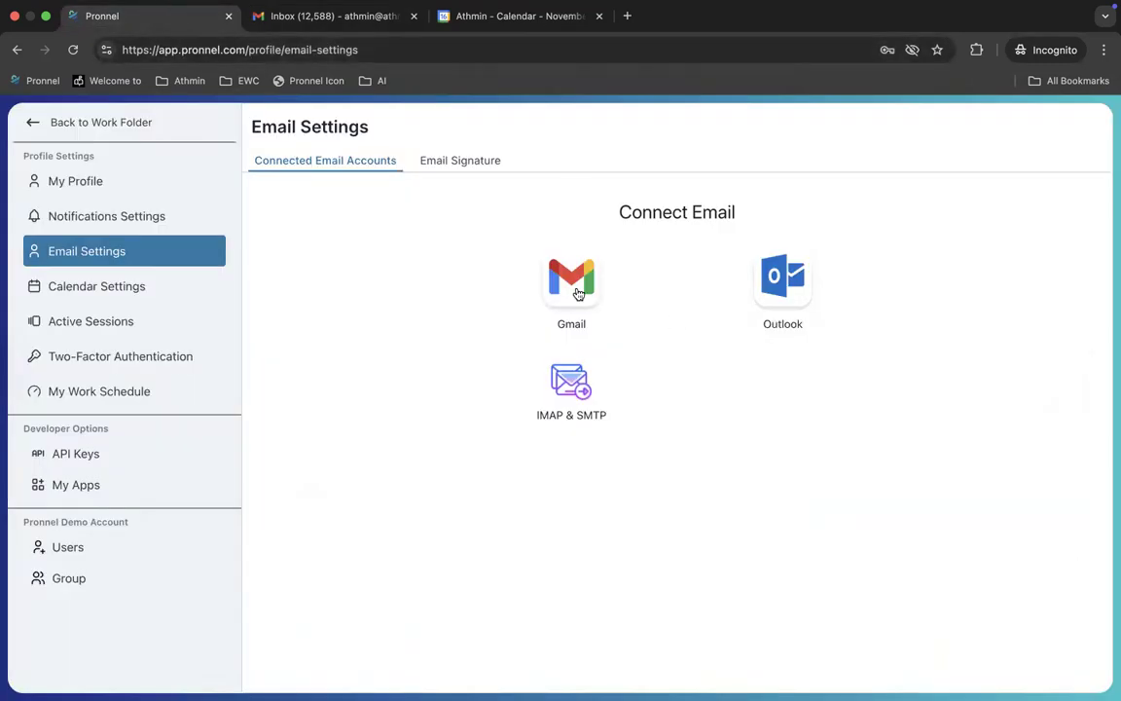
# Step: Start the Gmail connection with the company Google account and proceed past the unverified-app warning
pyautogui.click(578, 294)
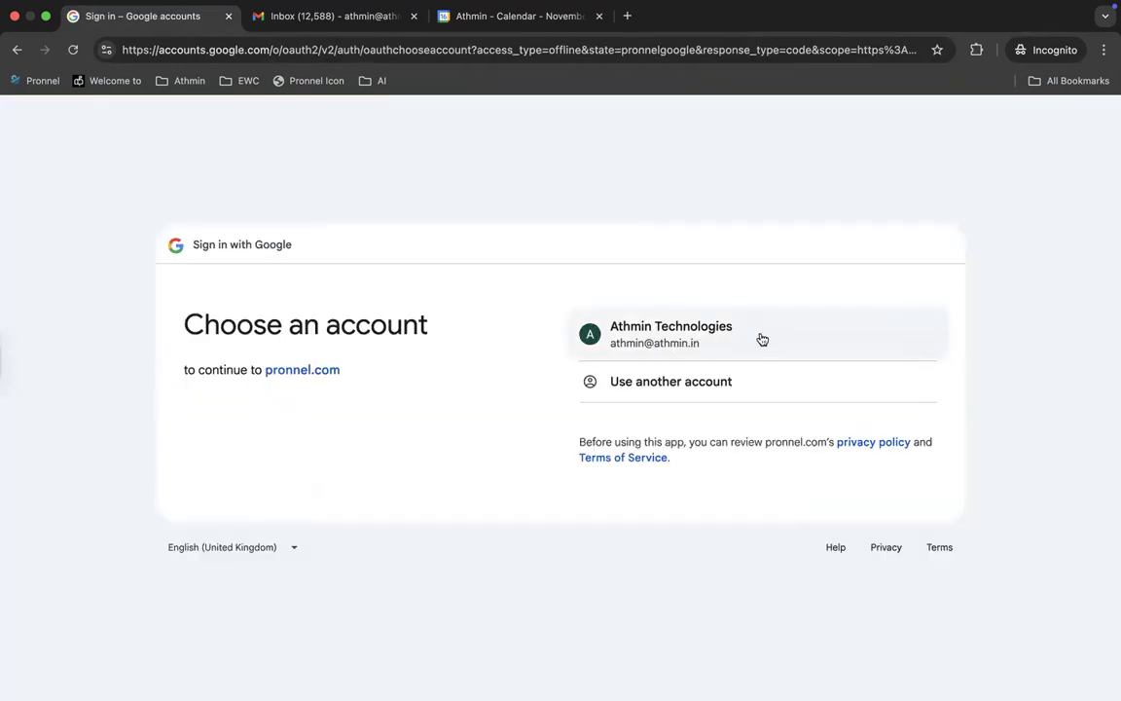
pyautogui.click(681, 340)
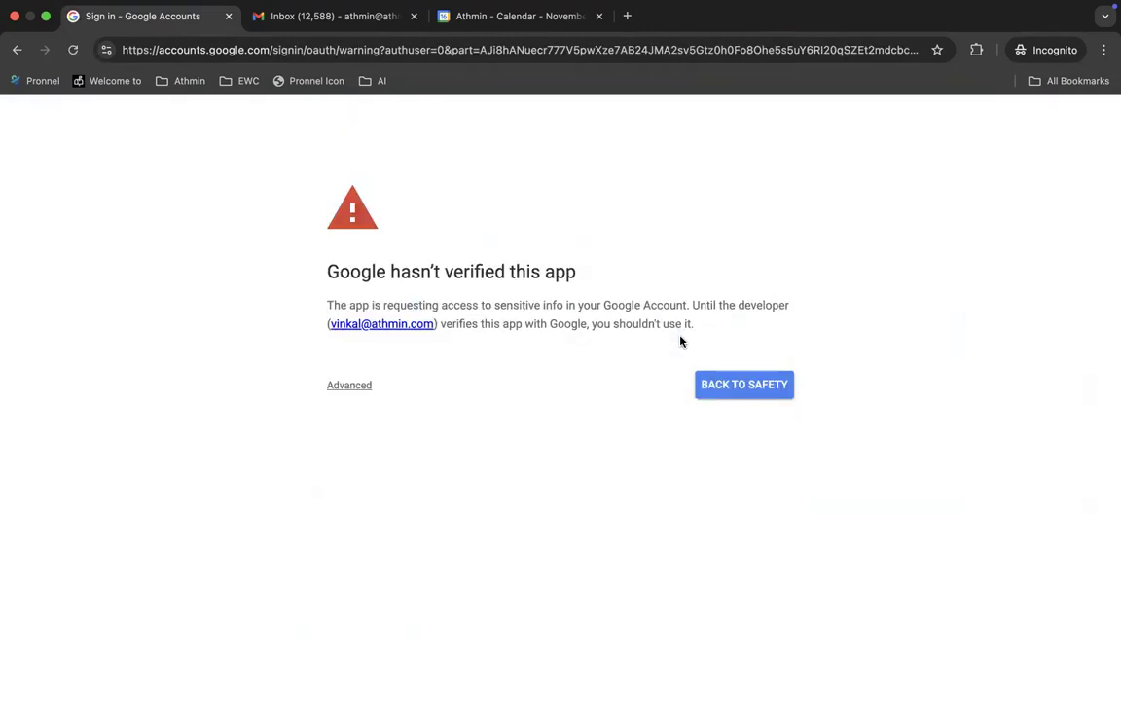
pyautogui.moveTo(360, 271); pyautogui.dragTo(574, 316)
pyautogui.click(570, 342)
pyautogui.click(364, 389)
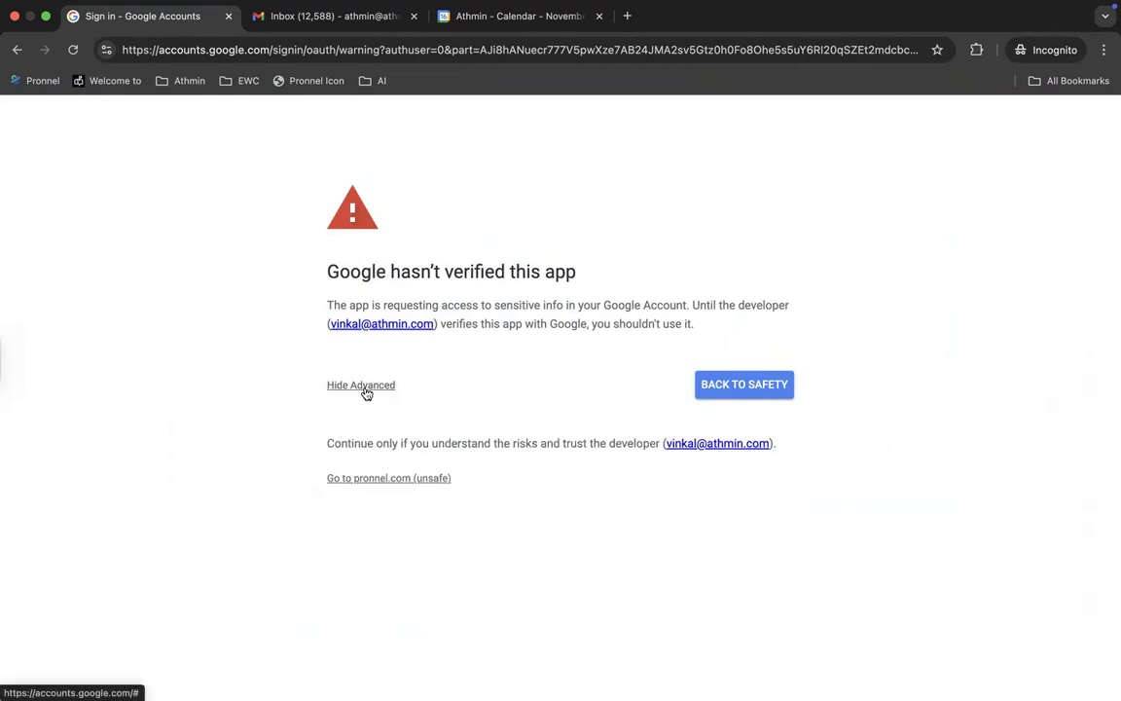
pyautogui.click(427, 481)
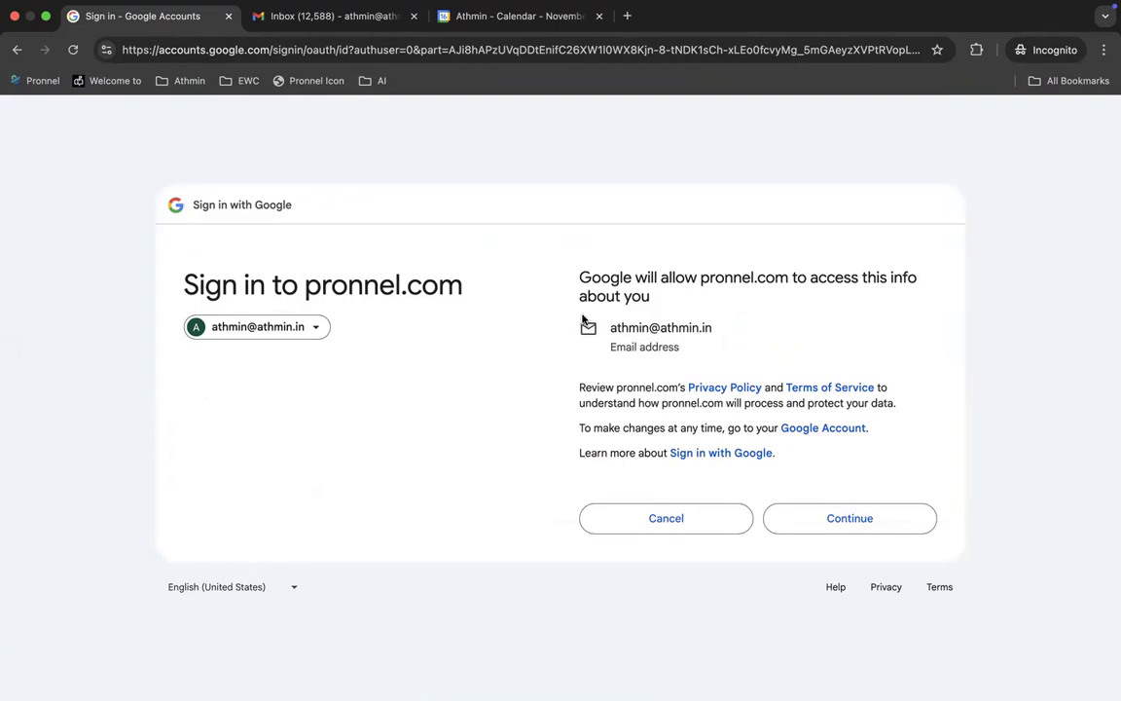
# Step: Grant pronnel.com account access, including permission to send email on your behalf
pyautogui.moveTo(580, 277); pyautogui.dragTo(656, 310)
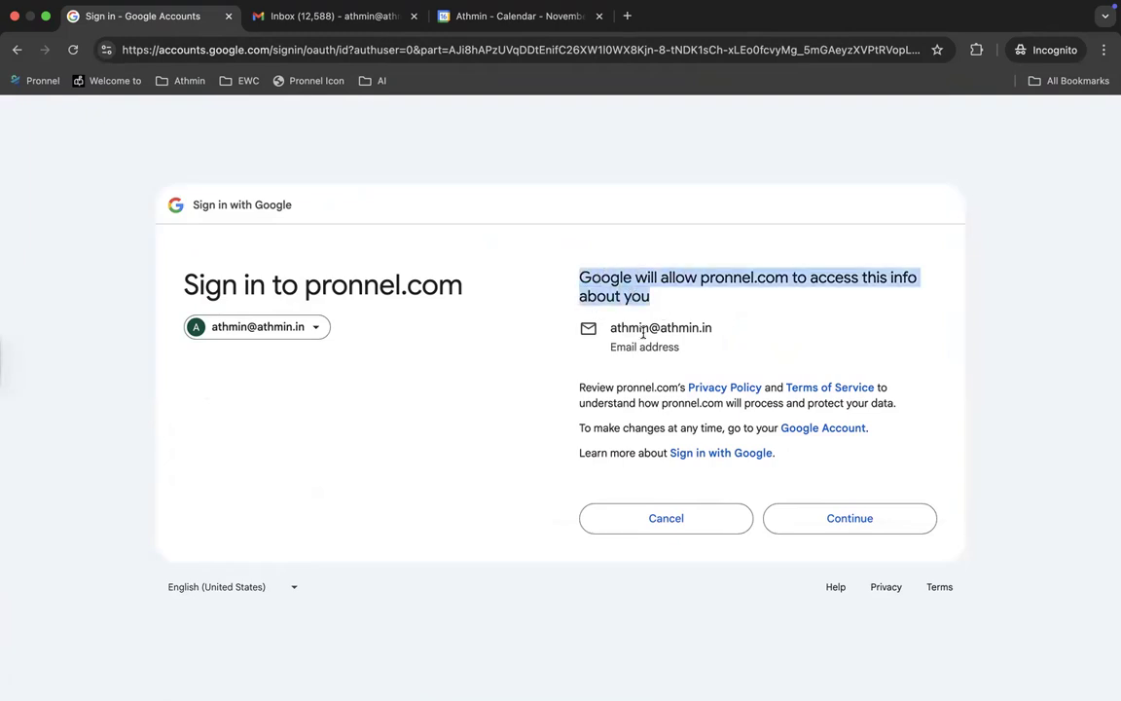
pyautogui.moveTo(724, 331); pyautogui.dragTo(607, 333)
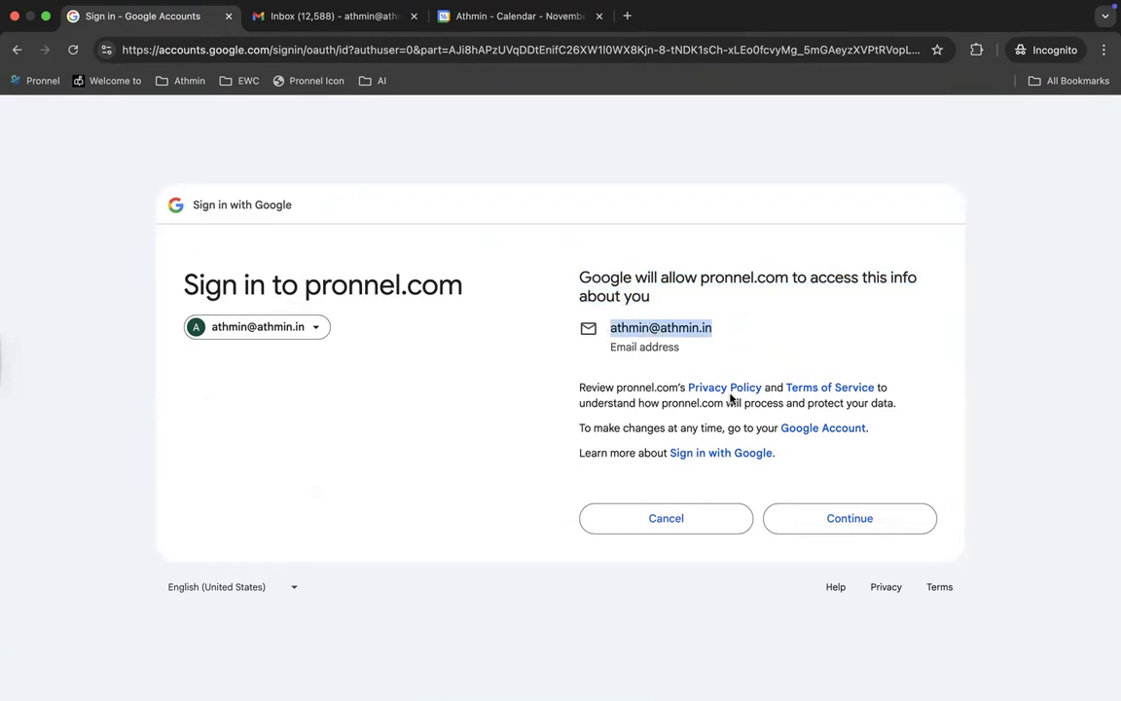
pyautogui.click(666, 404)
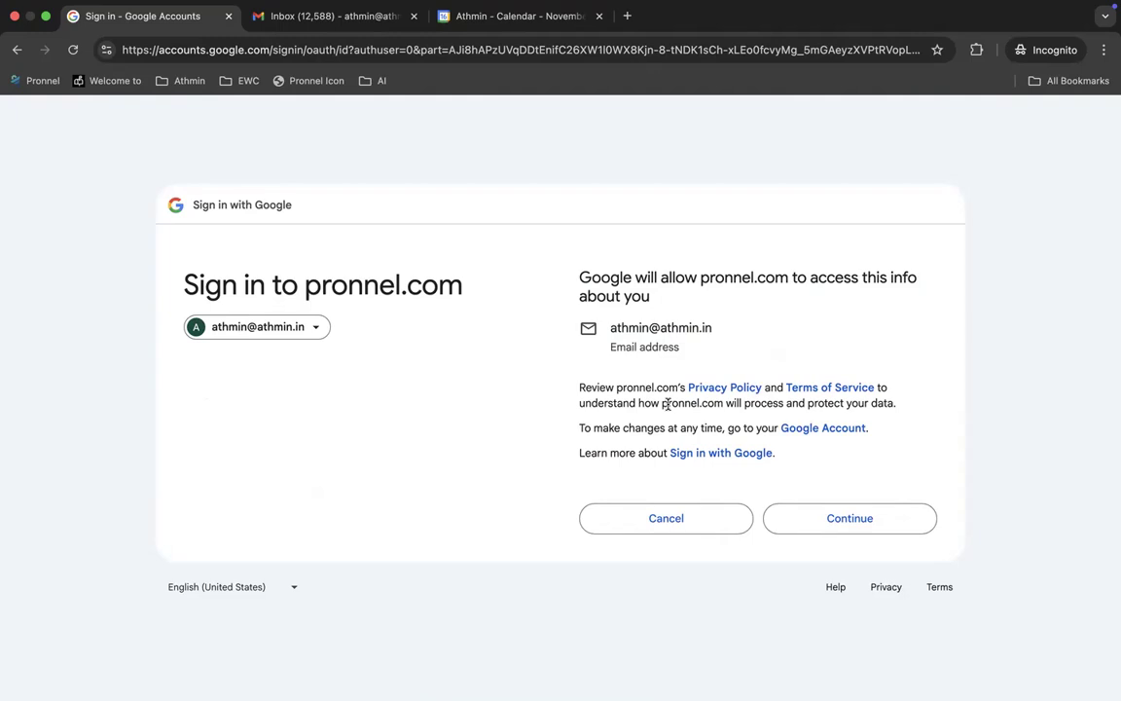
pyautogui.click(850, 519)
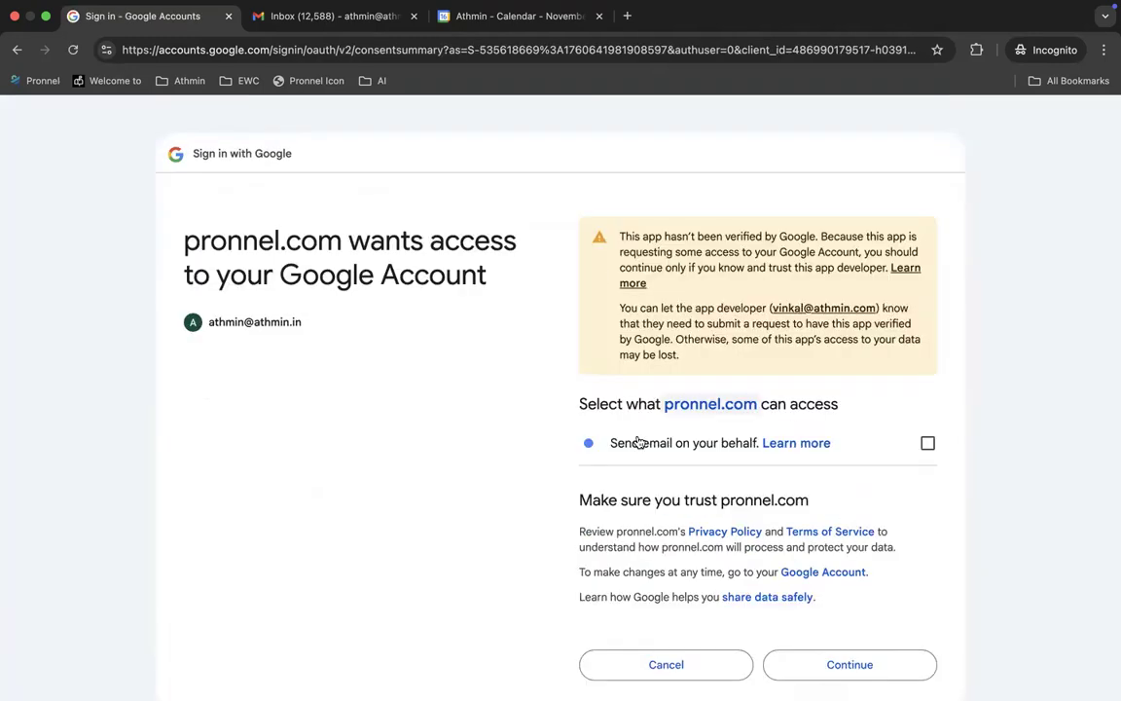
pyautogui.moveTo(612, 447); pyautogui.dragTo(741, 463)
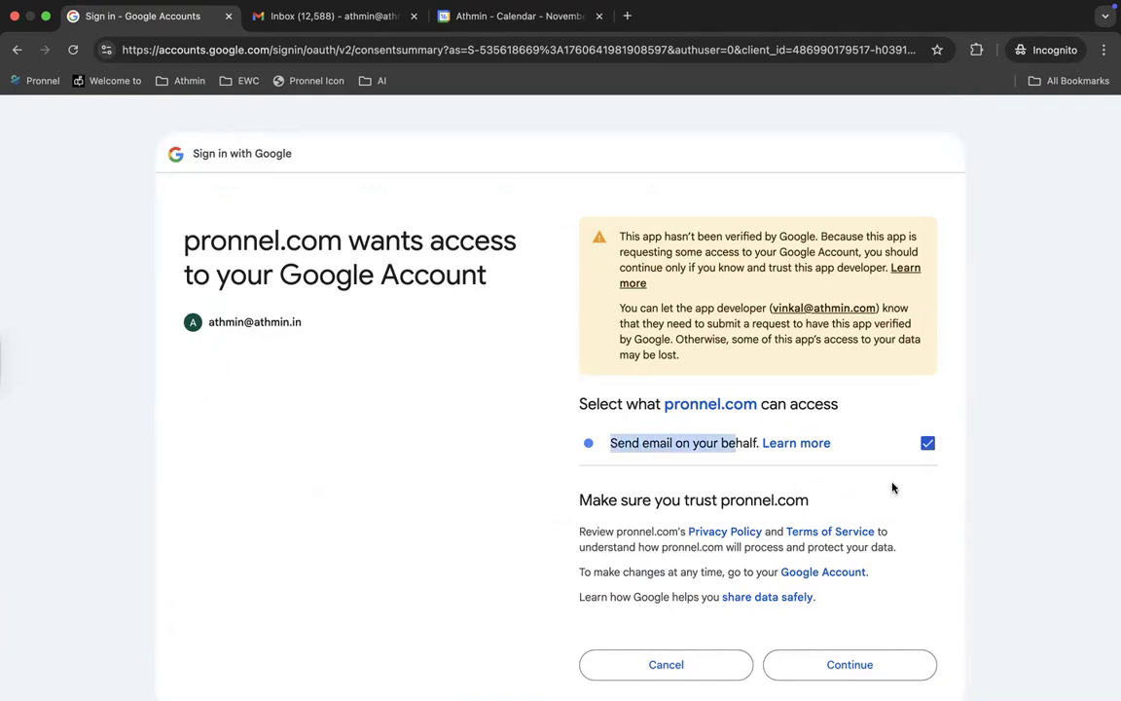
pyautogui.click(979, 501)
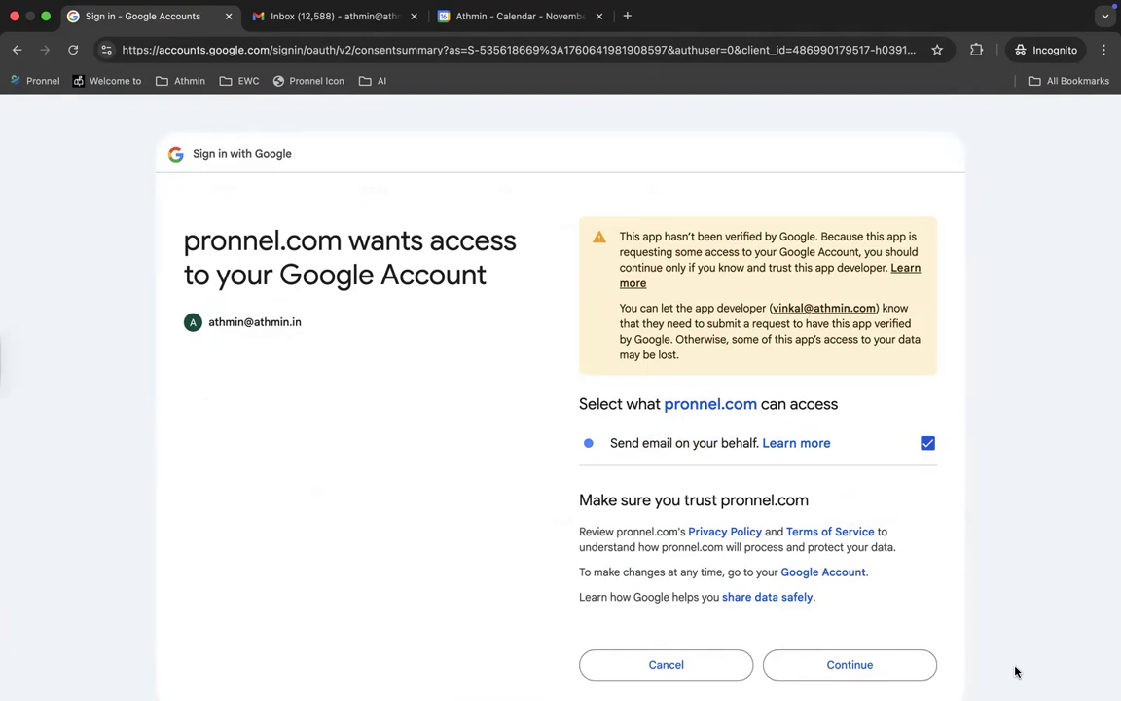
pyautogui.click(871, 671)
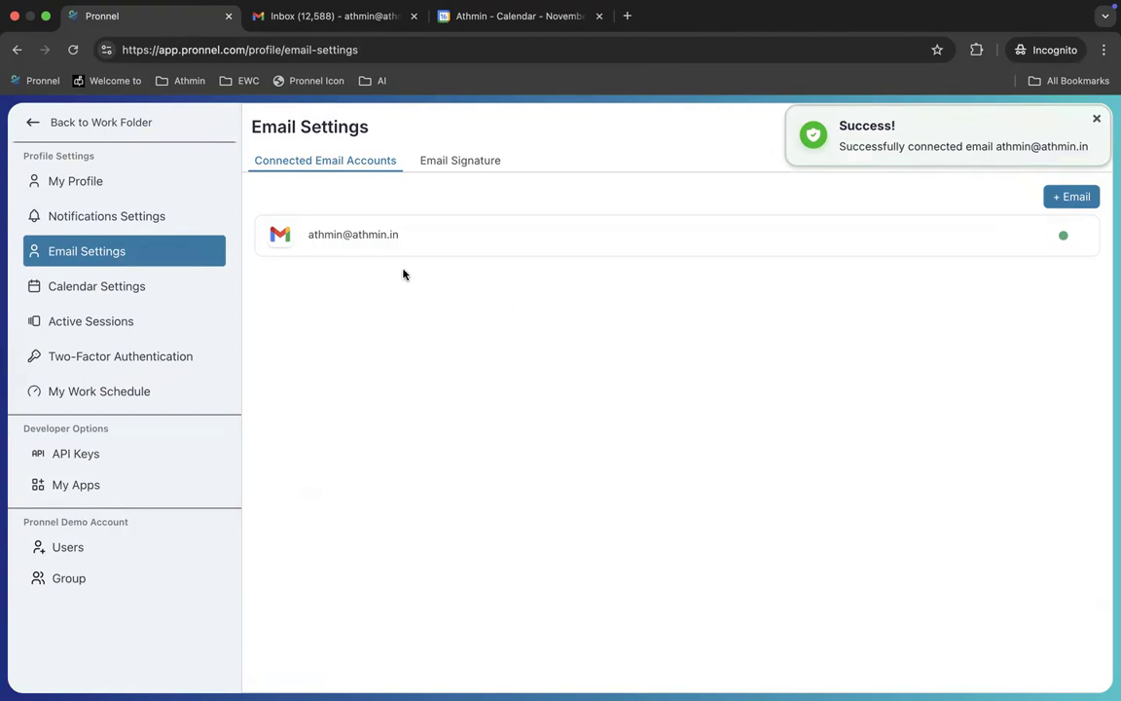
# Step: Review the connected Gmail account and its actions menu without changes, then open Calendar Settings
pyautogui.moveTo(307, 237); pyautogui.dragTo(400, 240)
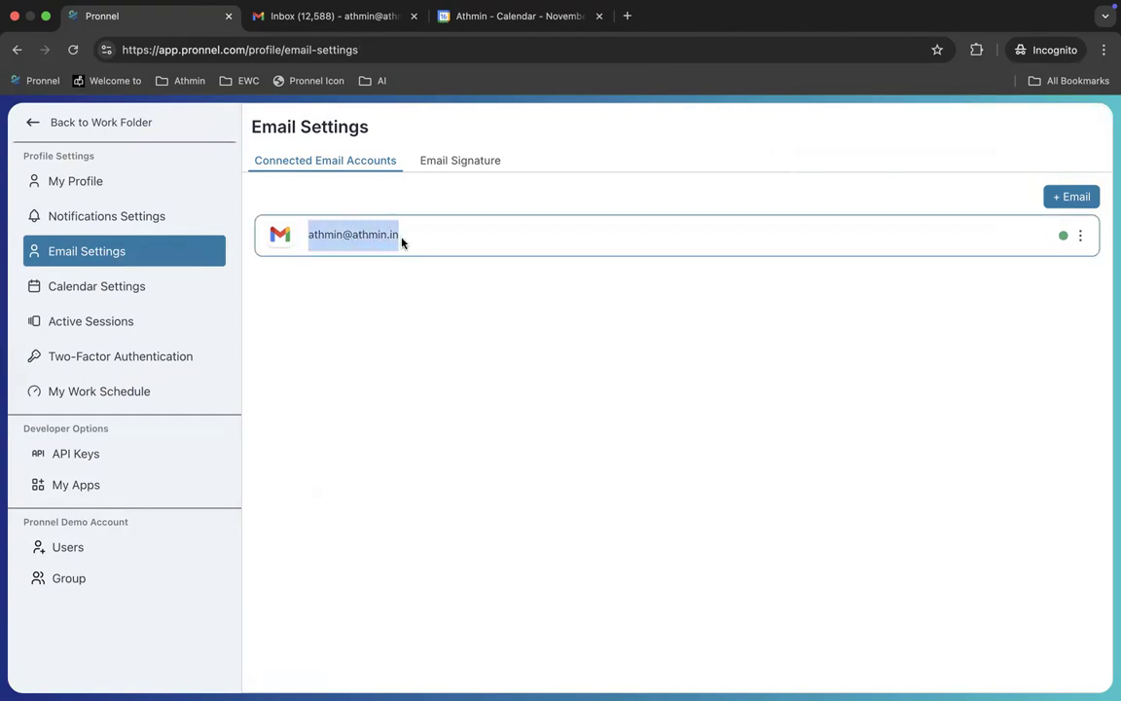
pyautogui.click(651, 351)
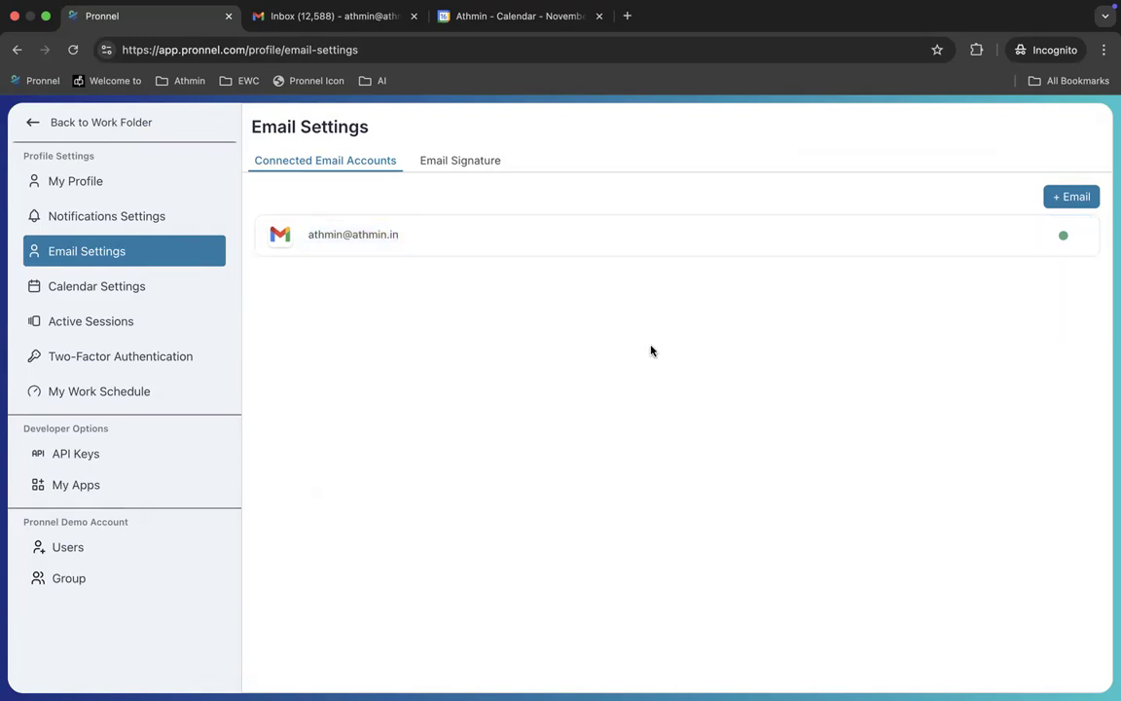
pyautogui.click(1076, 237)
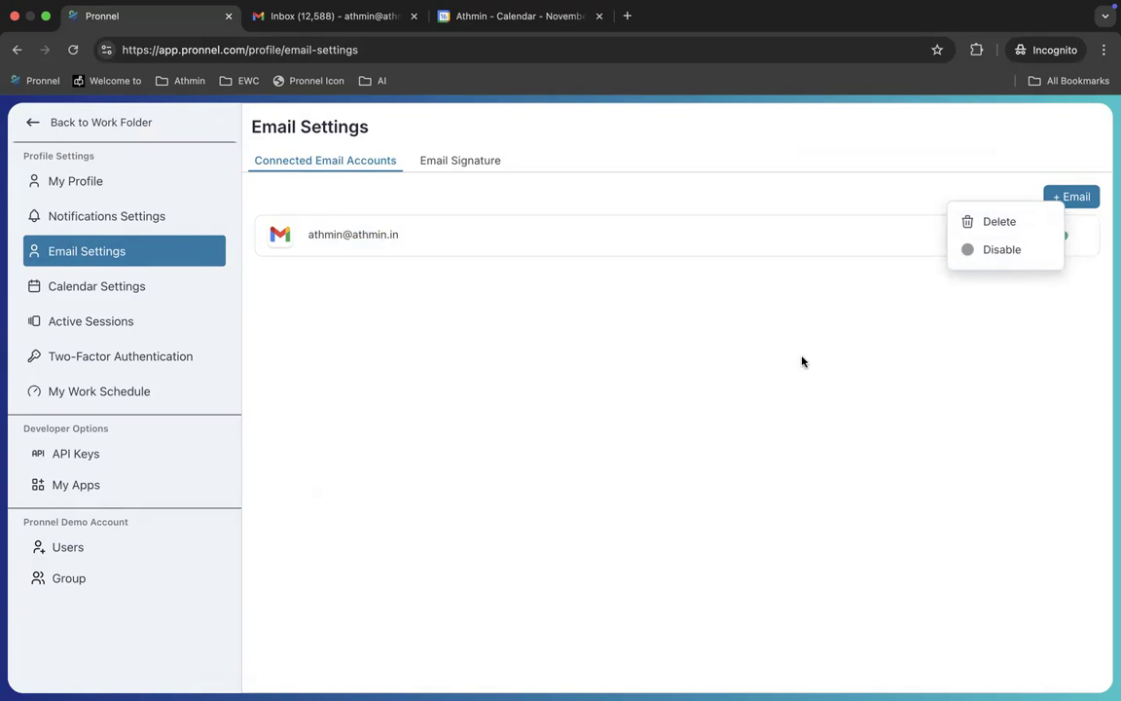
pyautogui.click(723, 371)
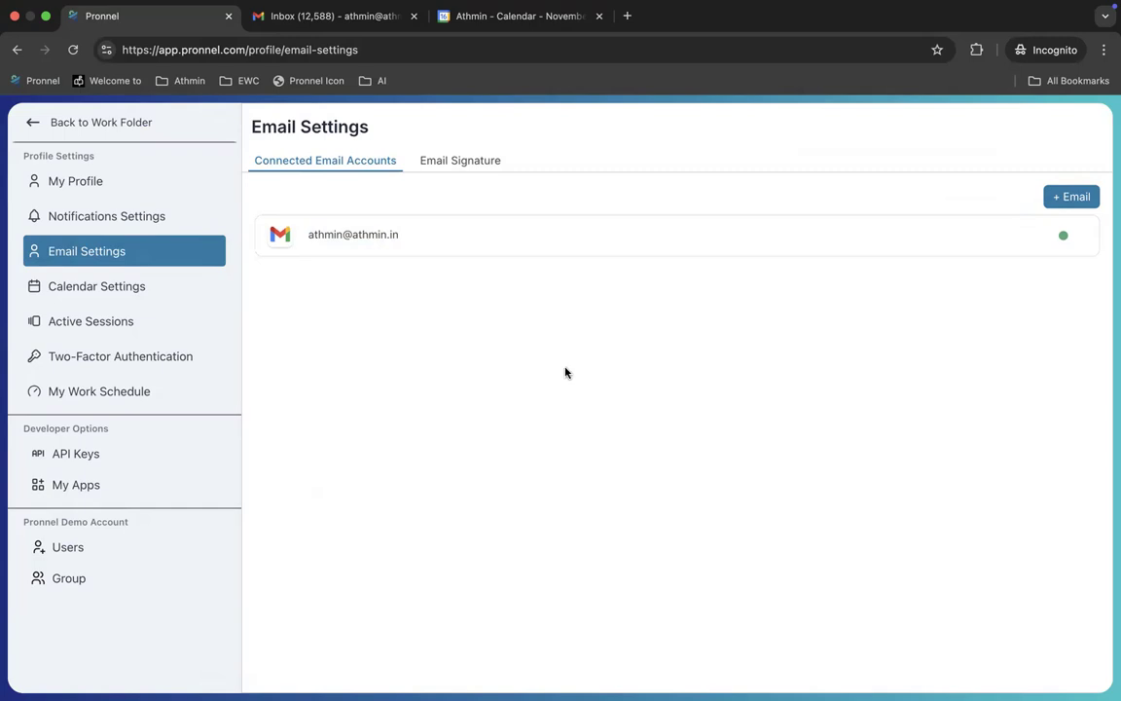
pyautogui.click(108, 292)
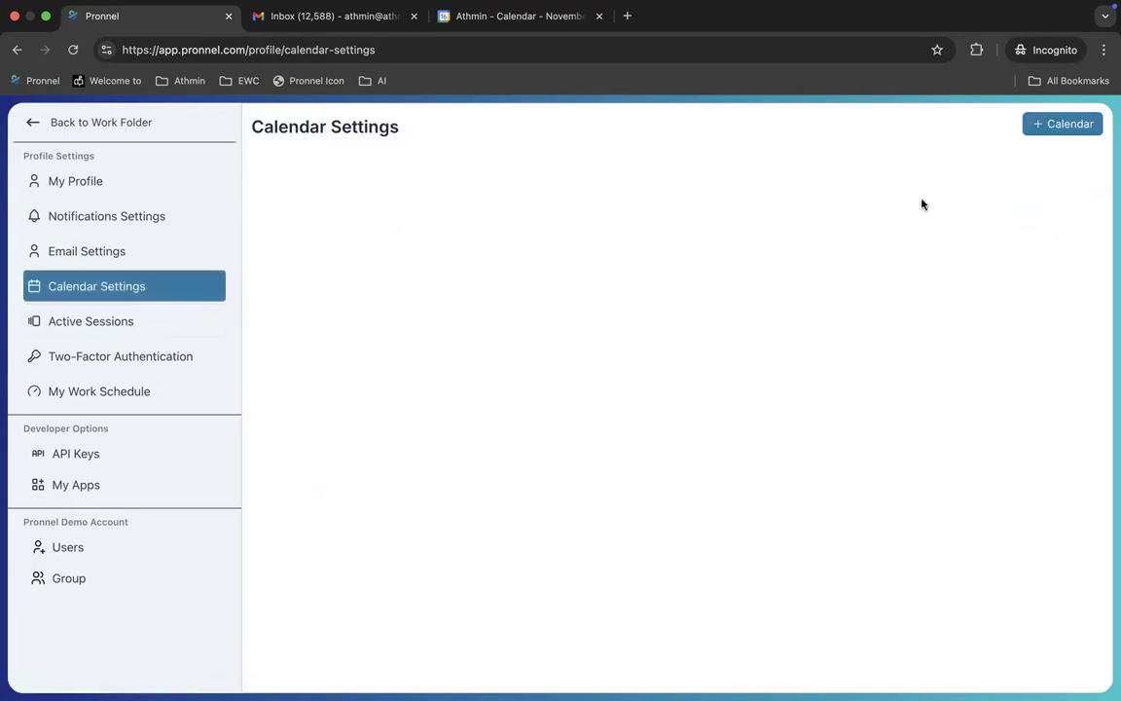
# Step: Add a calendar with '+ Calendar' and choose Gmail as the provider
pyautogui.click(1060, 125)
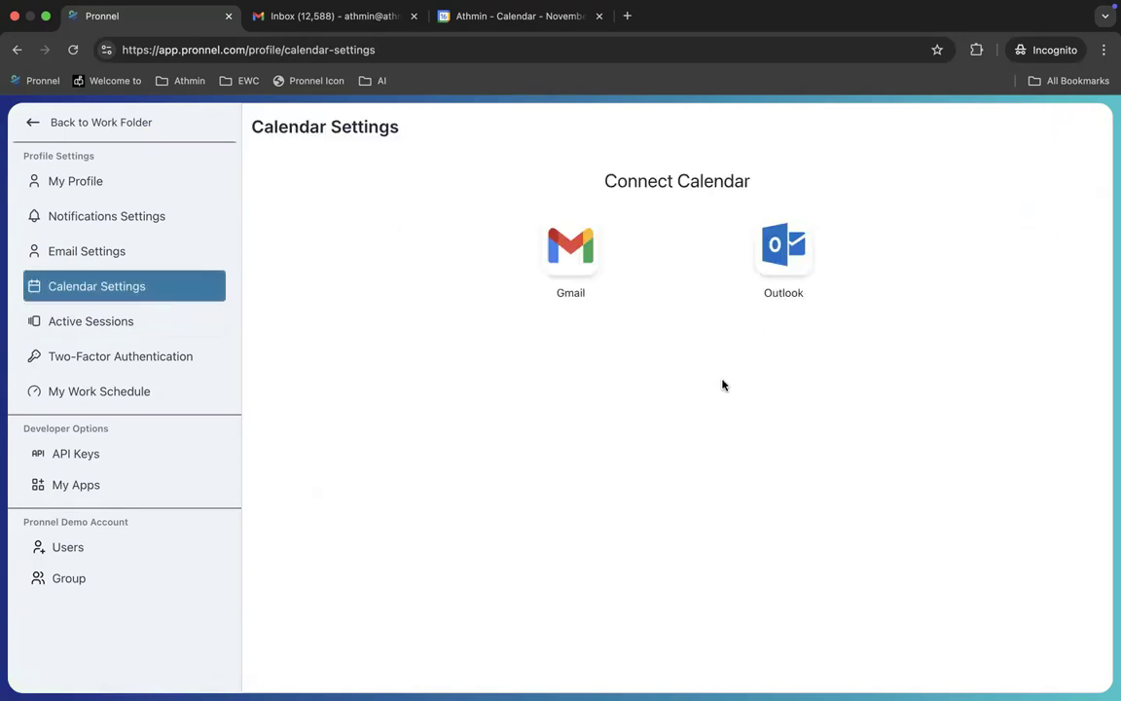
pyautogui.click(552, 252)
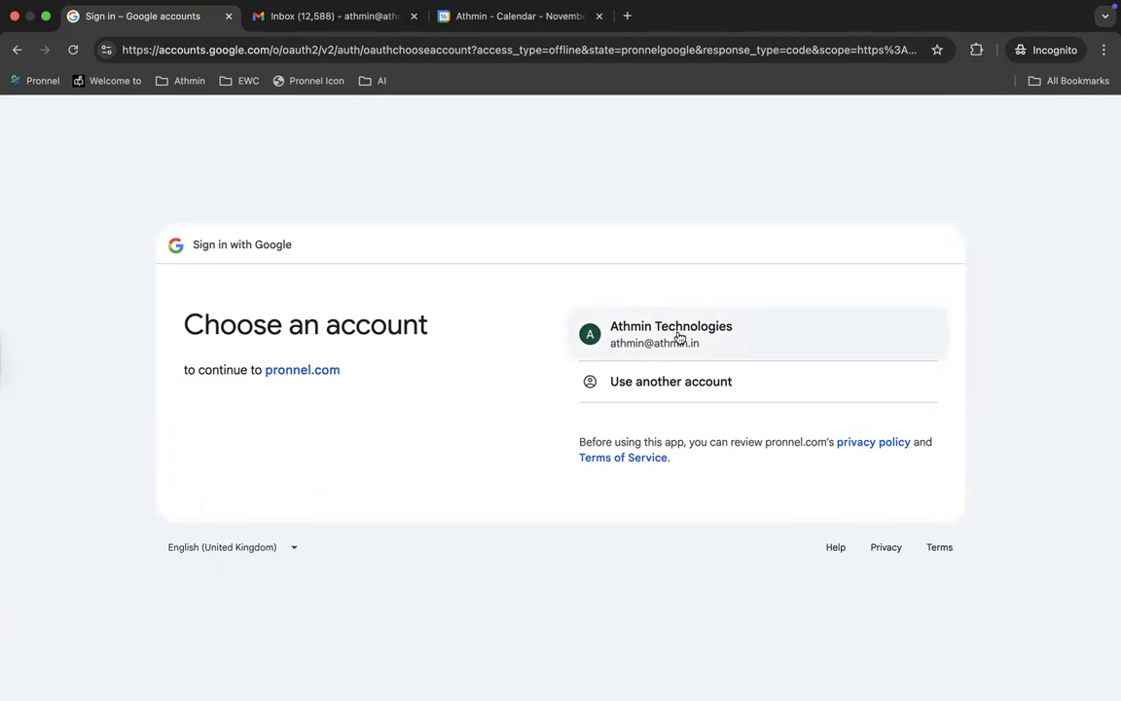
# Step: Sign in with the Athmin Technologies Google account and proceed past the unverified-app warning
pyautogui.click(679, 336)
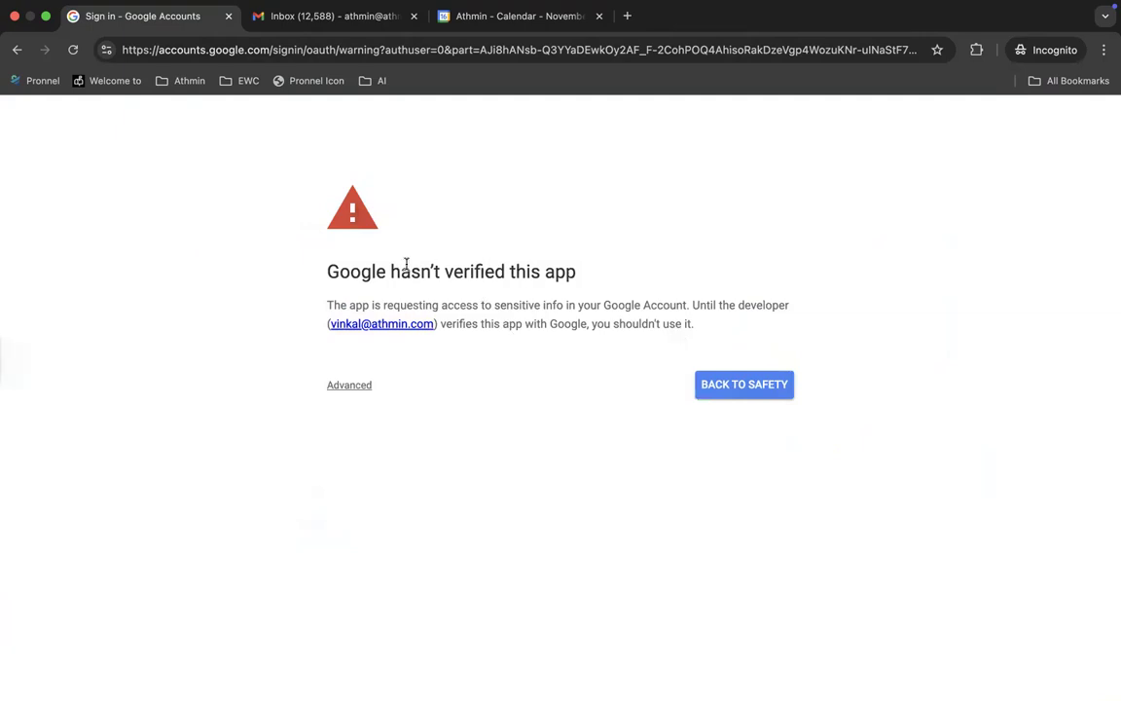
pyautogui.moveTo(409, 272); pyautogui.dragTo(651, 341)
pyautogui.click(590, 377)
pyautogui.click(356, 386)
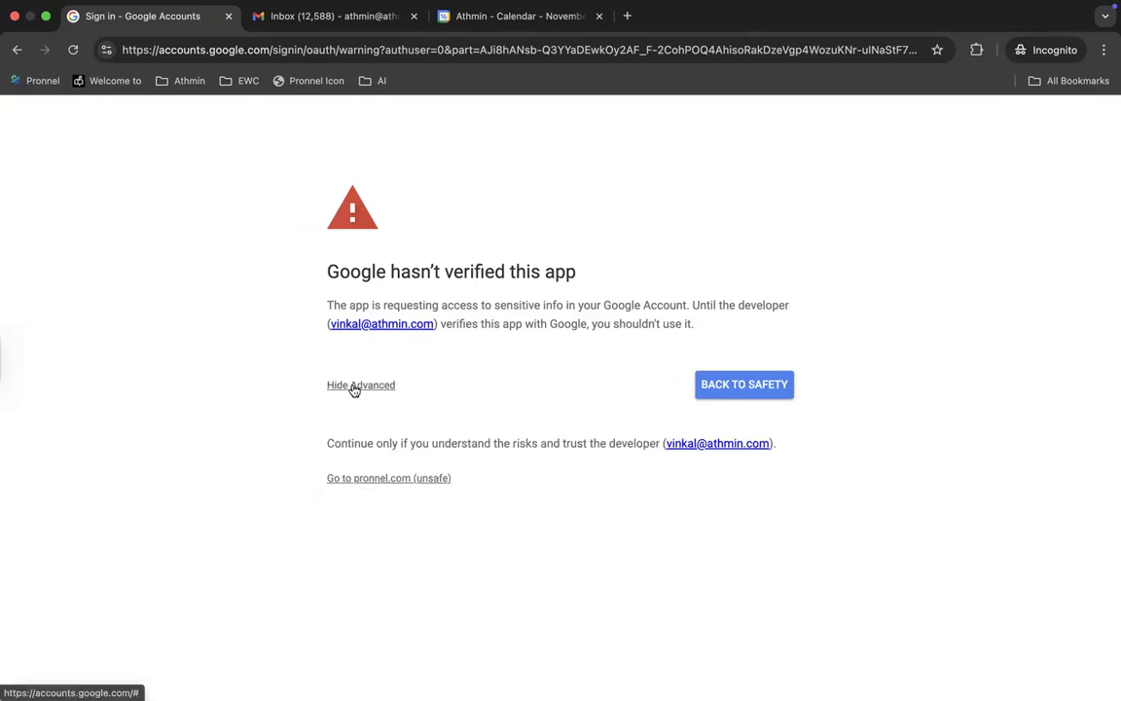
pyautogui.click(406, 479)
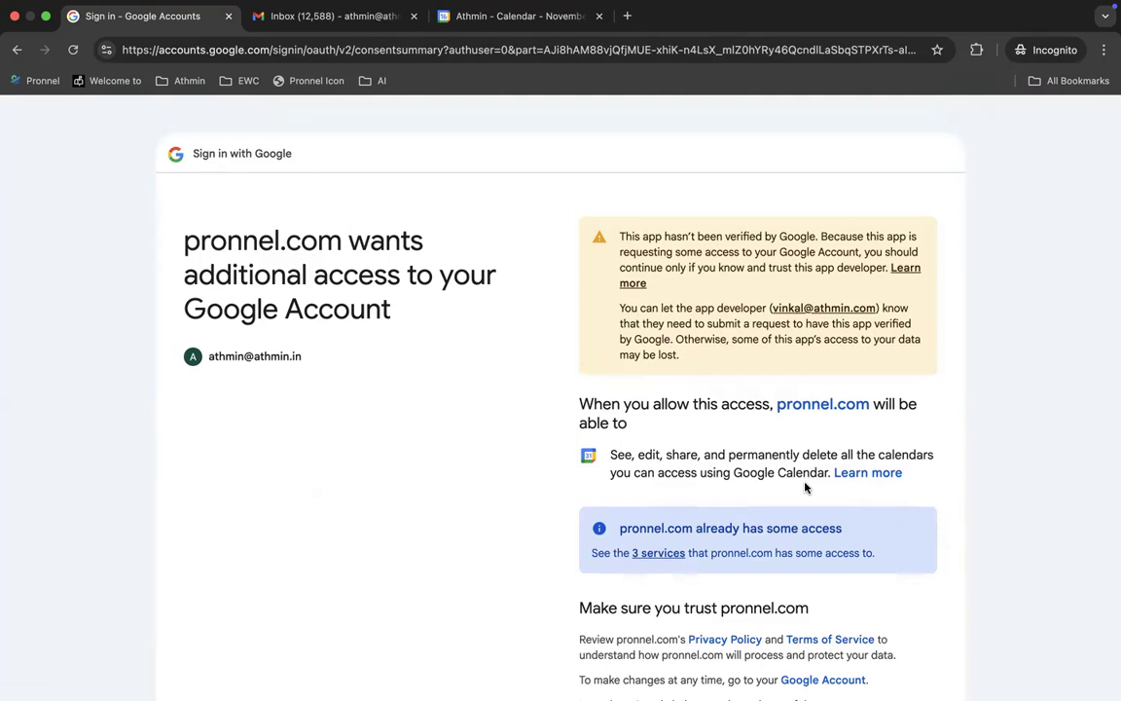
# Step: Allow pronnel.com access to the account's Google calendars
pyautogui.scroll(-1, 682, 457)
pyautogui.moveTo(611, 416); pyautogui.dragTo(835, 416)
pyautogui.click(774, 457)
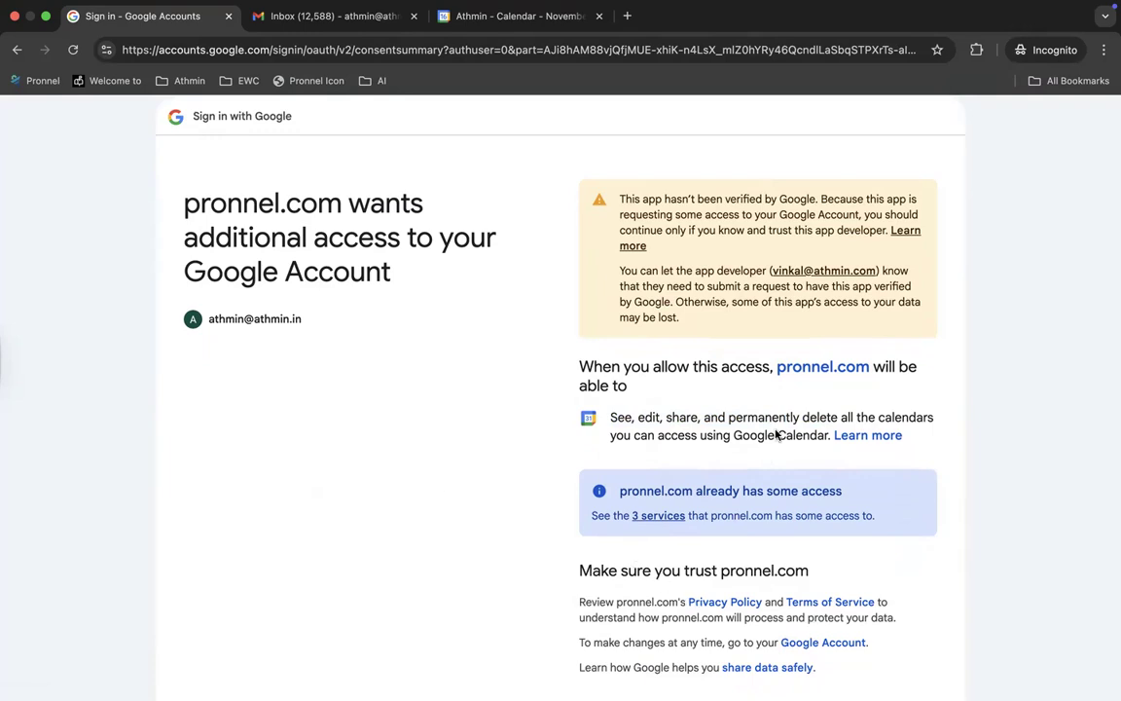
pyautogui.scroll(-3, 779, 471)
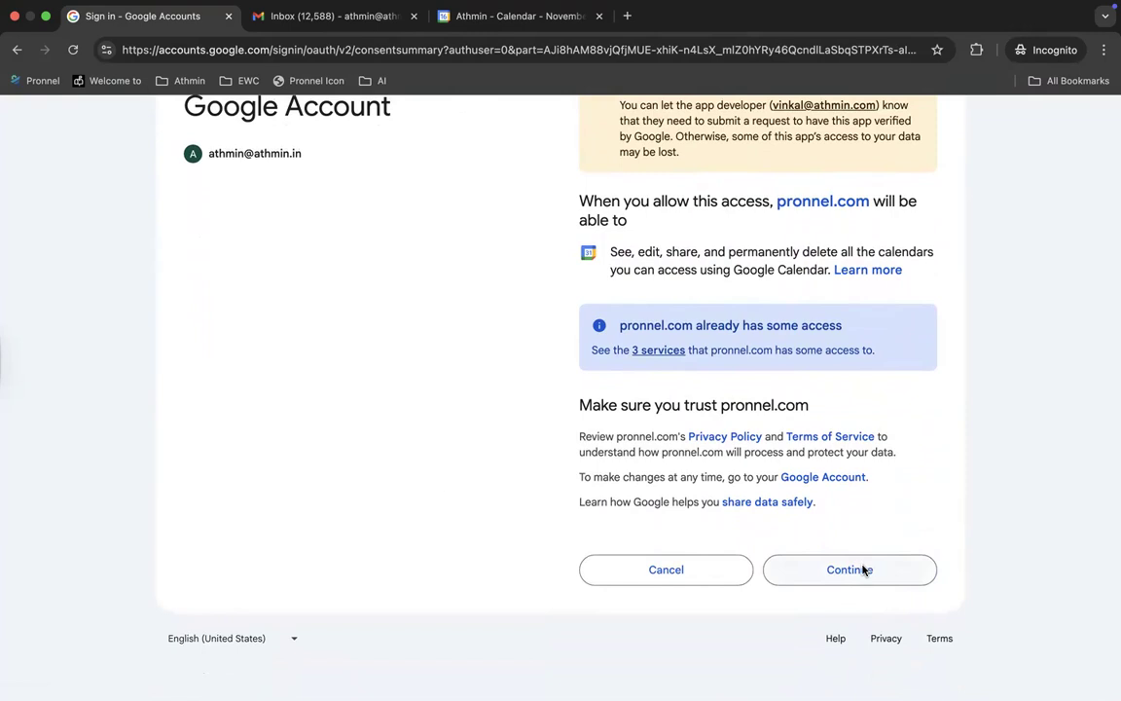
pyautogui.scroll(1, 868, 560)
pyautogui.click(863, 631)
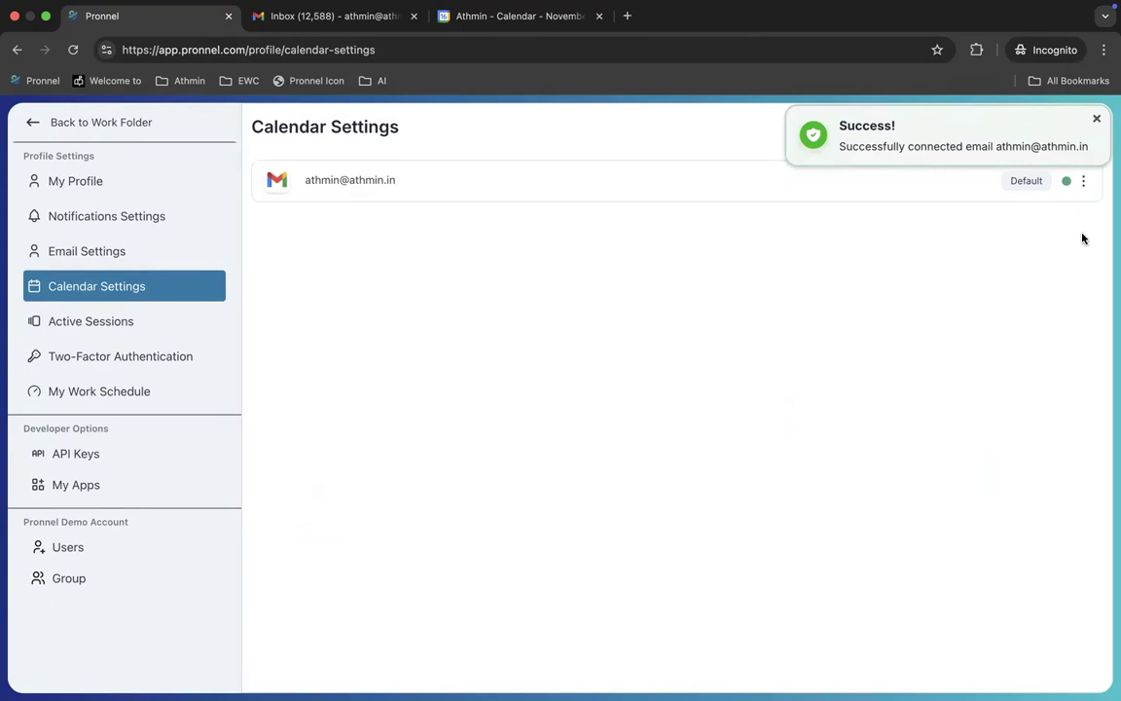
# Step: Sync the connected Google calendar's calendar list, then return to Email Settings
pyautogui.click(1082, 183)
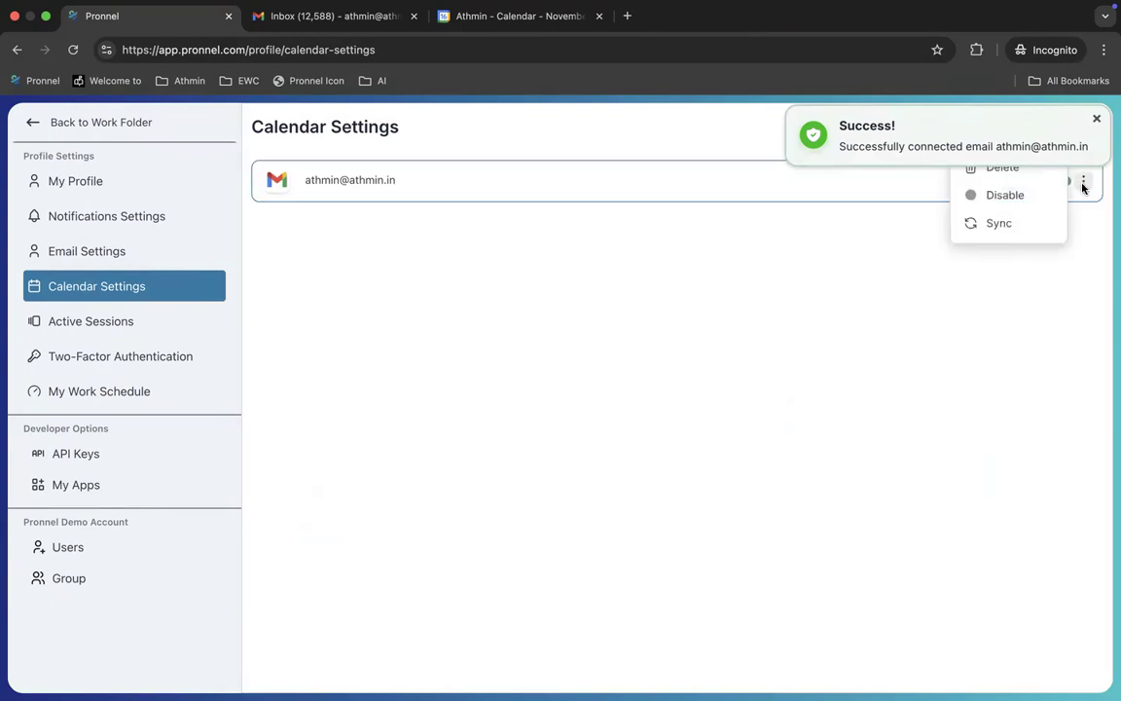
pyautogui.click(1009, 228)
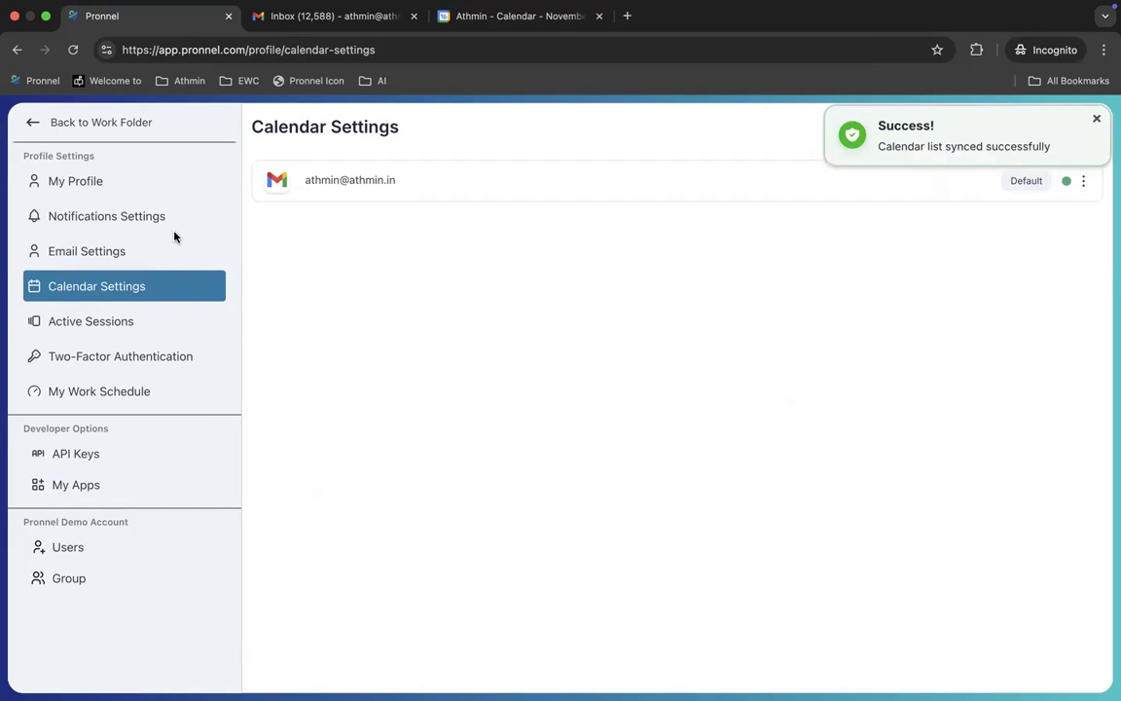
pyautogui.click(142, 252)
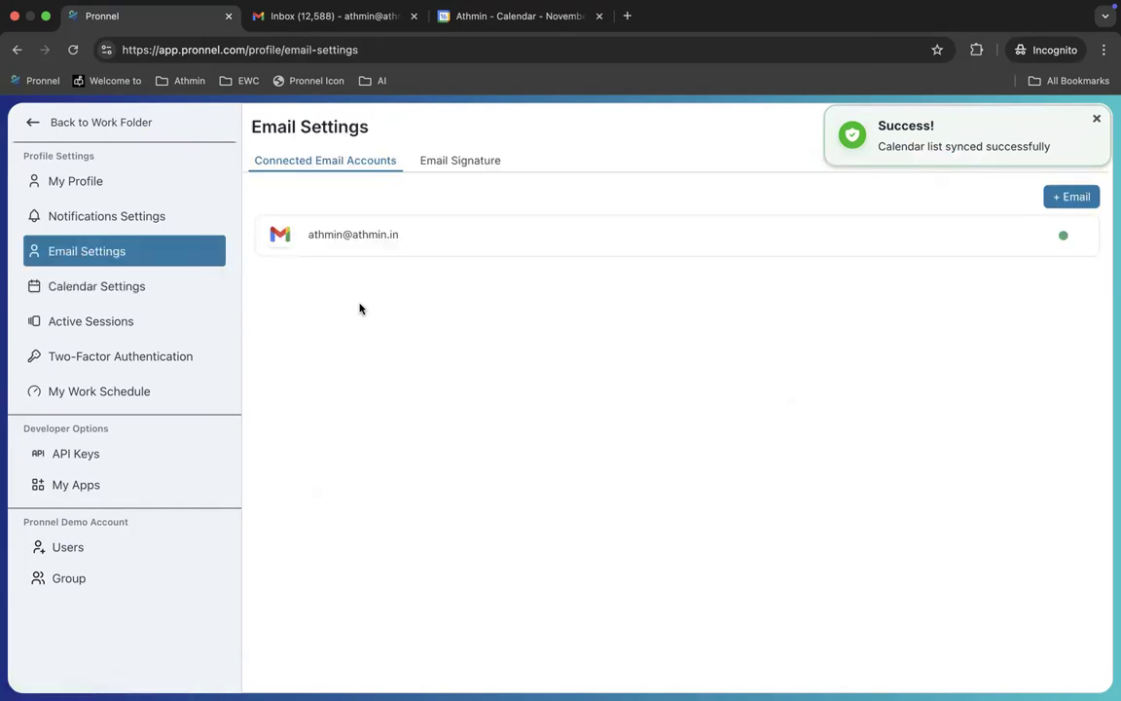
# Step: Go back to the Customers board, then switch to the separate Gmail window
pyautogui.click(33, 126)
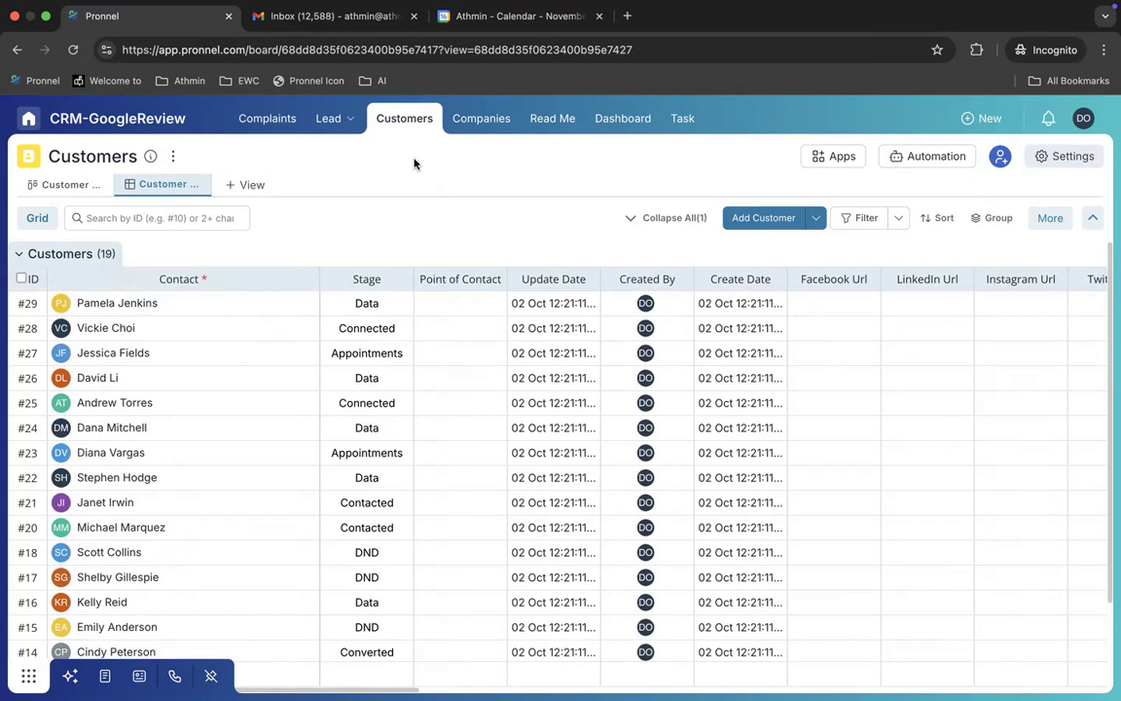
pyautogui.hotkey('ctrl', 'Right')
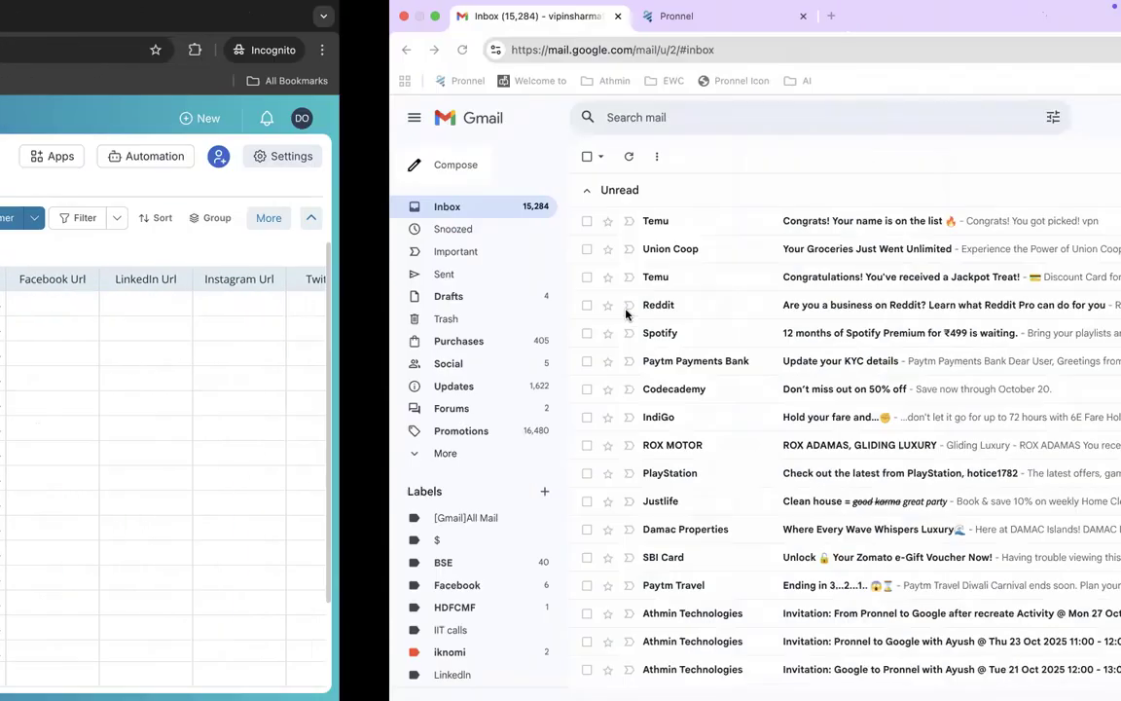
# Step: Open the public complaint form and enter the complainant's name and e-mail address
pyautogui.click(363, 18)
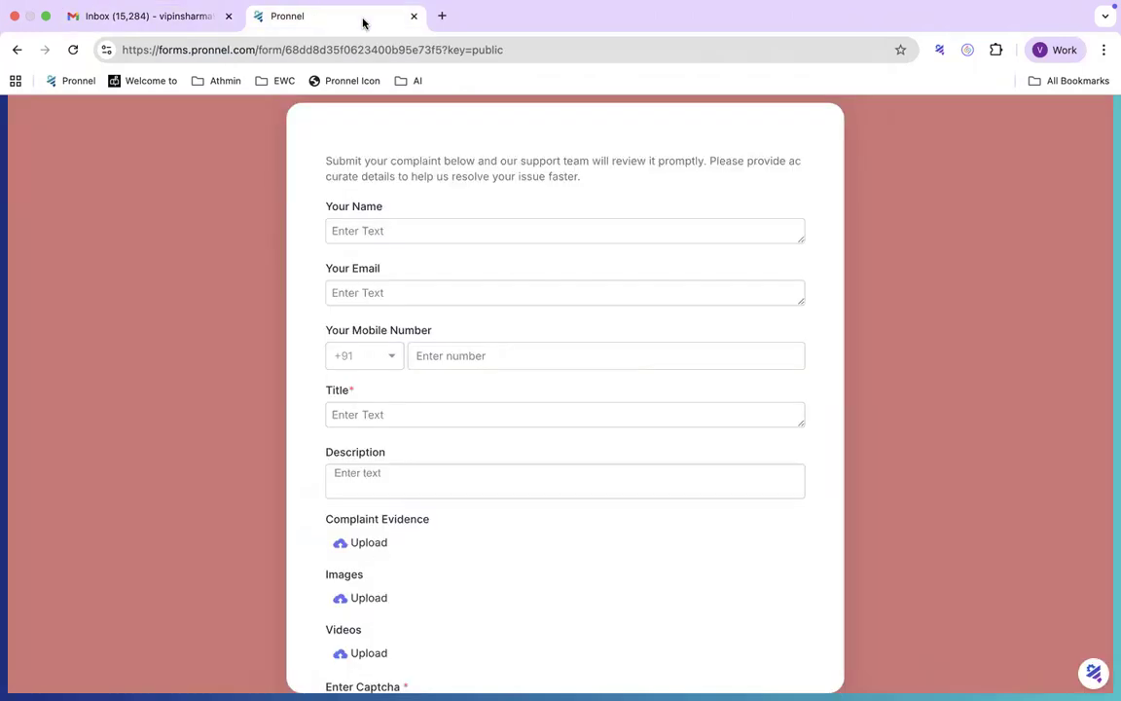
pyautogui.click(468, 225)
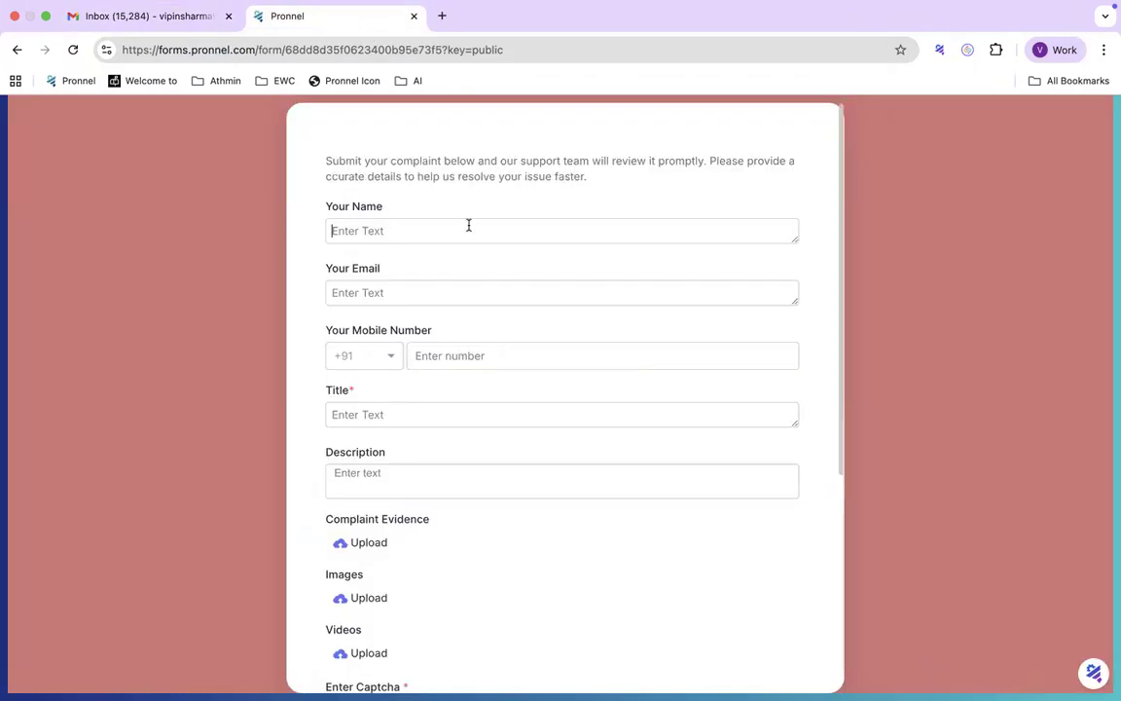
pyautogui.press('Tab')
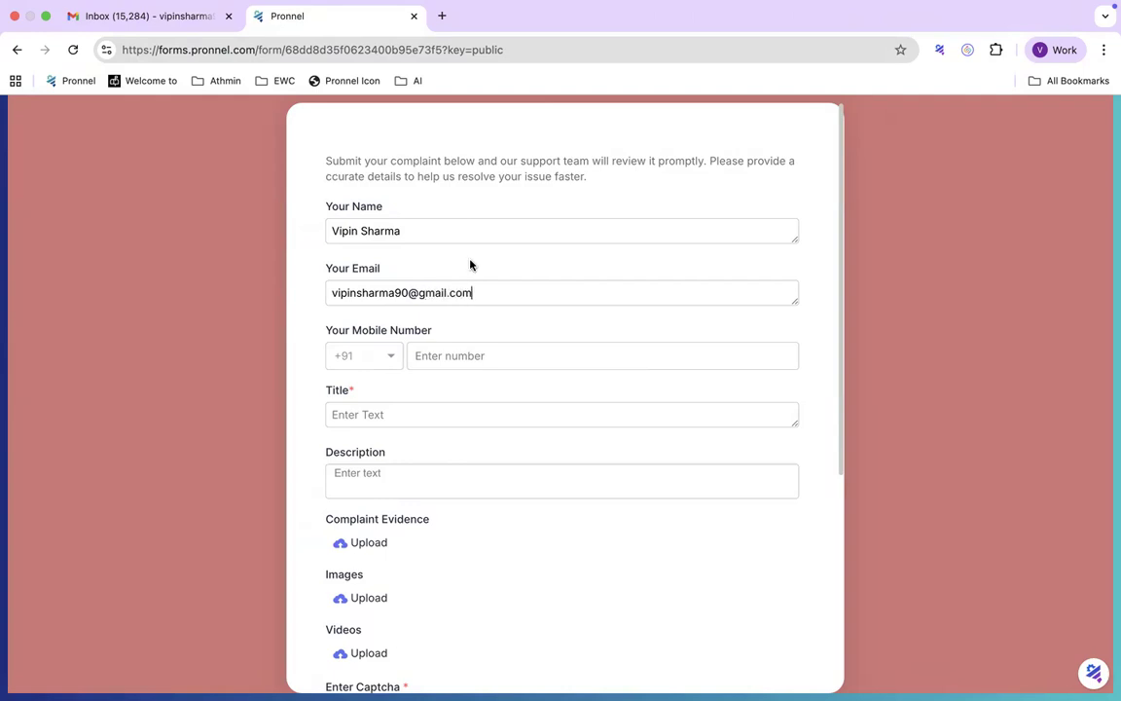
# Step: Title the complaint 'My Login screen is not working properly' and reuse it plus 'Demo' as description
pyautogui.click(441, 412)
pyautogui.write('My Login screen is not working')
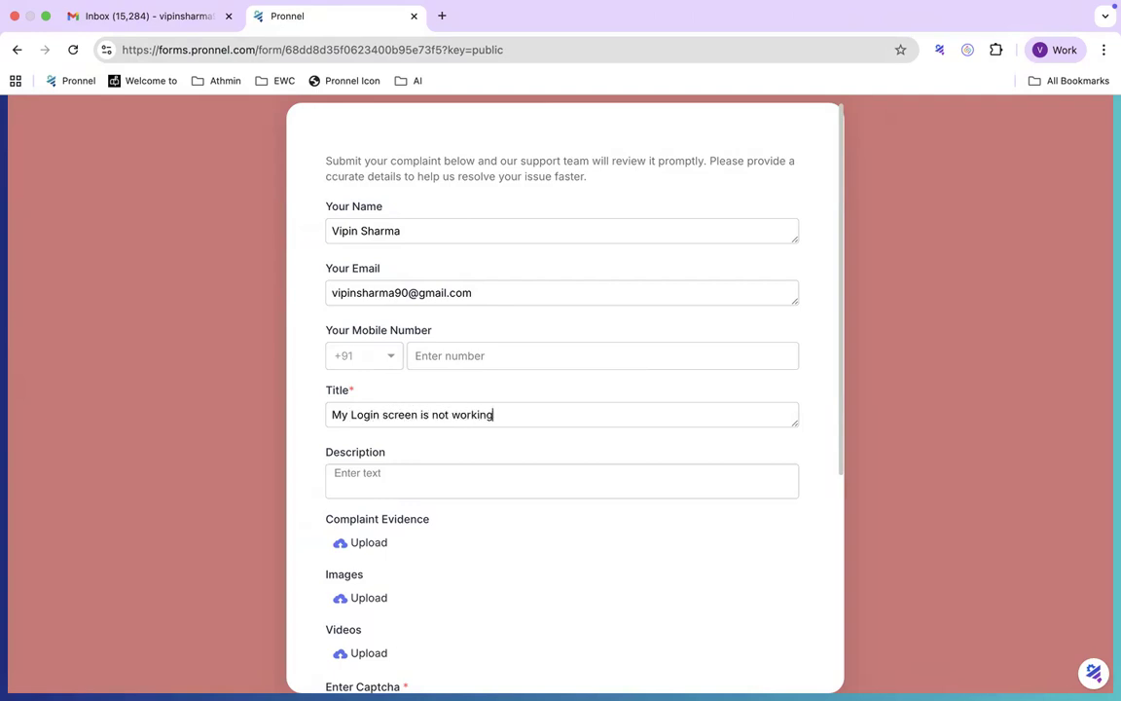
pyautogui.write(' properly')
pyautogui.click(452, 416)
pyautogui.press('super+a')
pyautogui.press('super+c')
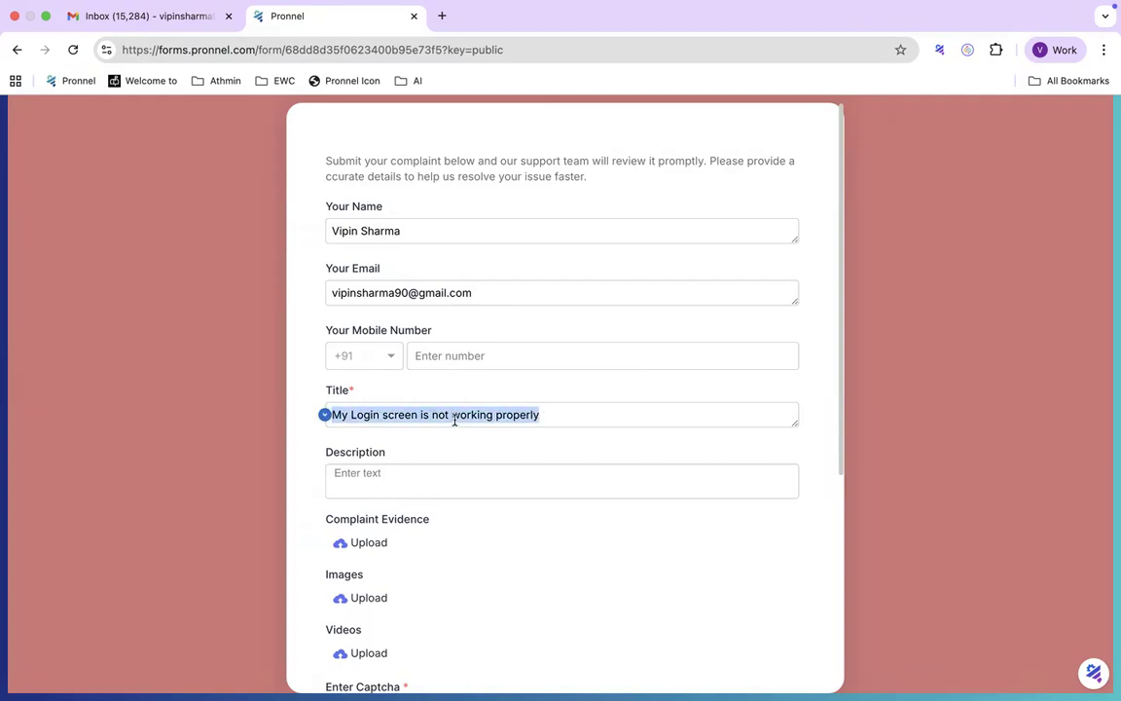
pyautogui.click(452, 471)
pyautogui.press('super+v')
pyautogui.write('Demo')
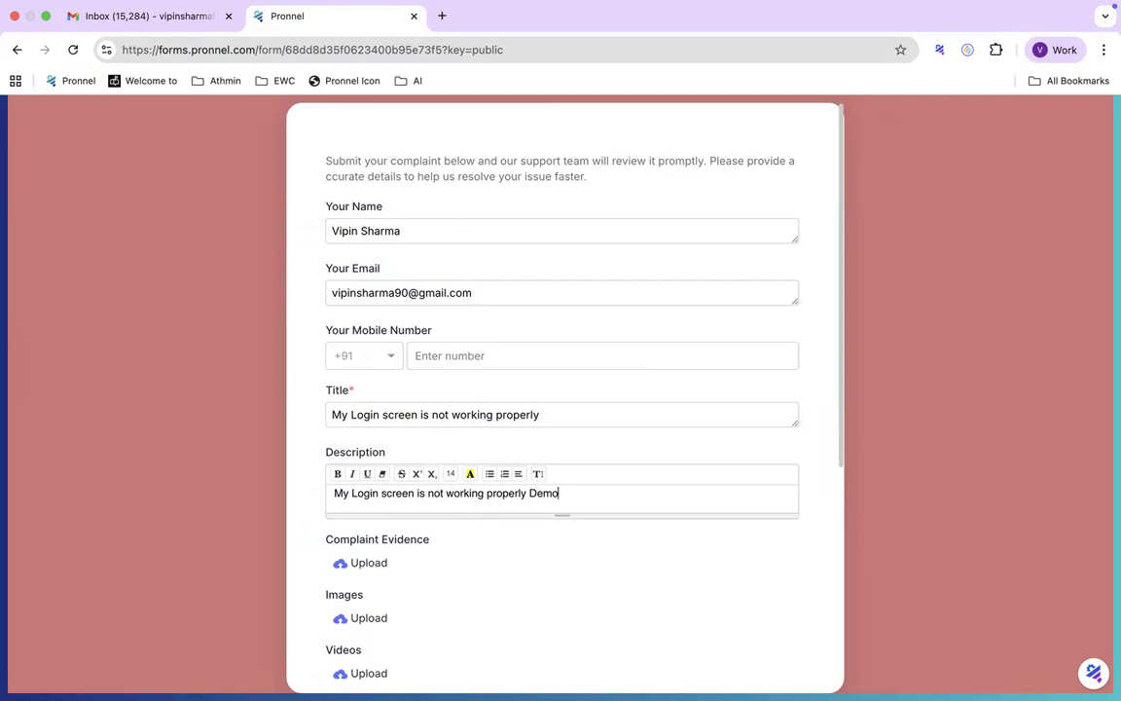
# Step: Fill in the captcha and submit the complaint, then return to the Customers board
pyautogui.scroll(-2, 661, 497)
pyautogui.scroll(-3, 661, 496)
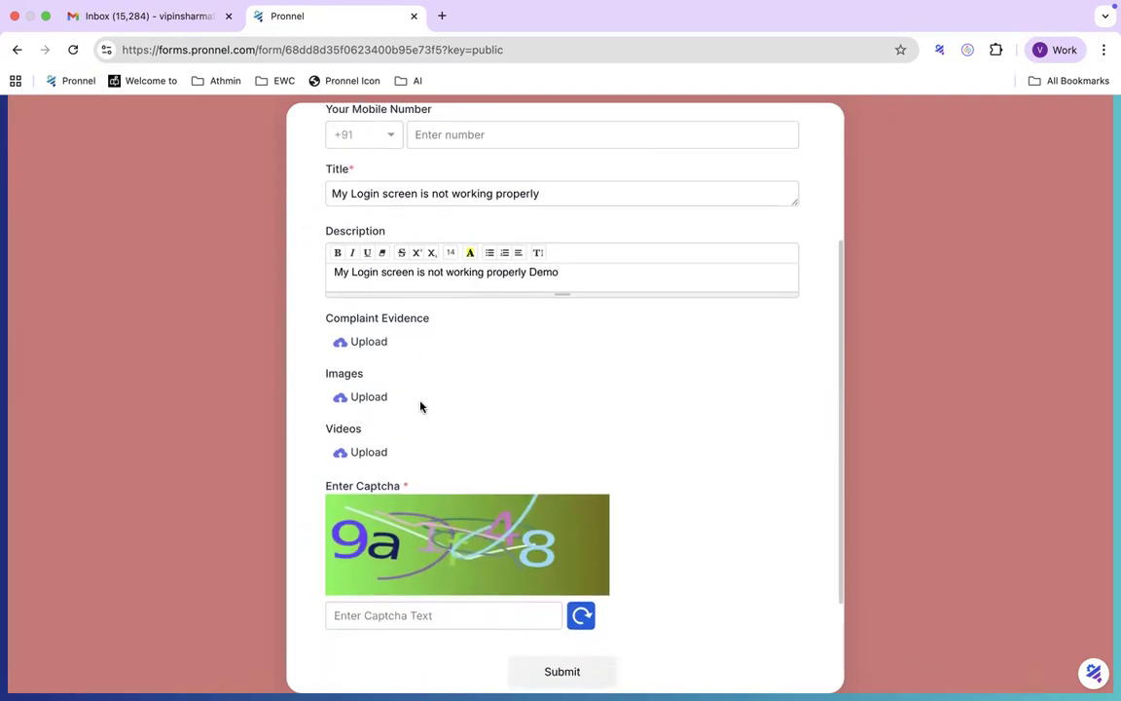
pyautogui.scroll(-3, 506, 407)
pyautogui.click(466, 479)
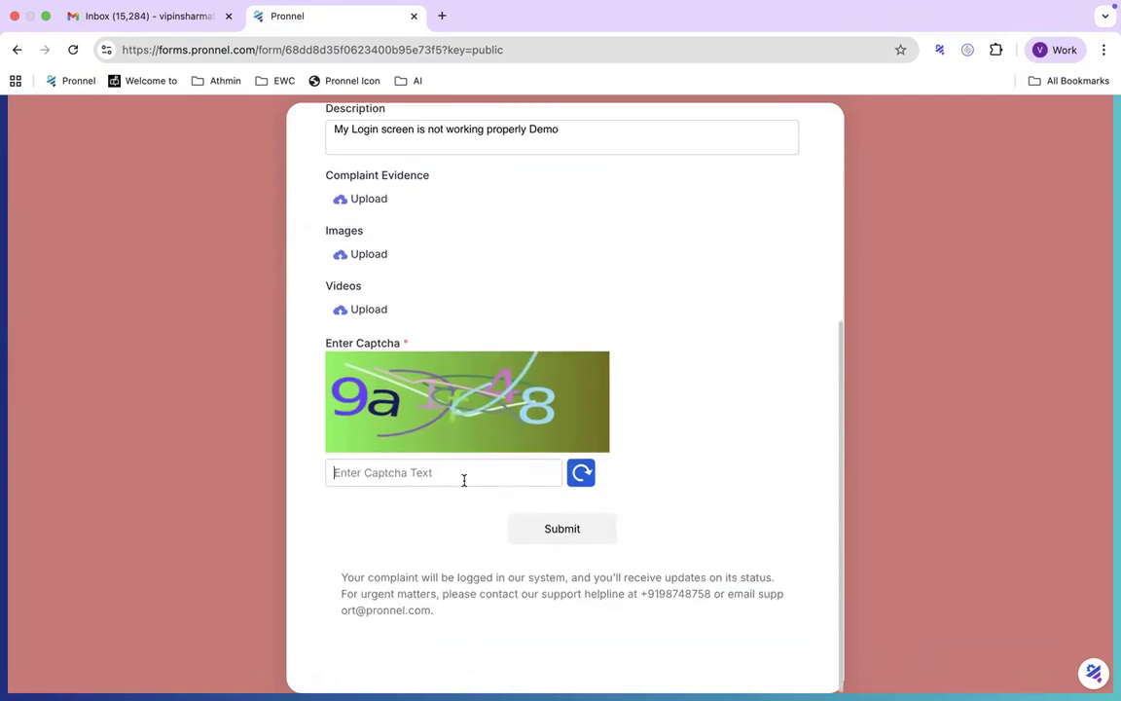
pyautogui.write('9a')
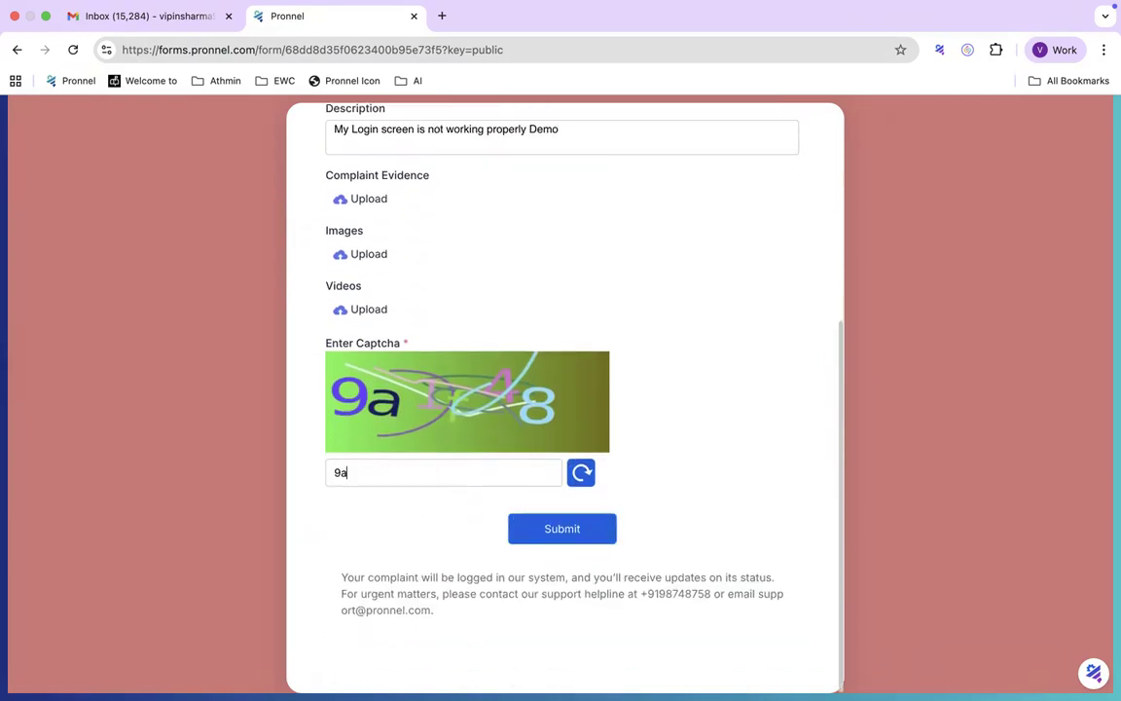
pyautogui.write('1f48')
pyautogui.click(562, 528)
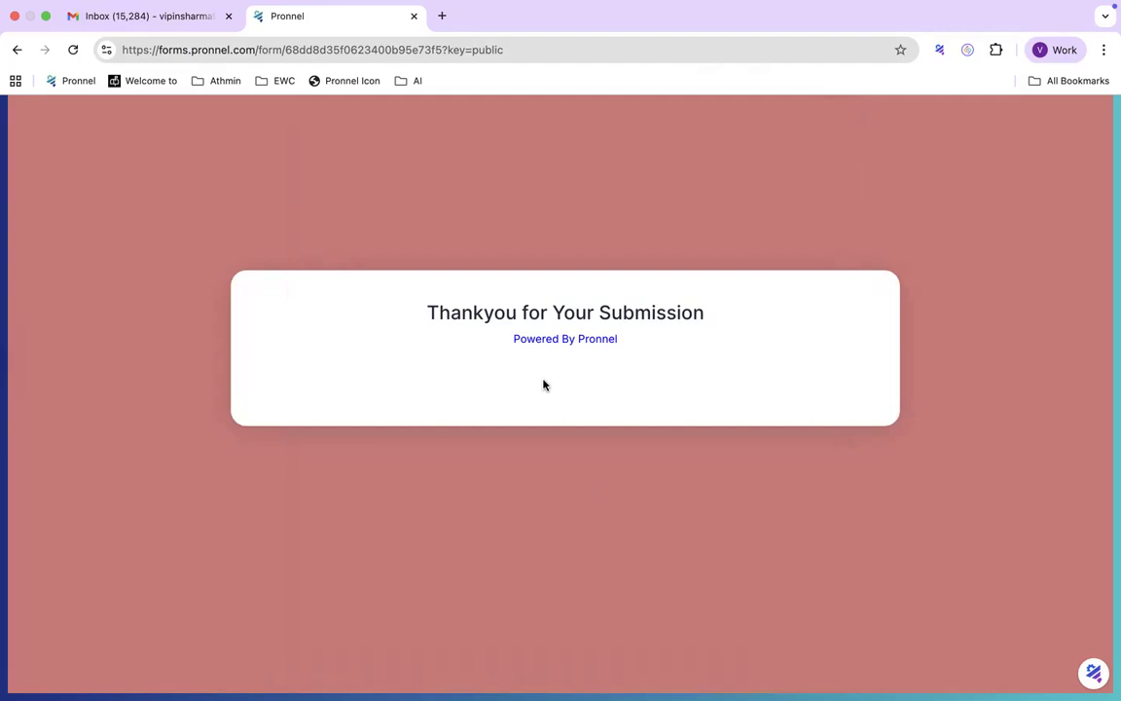
pyautogui.hotkey('ctrl', 'Left')
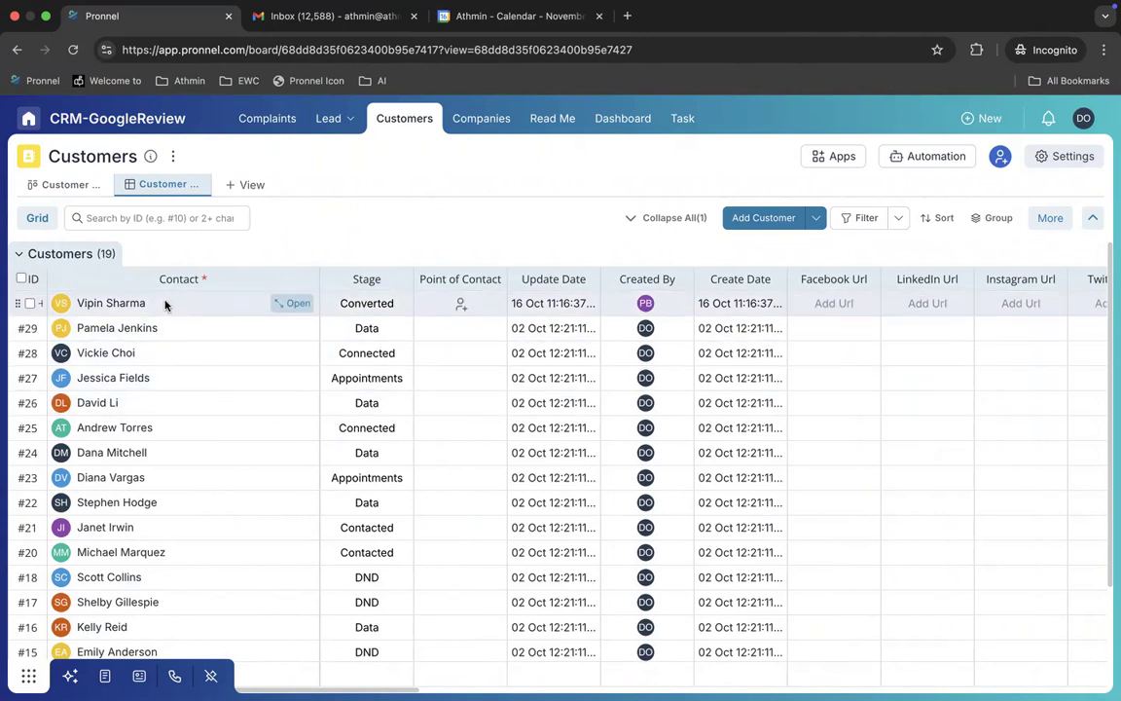
pyautogui.click(280, 306)
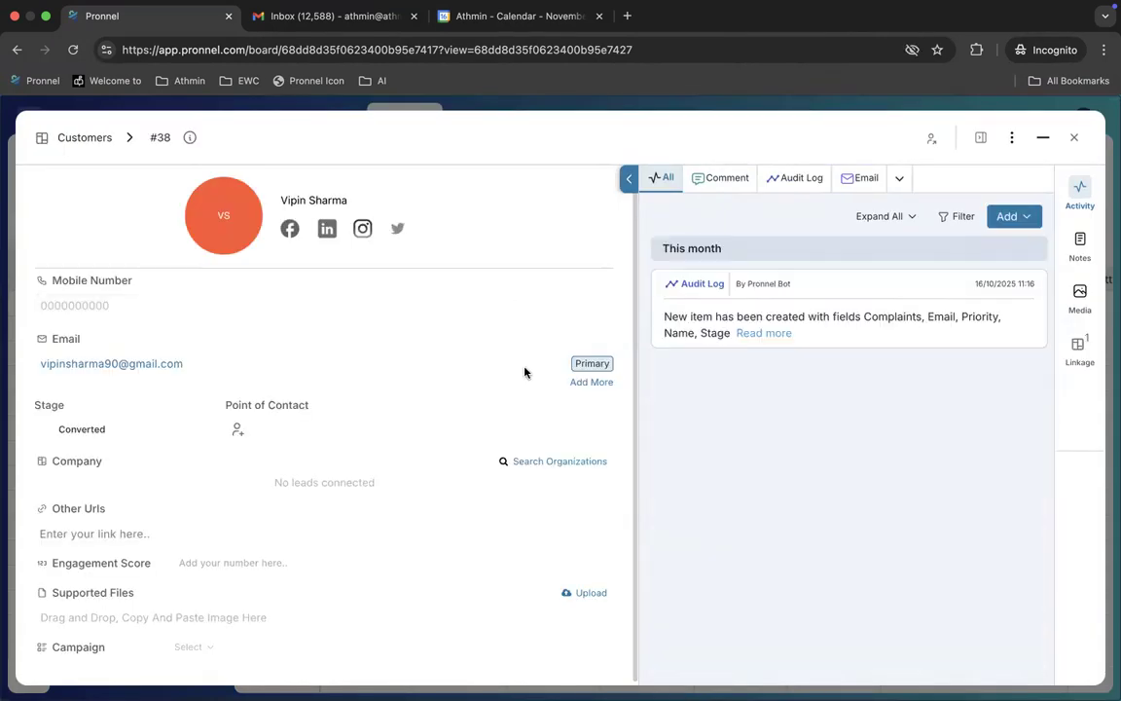
pyautogui.click(1076, 360)
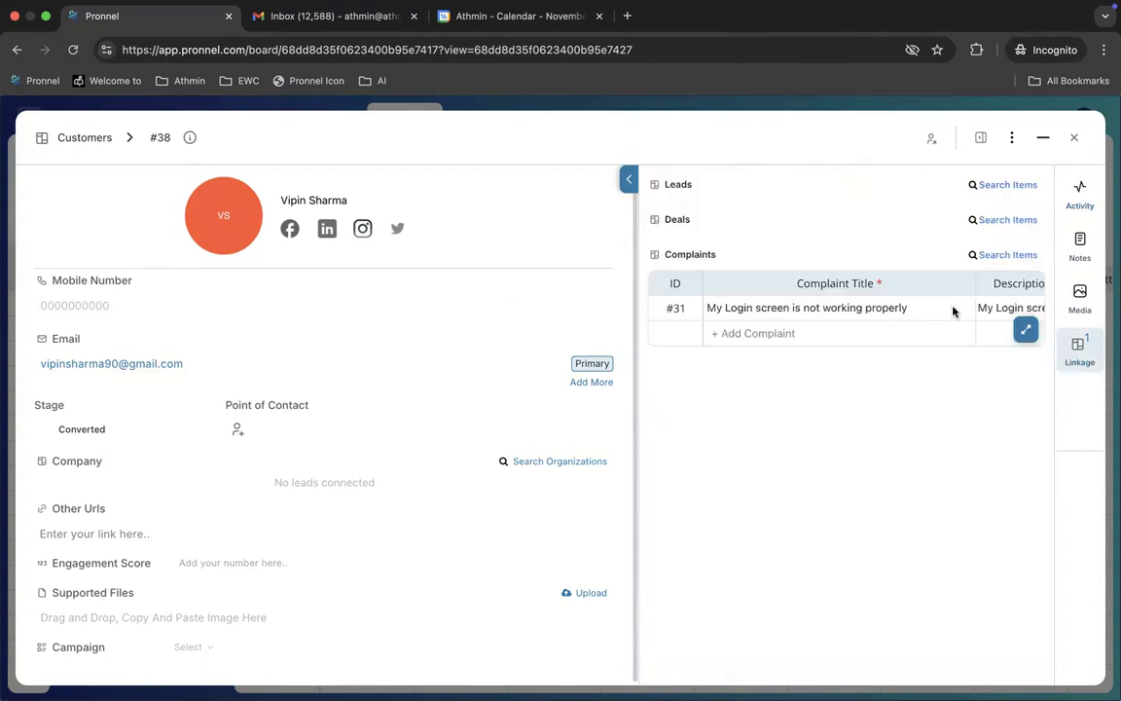
pyautogui.moveTo(893, 303)
pyautogui.click(950, 307)
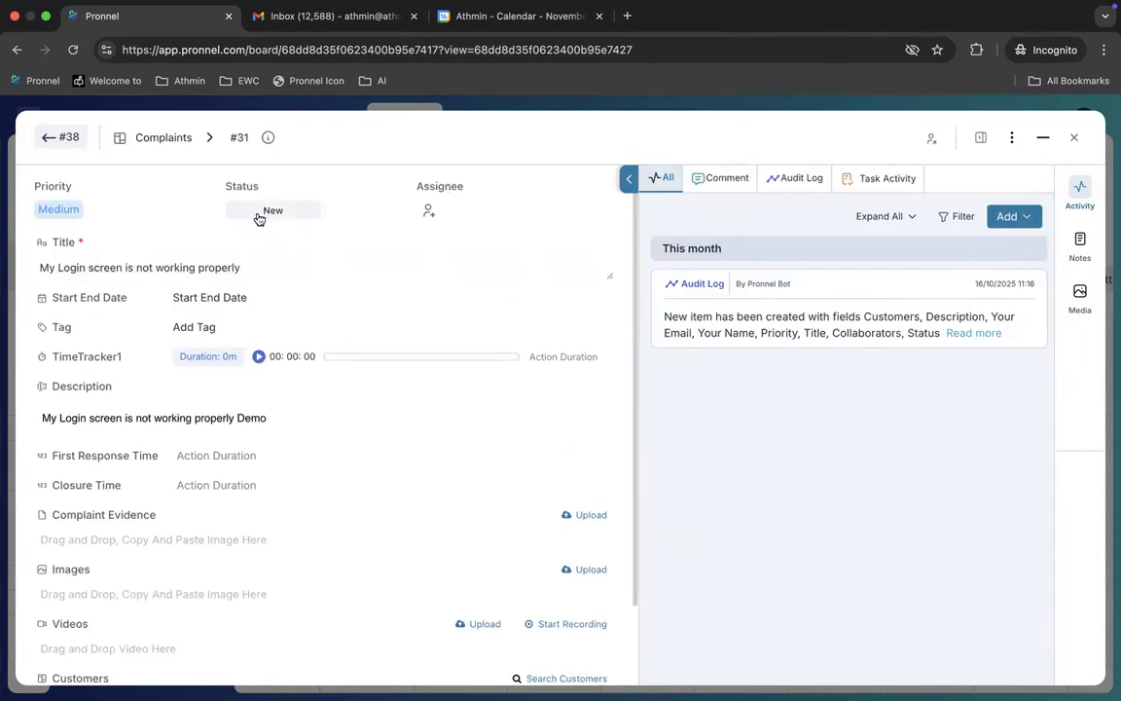
pyautogui.click(1074, 137)
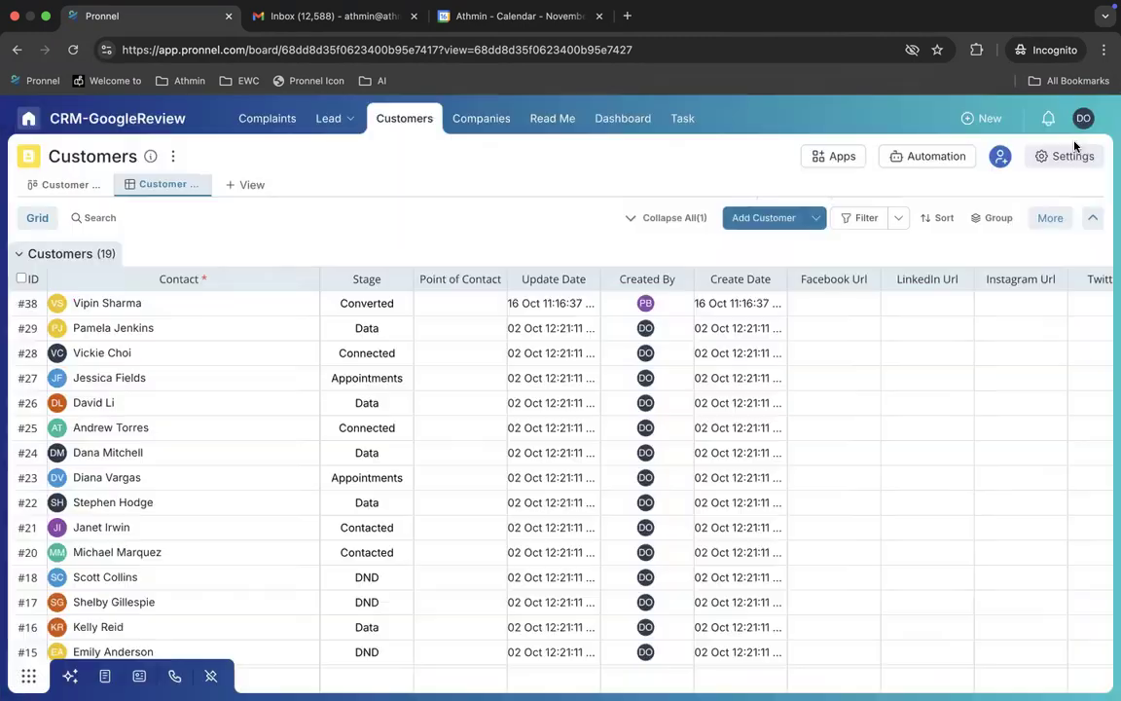
pyautogui.click(268, 120)
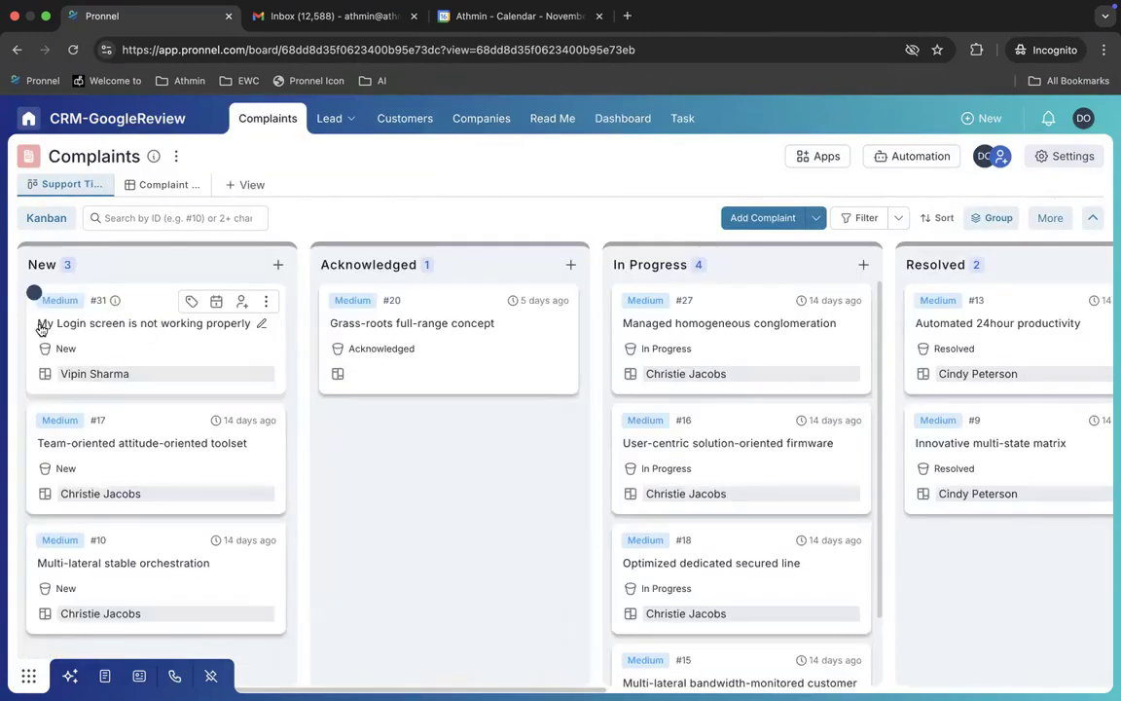
pyautogui.moveTo(37, 321); pyautogui.dragTo(82, 325)
pyautogui.click(402, 121)
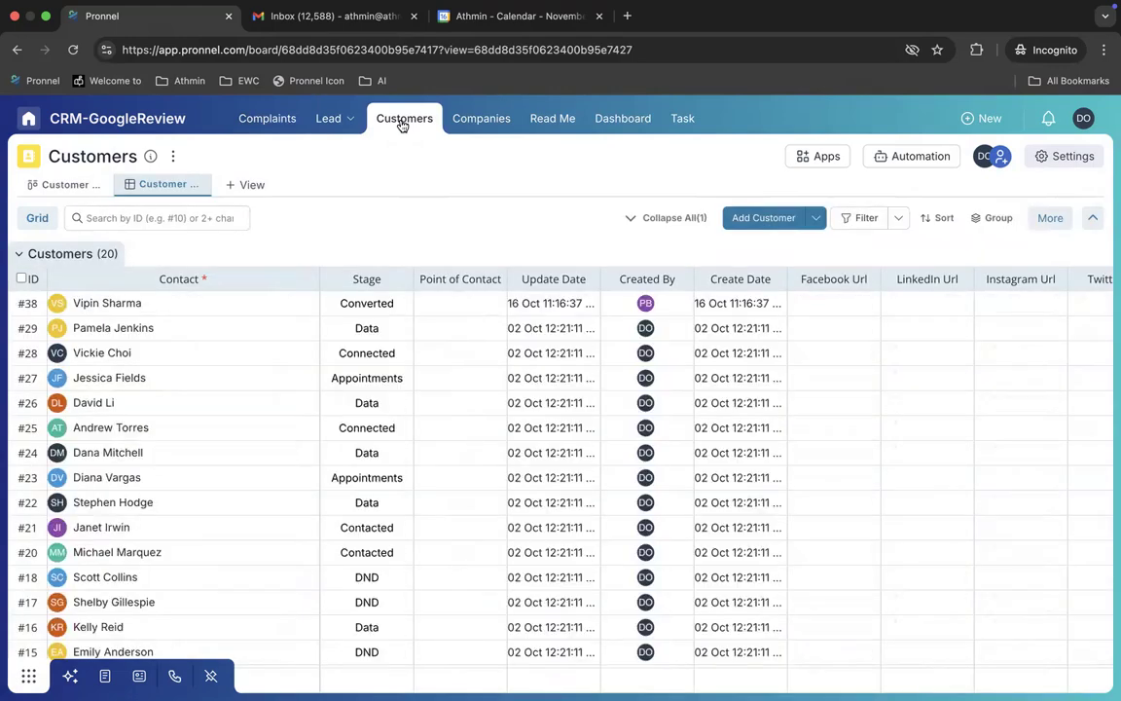
# Step: Check the connected account under Email Settings, then open customer record #38 from the board
pyautogui.click(1083, 117)
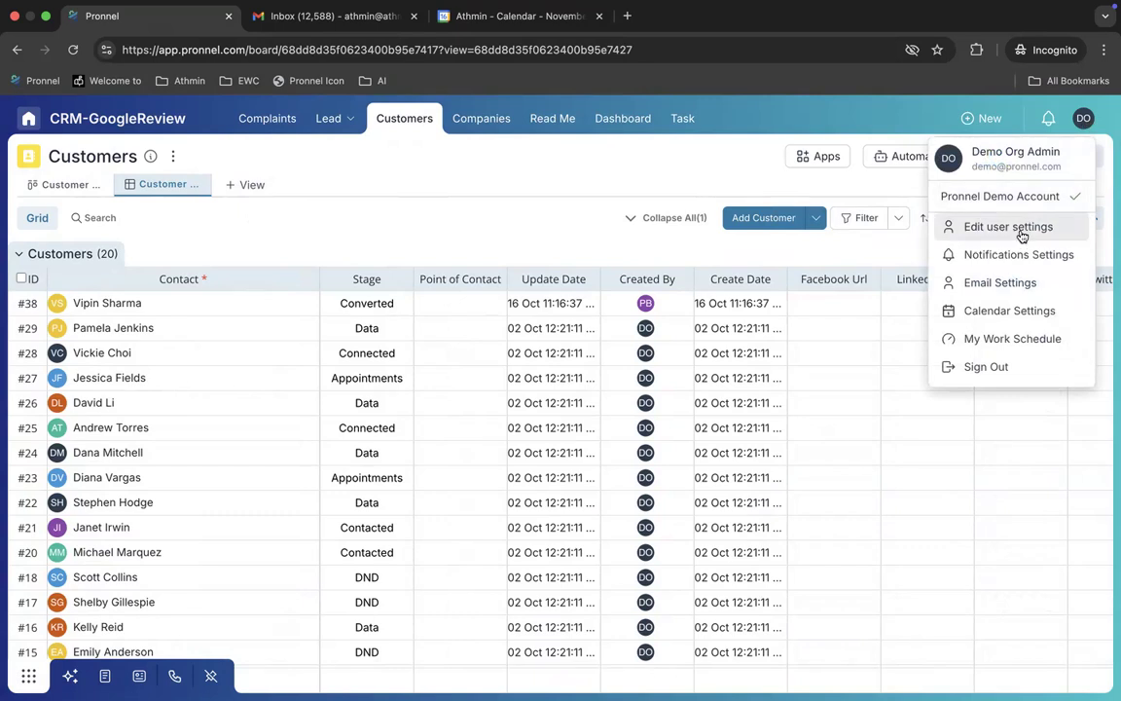
pyautogui.click(1022, 235)
pyautogui.click(173, 259)
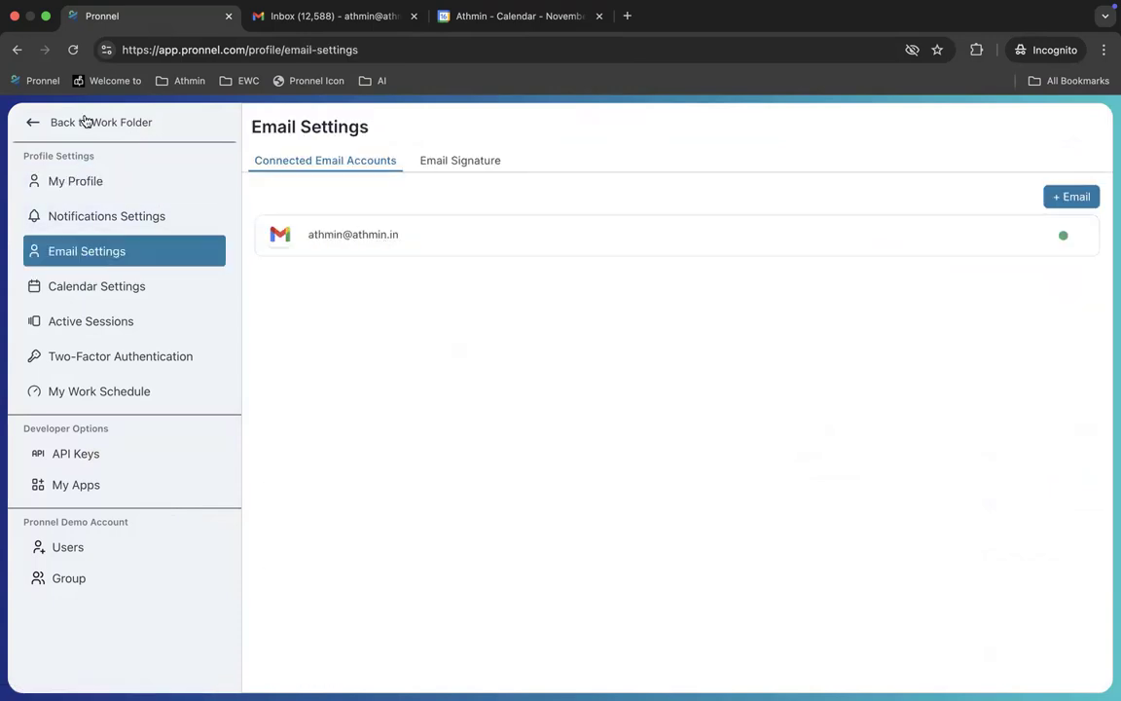
pyautogui.click(33, 121)
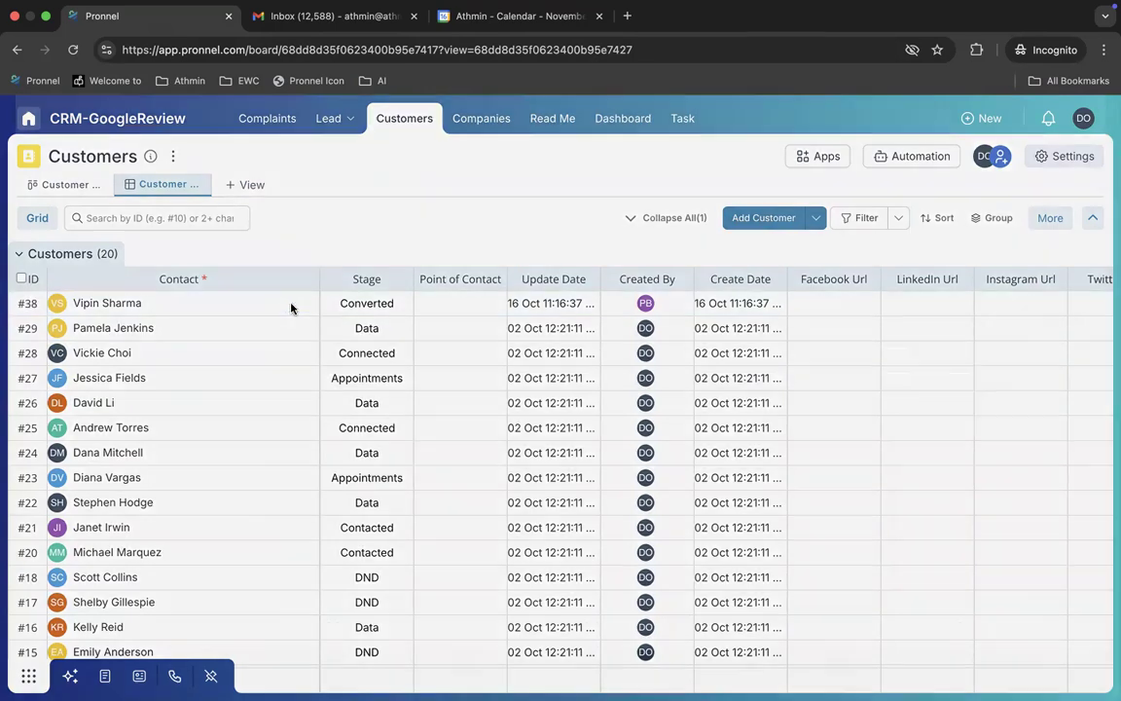
pyautogui.click(290, 308)
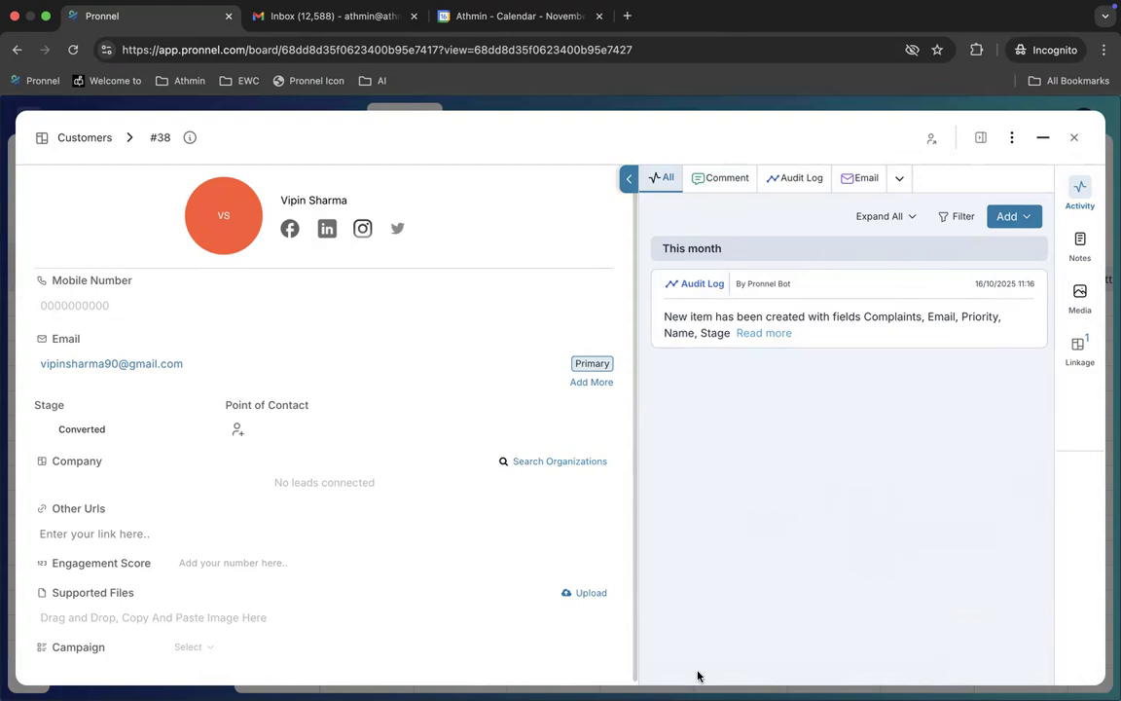
# Step: Compose a new email to customer #38's address with the subject 'Complaint Status'
pyautogui.click(857, 178)
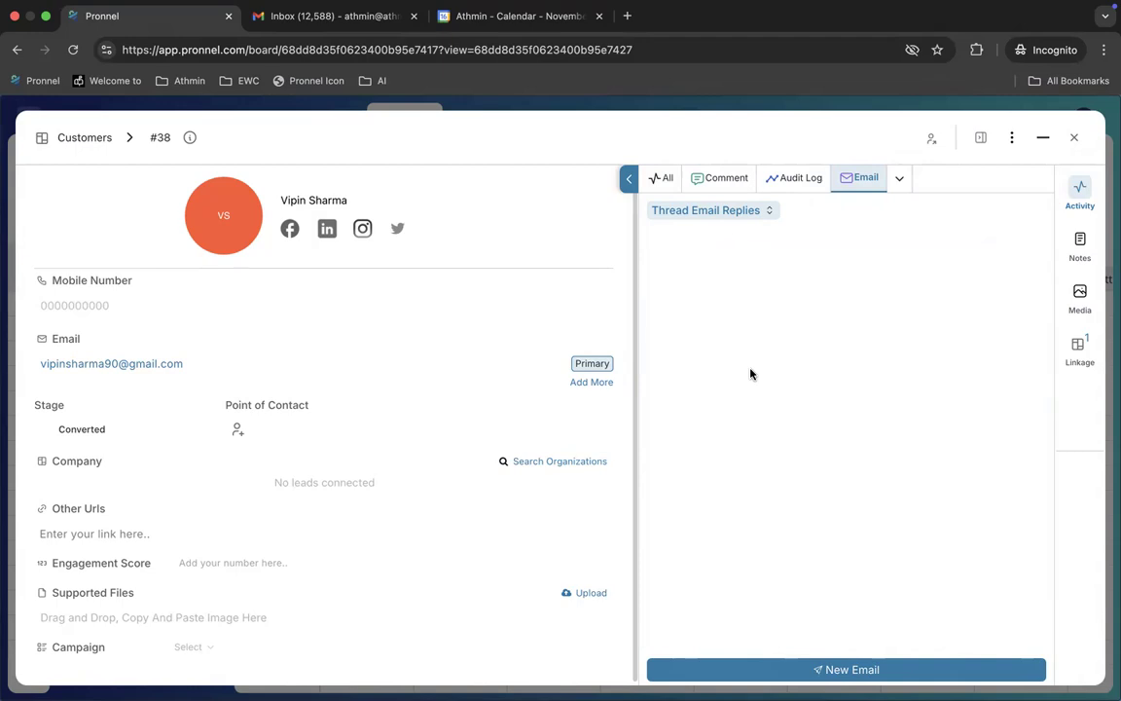
pyautogui.click(854, 668)
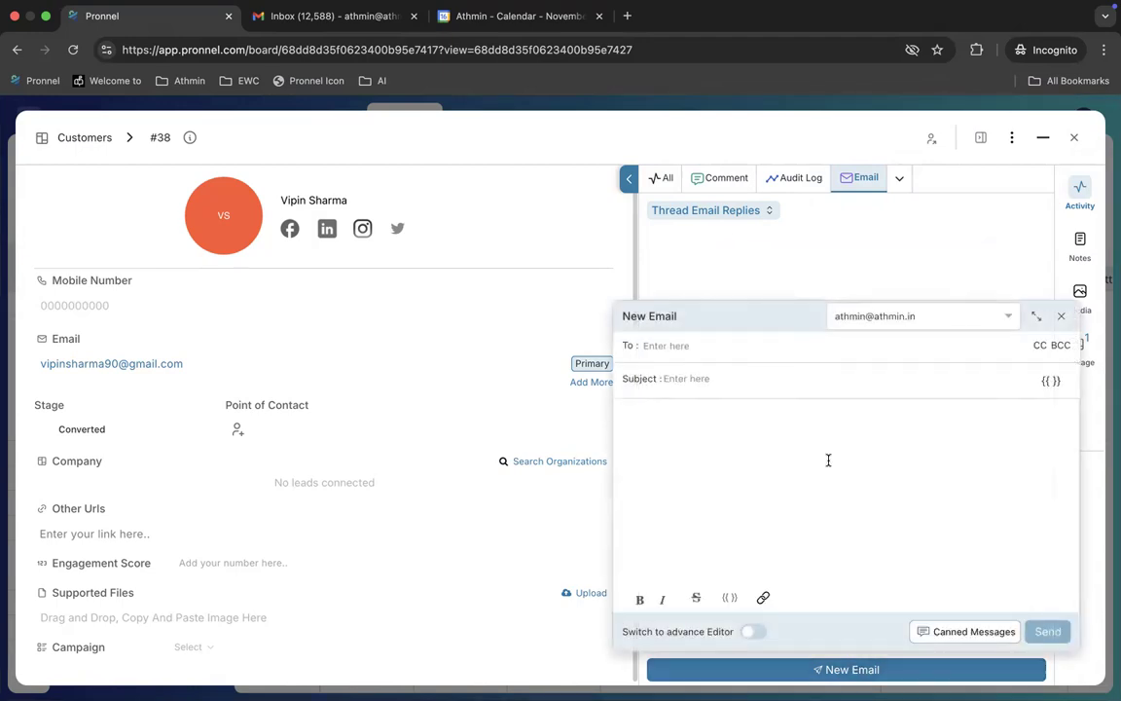
pyautogui.click(779, 346)
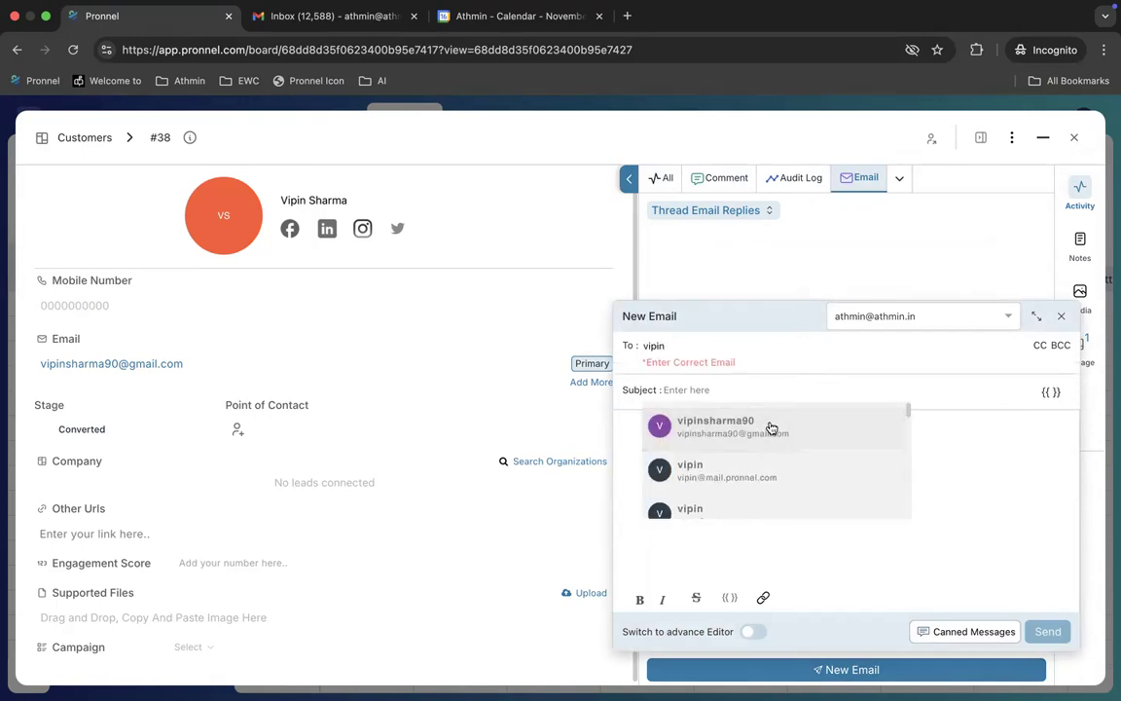
pyautogui.click(770, 428)
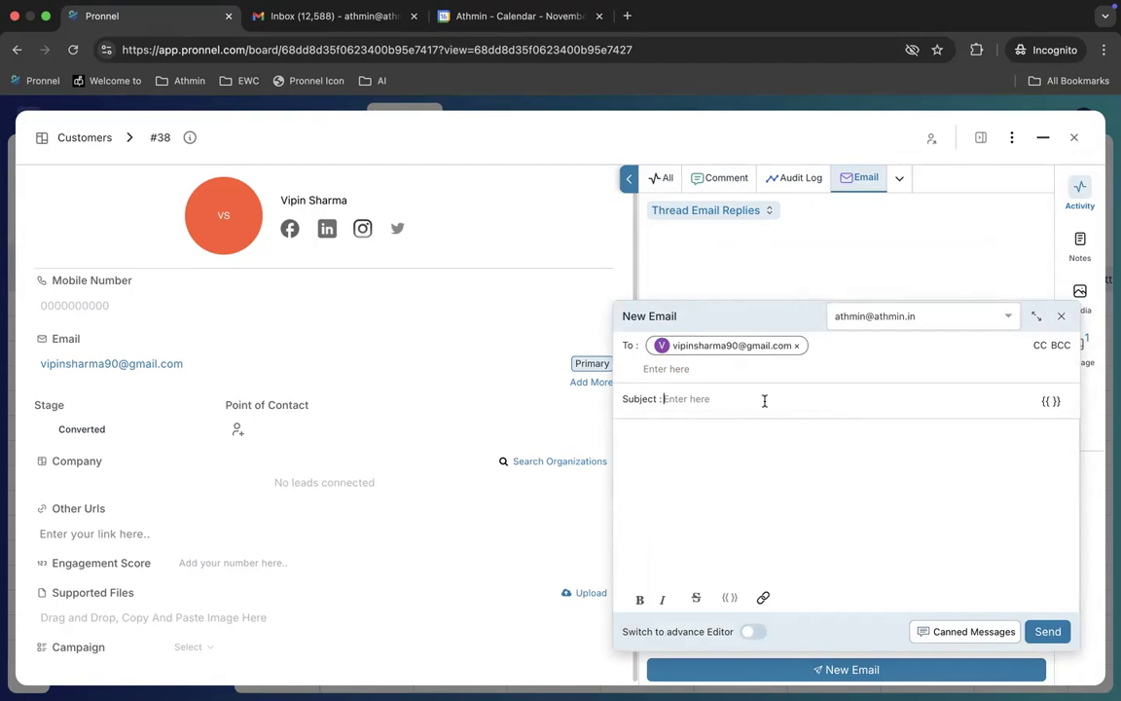
pyautogui.write('Complaint Status')
pyautogui.click(863, 438)
pyautogui.click(974, 632)
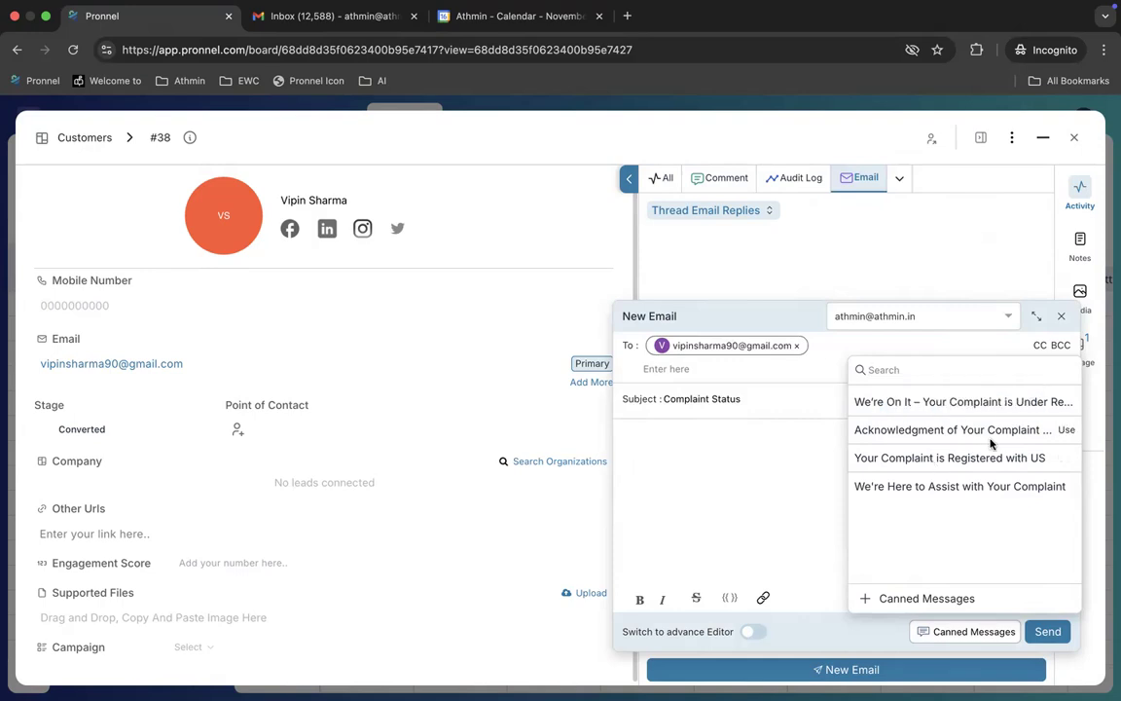
pyautogui.click(1067, 433)
pyautogui.scroll(-1, 795, 443)
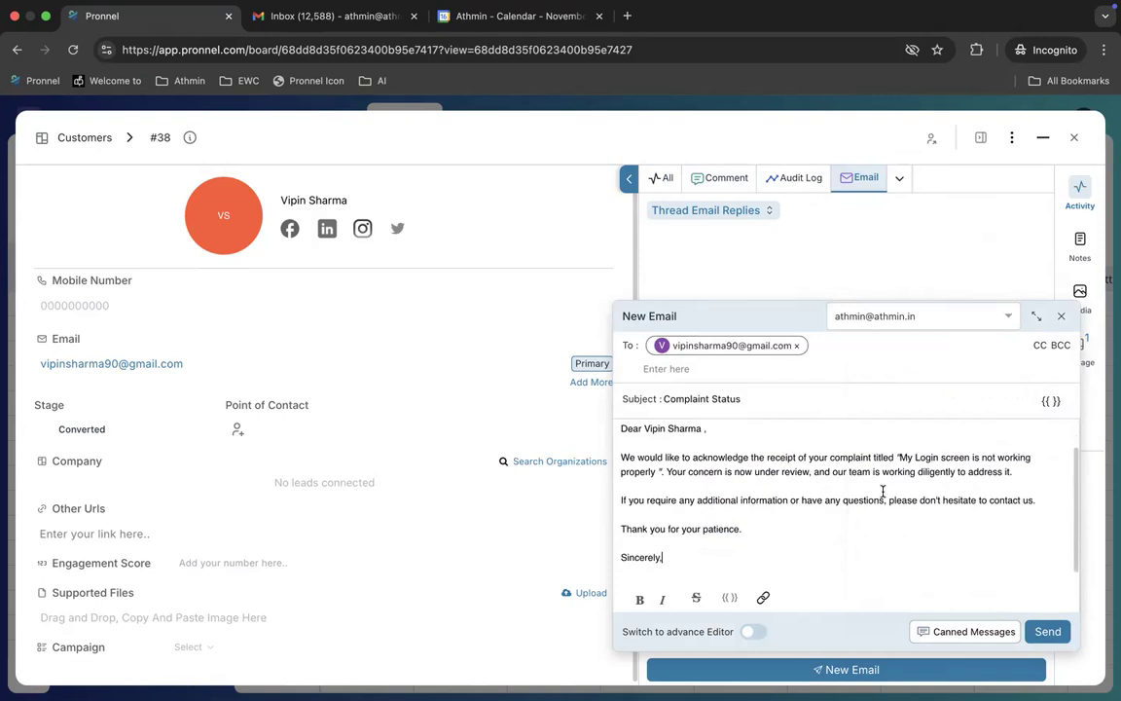
pyautogui.moveTo(644, 429); pyautogui.dragTo(715, 429)
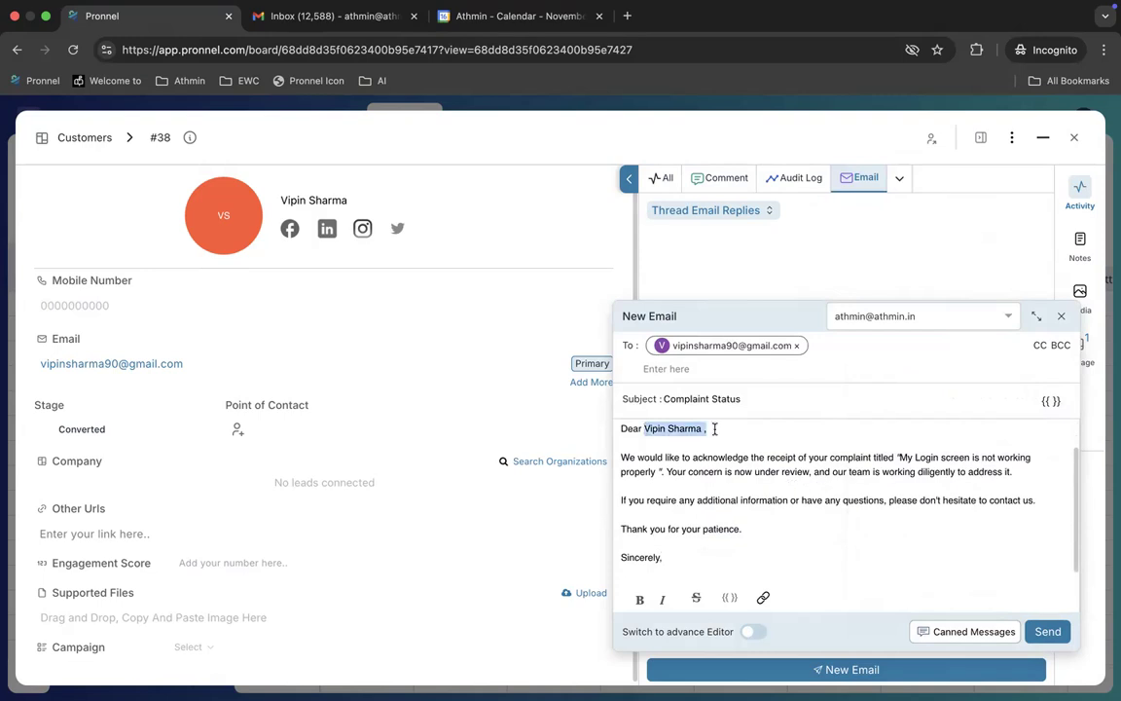
pyautogui.moveTo(896, 458); pyautogui.dragTo(663, 473)
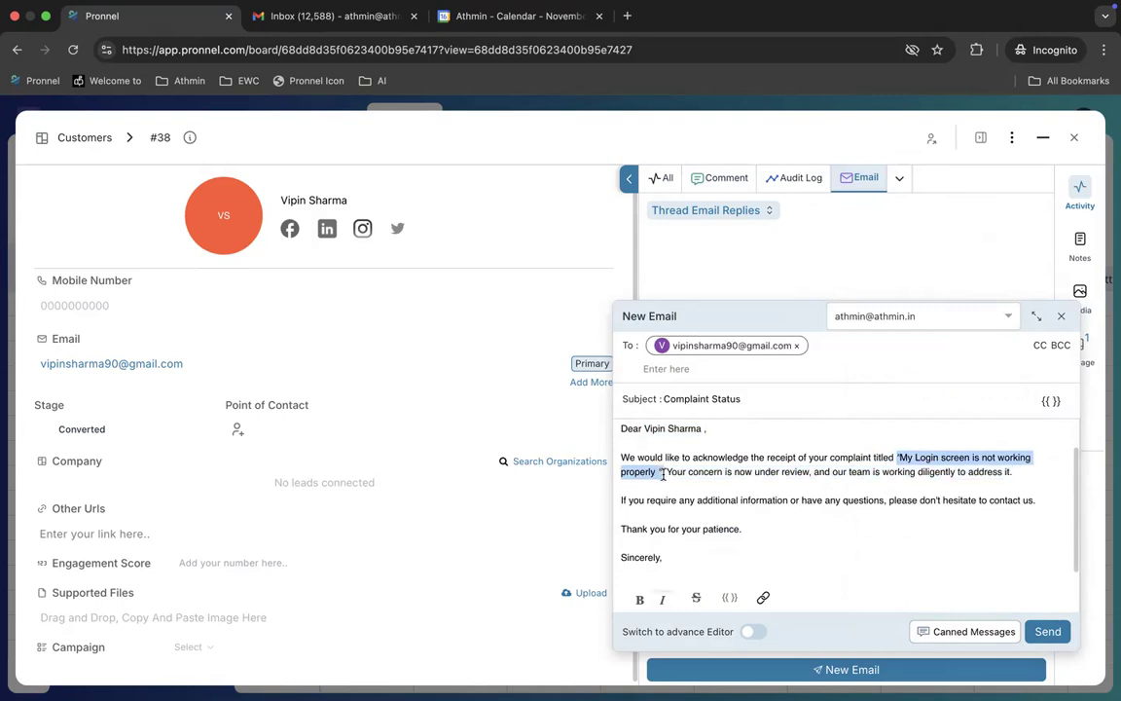
pyautogui.click(621, 456)
pyautogui.moveTo(621, 455); pyautogui.dragTo(755, 535)
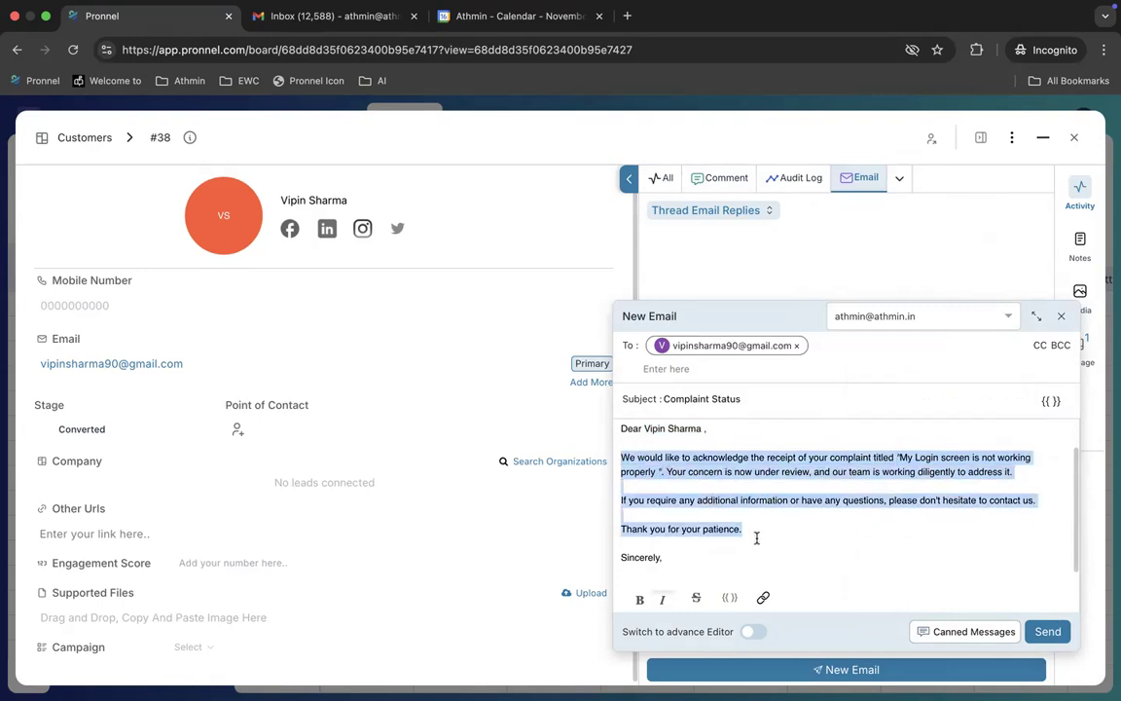
pyautogui.click(831, 534)
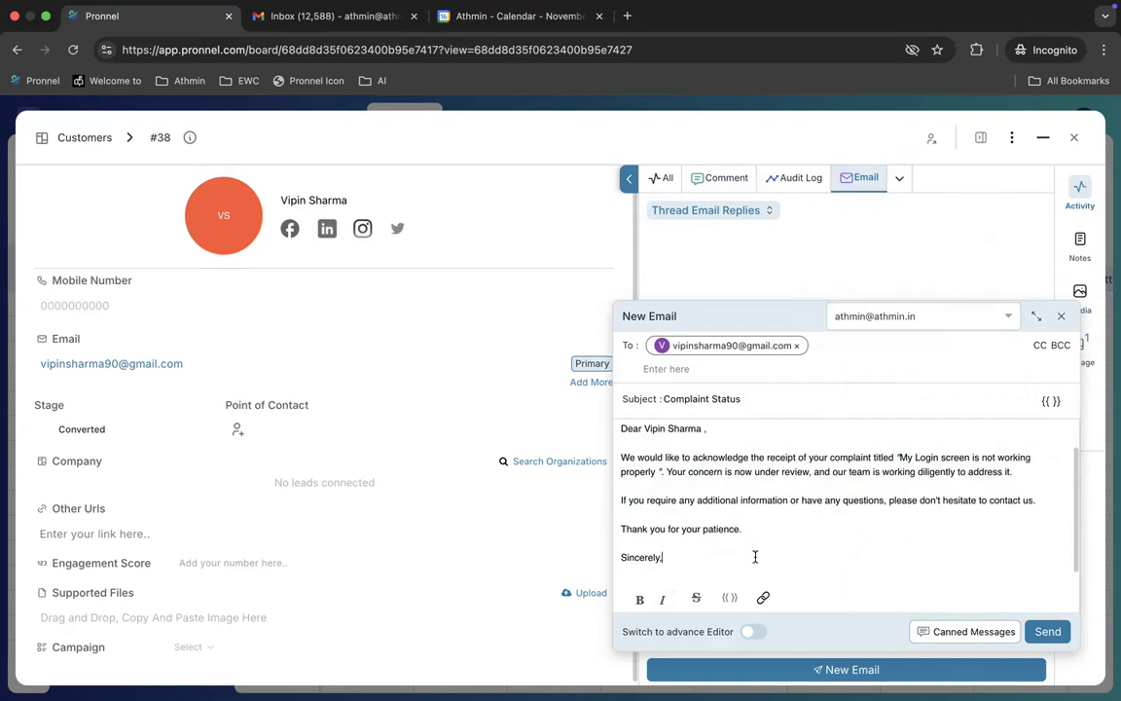
pyautogui.moveTo(755, 556); pyautogui.dragTo(579, 421)
pyautogui.press('BackSpace')
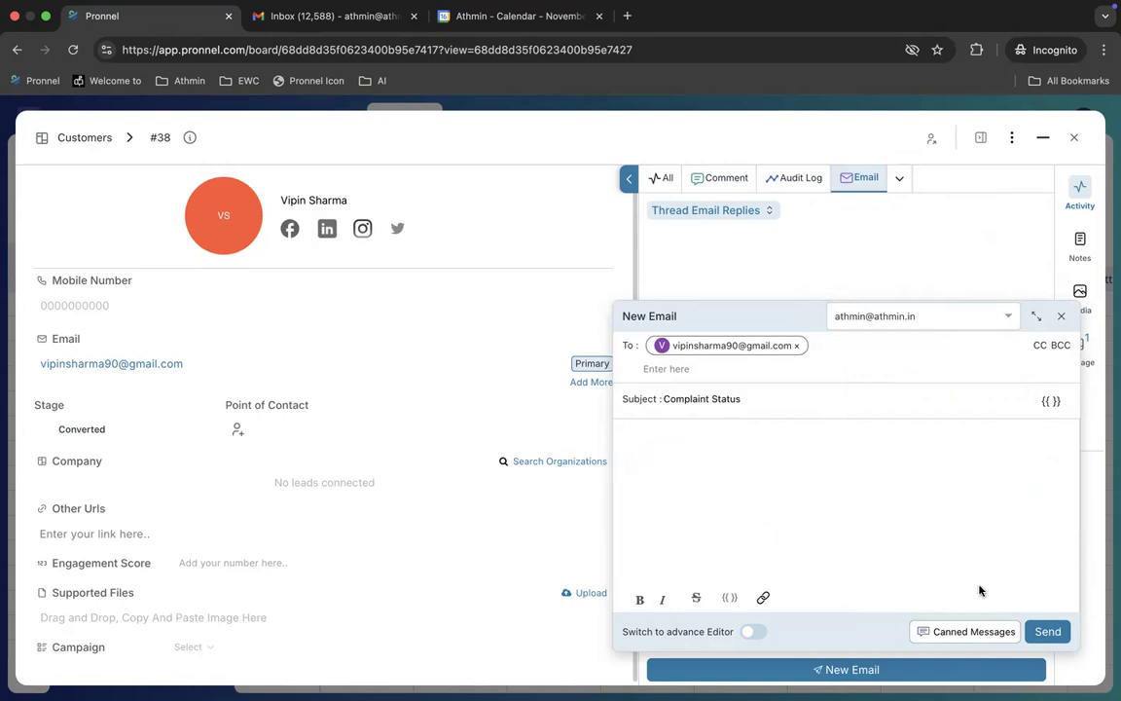
# Step: Insert the We're Here to Assist template, then clear the email body again
pyautogui.click(992, 631)
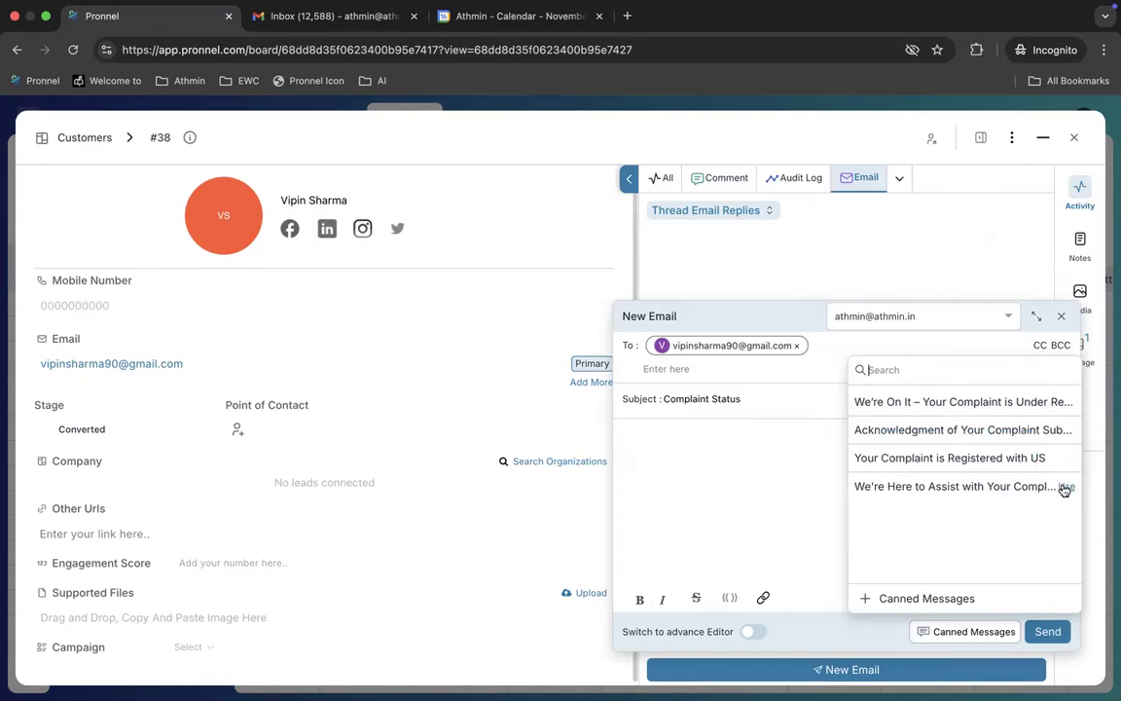
pyautogui.click(1064, 486)
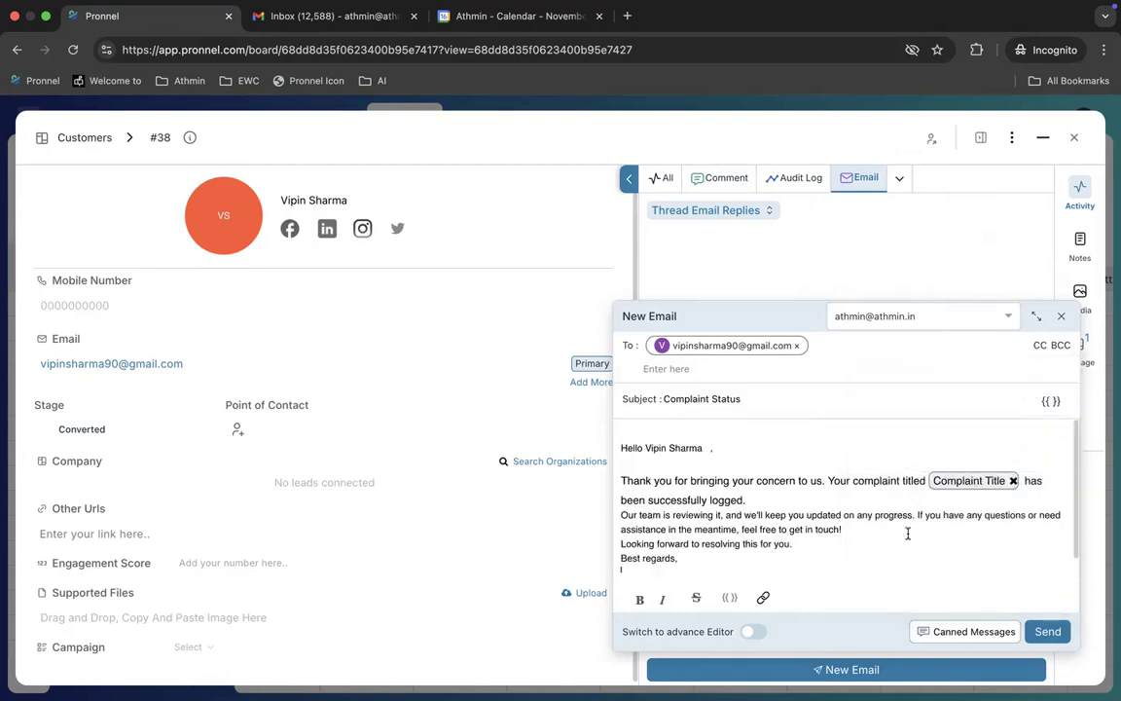
pyautogui.click(1013, 481)
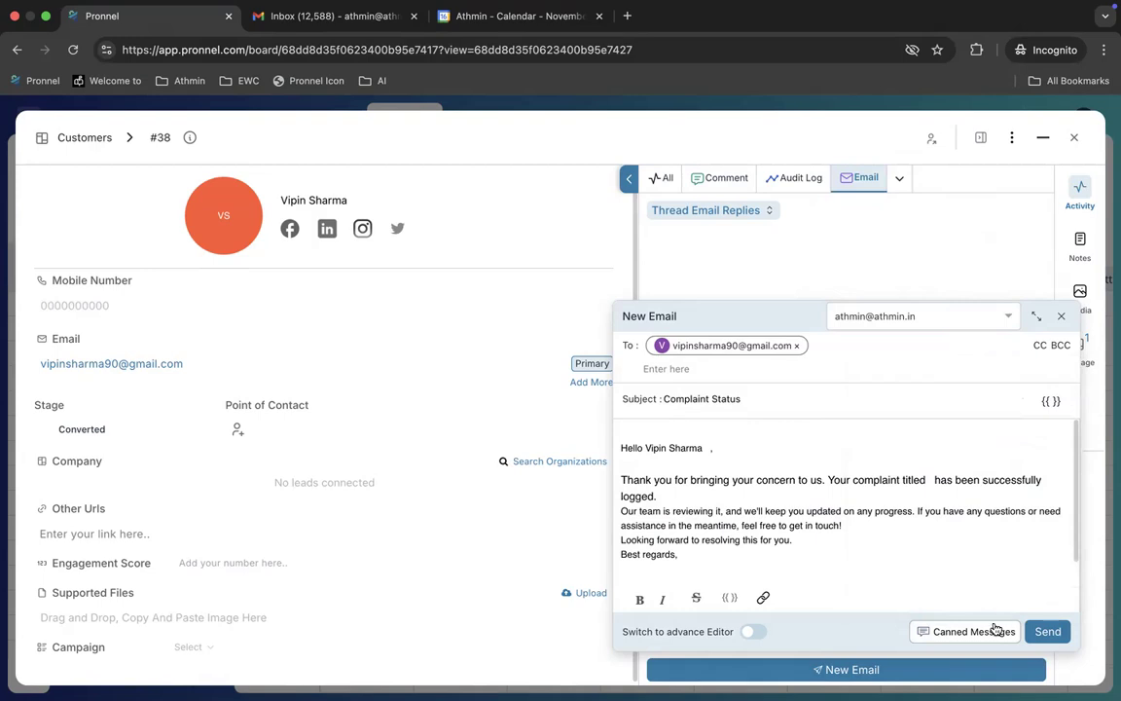
pyautogui.moveTo(763, 568); pyautogui.dragTo(590, 456)
pyautogui.press('BackSpace')
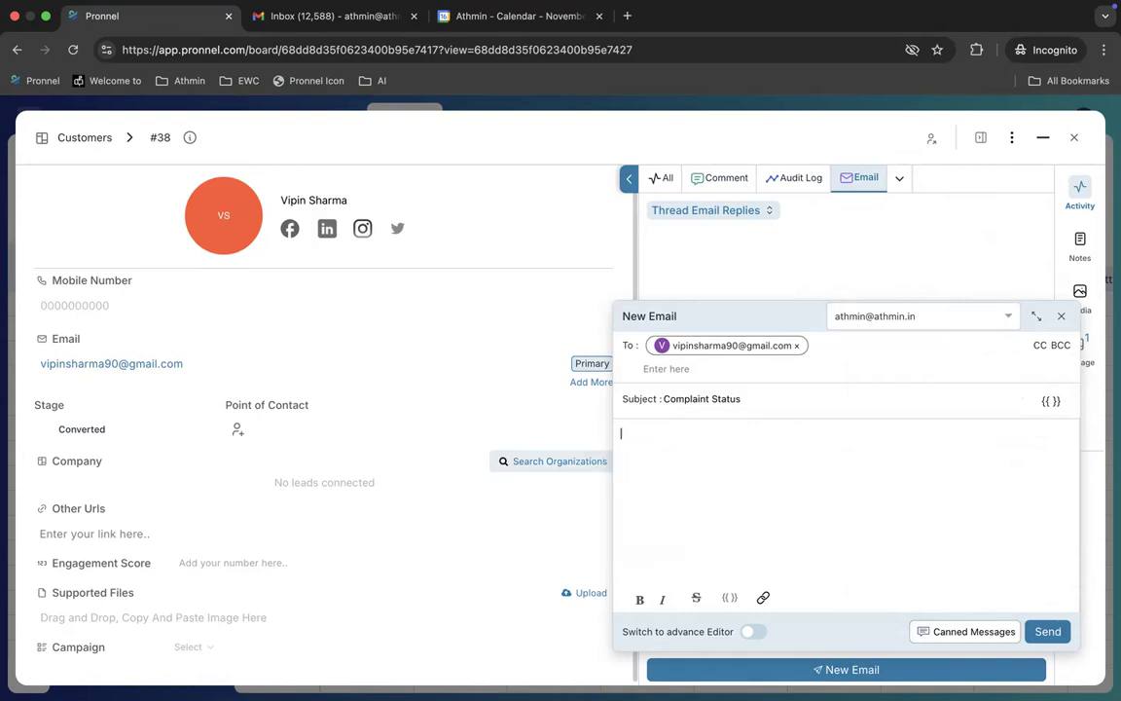
# Step: Insert another complaint reply template, tidy the greeting, and sign off with 'Athmin Team'
pyautogui.click(976, 633)
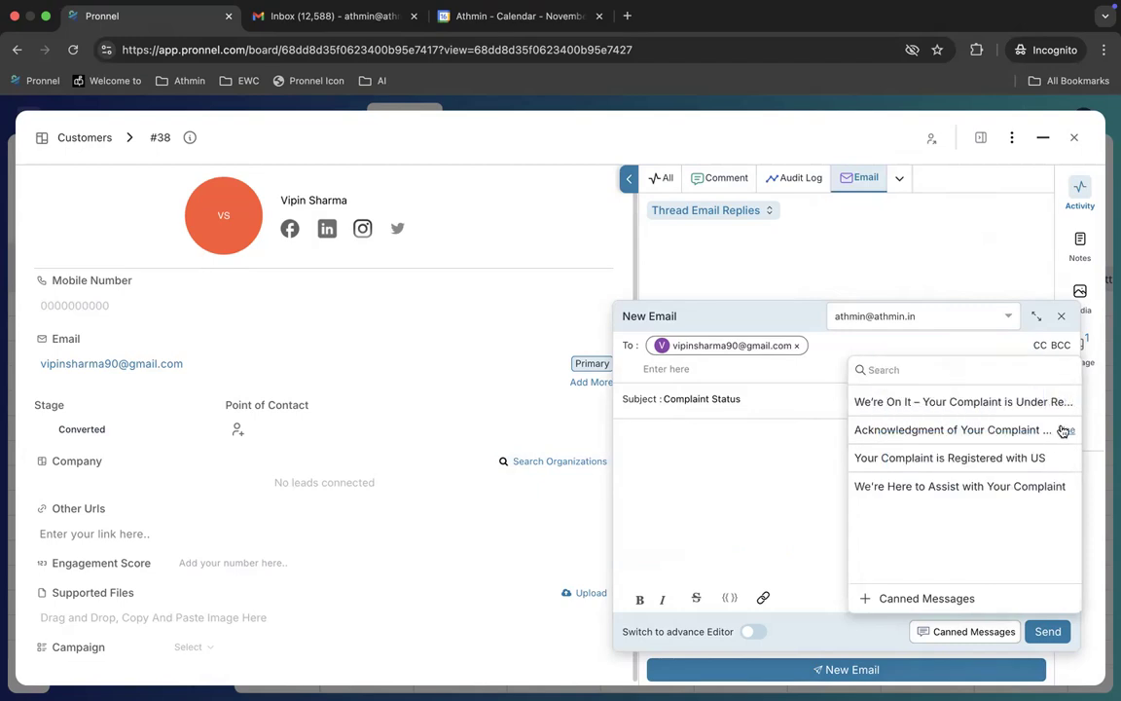
pyautogui.click(1061, 403)
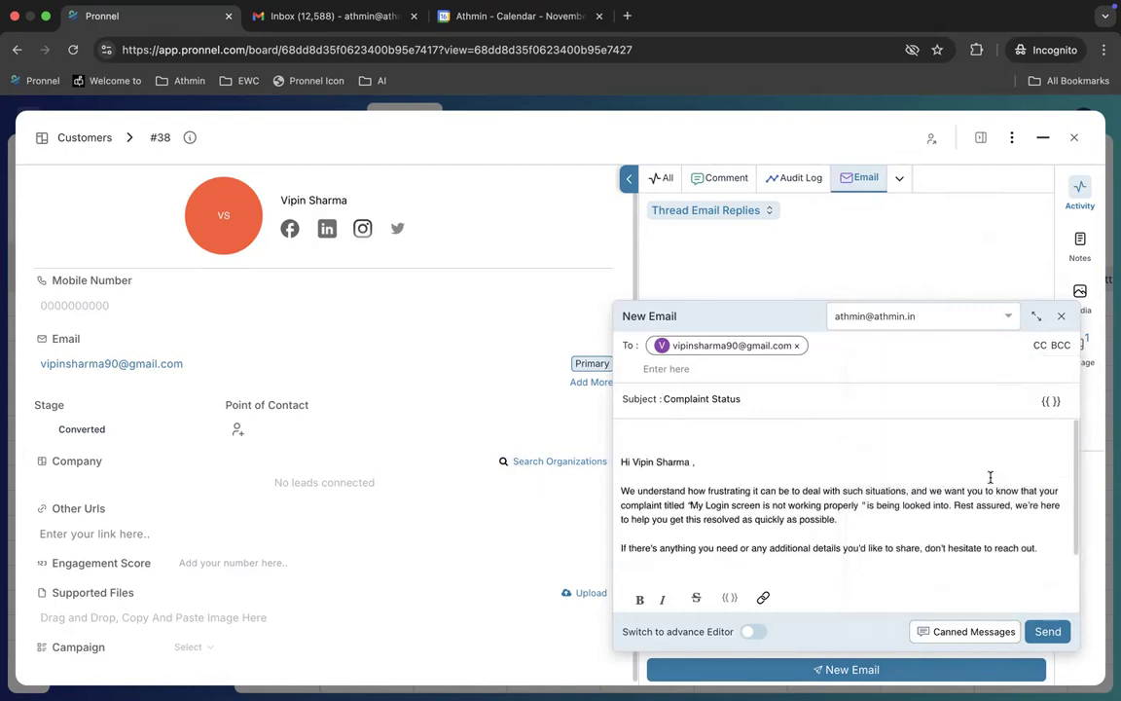
pyautogui.moveTo(689, 505); pyautogui.dragTo(858, 505)
pyautogui.moveTo(632, 462); pyautogui.dragTo(738, 461)
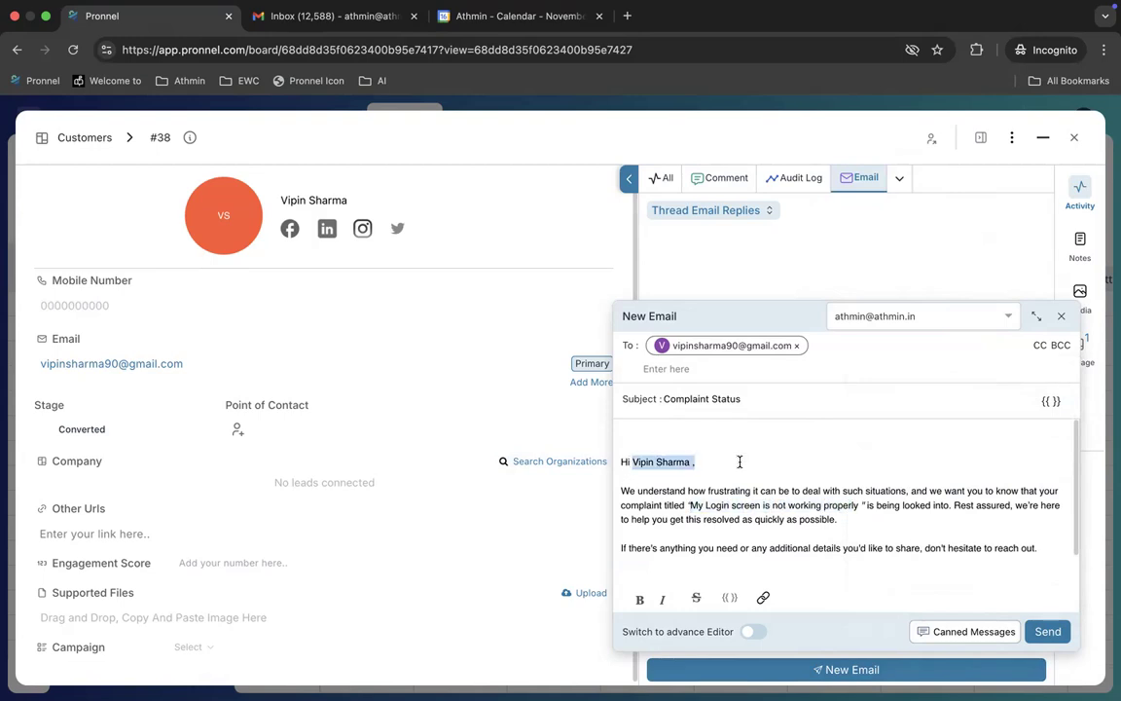
pyautogui.click(620, 463)
pyautogui.press('BackSpace')
pyautogui.press('BackSpace')
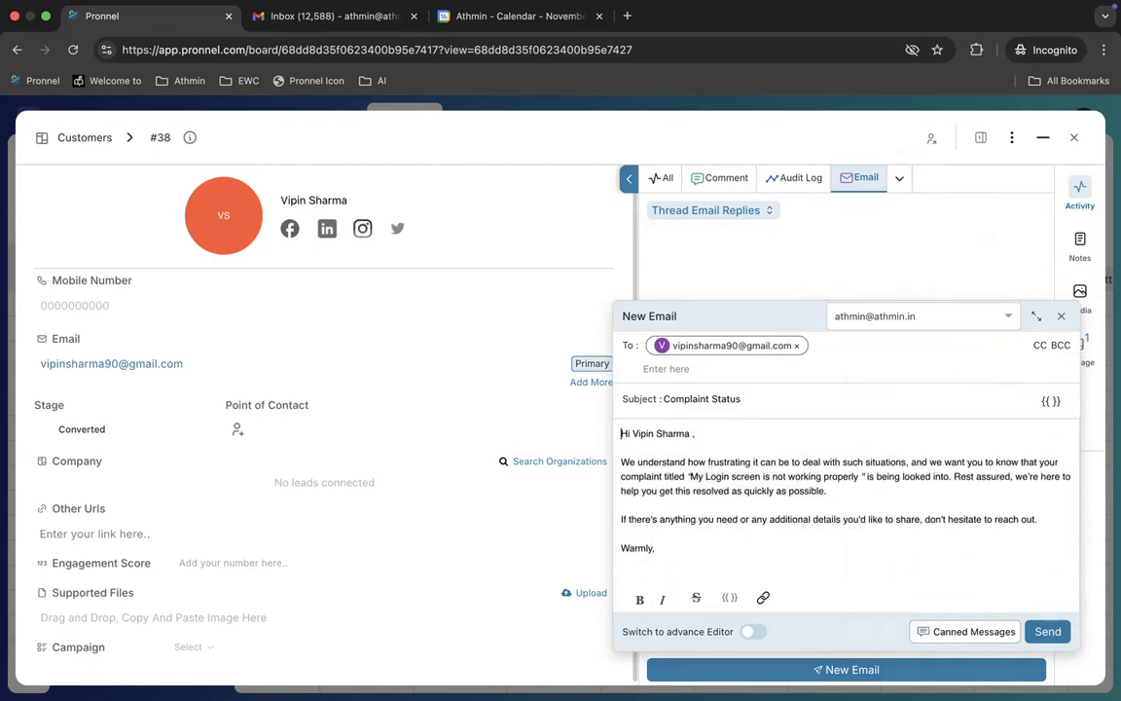
pyautogui.click(695, 555)
pyautogui.press('Return')
pyautogui.write('Athmin Team')
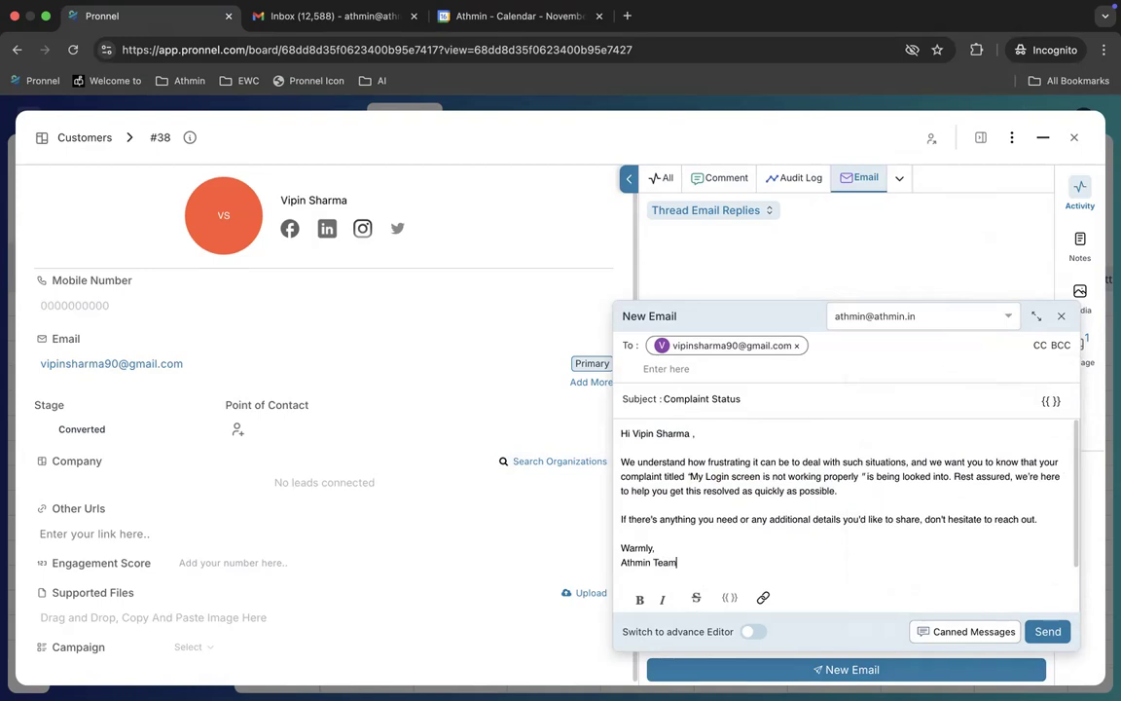
# Step: Send the Complaint Status email and bring up the customer's own Gmail inbox
pyautogui.click(1040, 631)
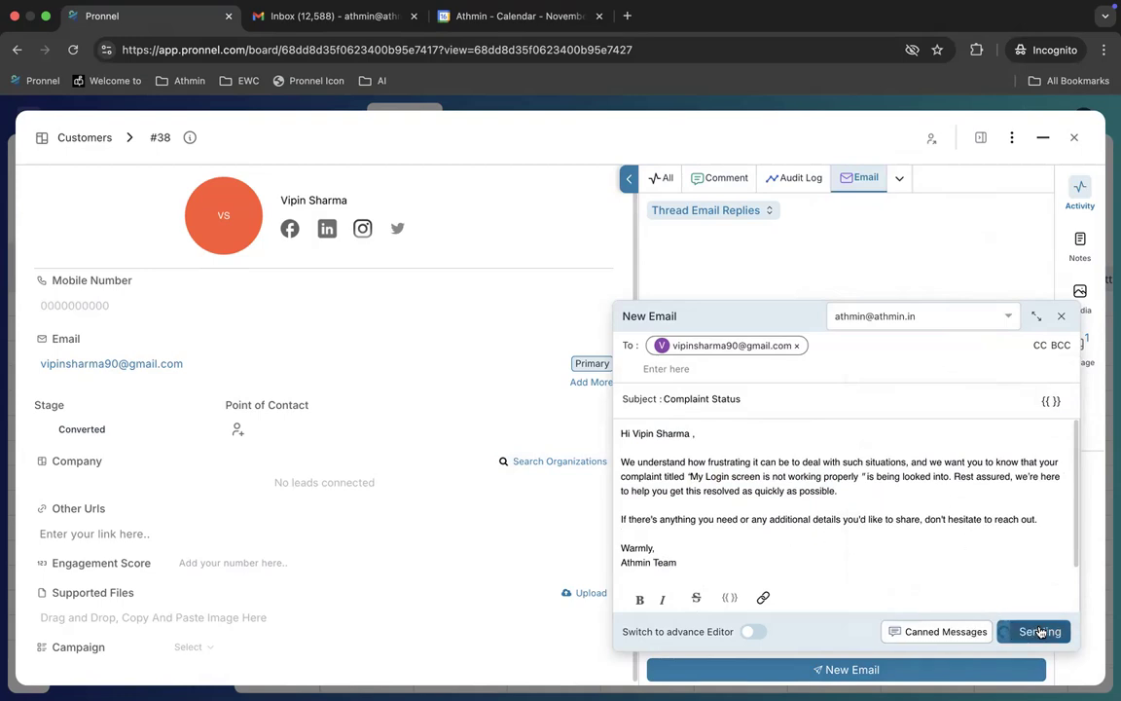
pyautogui.click(329, 21)
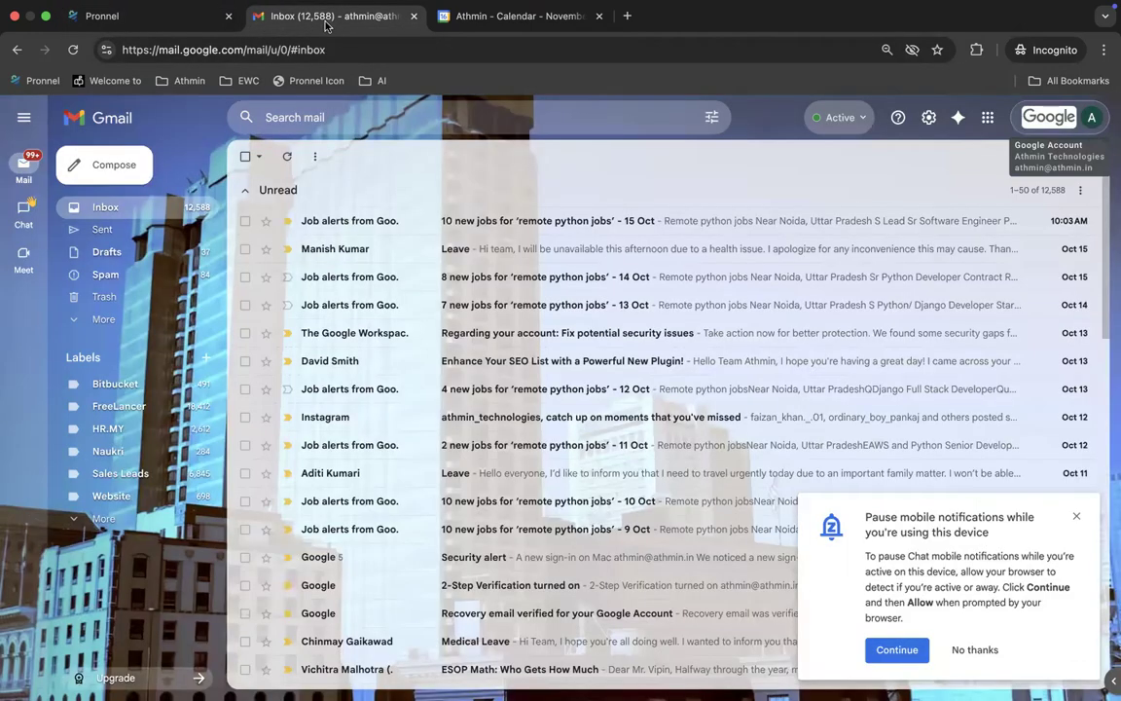
pyautogui.click(187, 20)
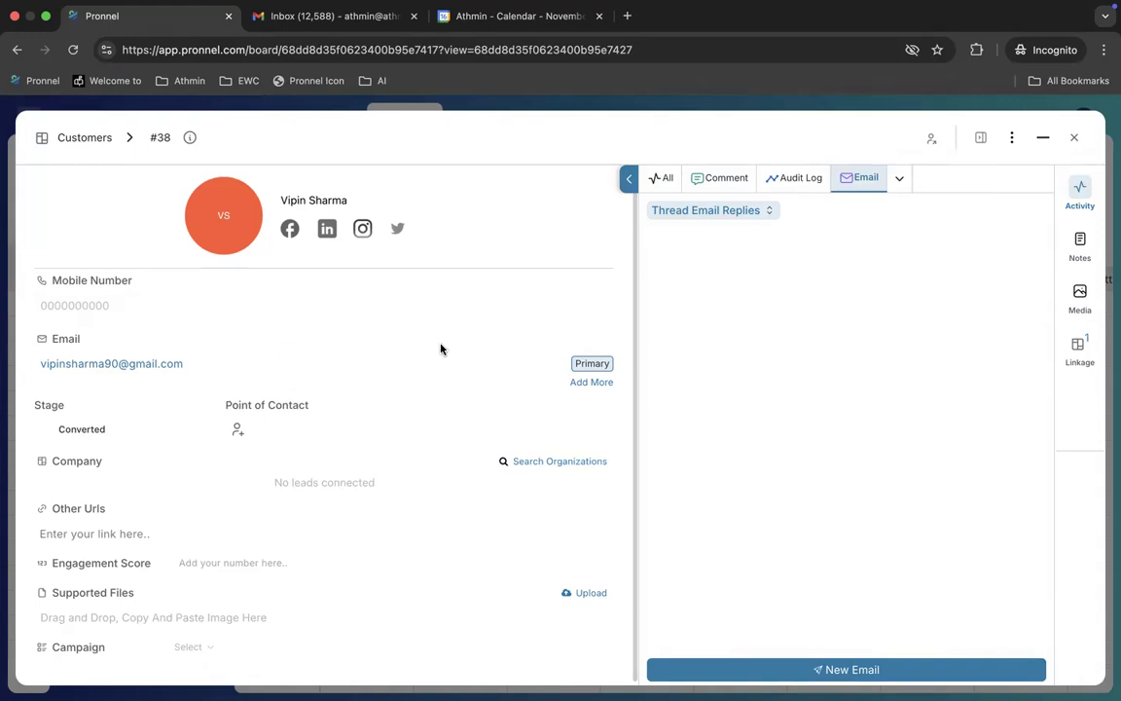
pyautogui.hotkey('ctrl', 'Right')
pyautogui.click(153, 21)
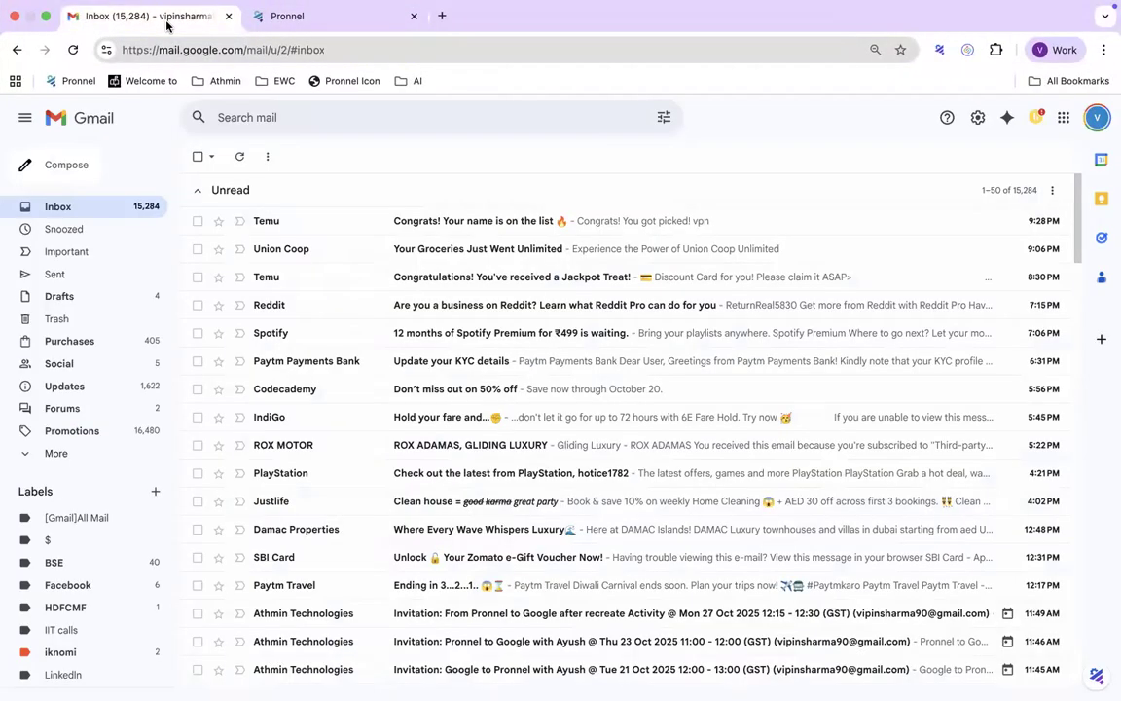
# Step: Reload the customer's Gmail, read the Complaint Status email's title and greeting, then return to Pronnel
pyautogui.click(113, 204)
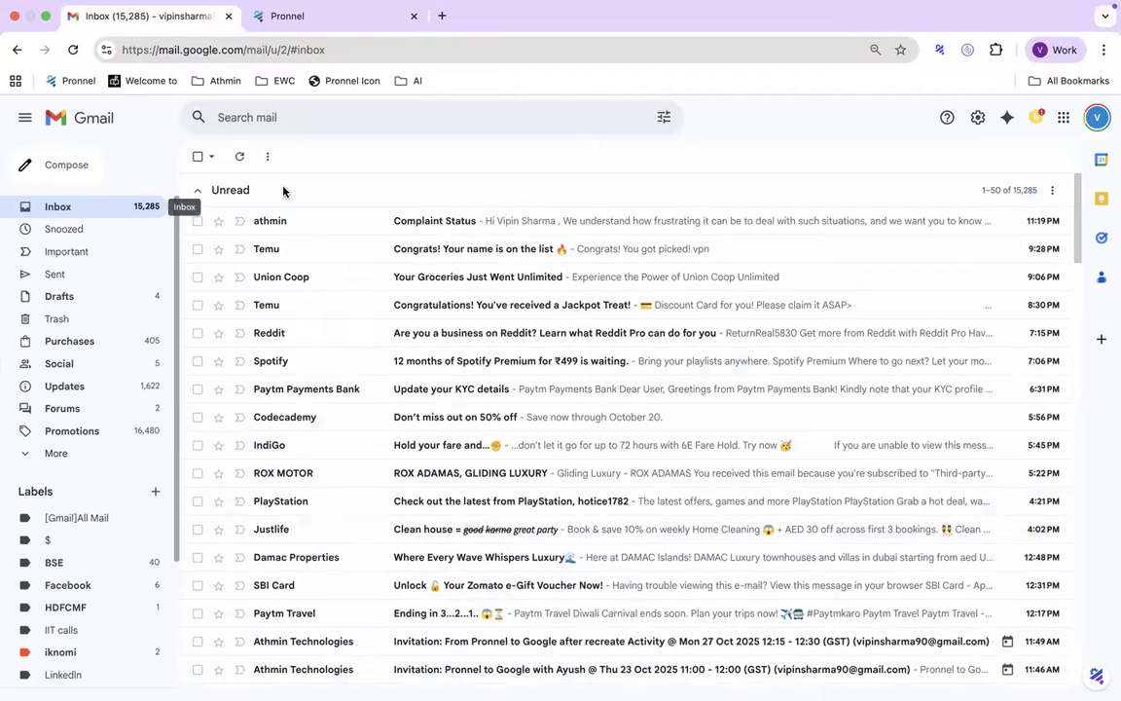
pyautogui.click(421, 223)
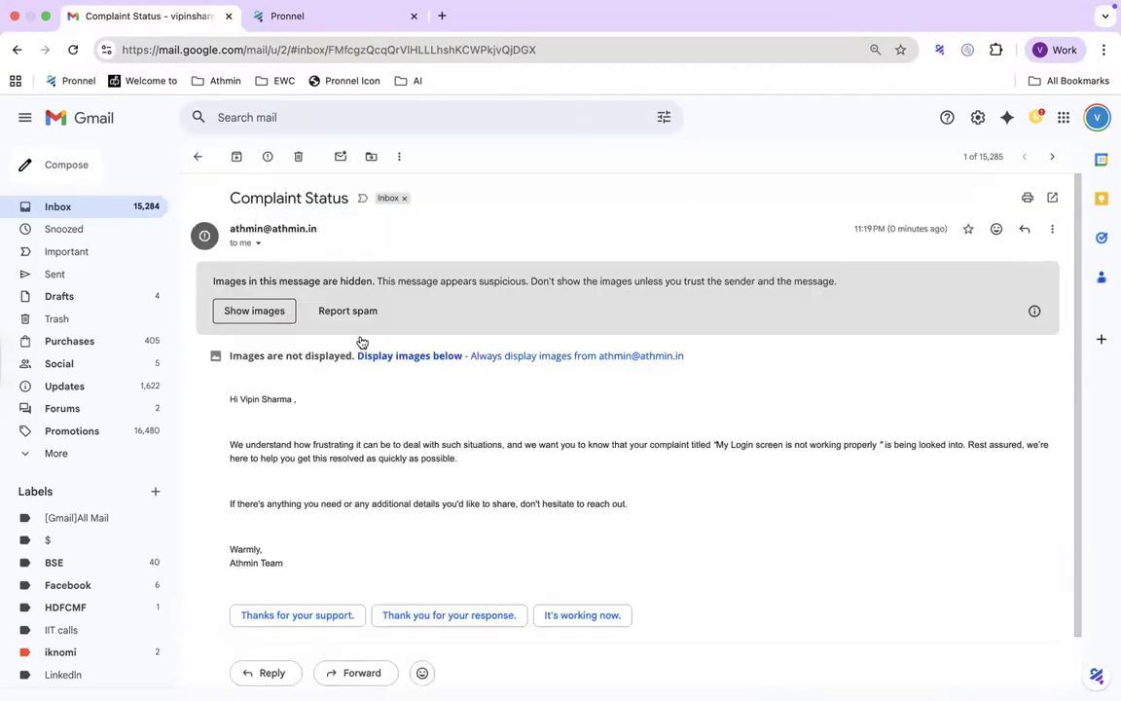
pyautogui.scroll(-1, 438, 425)
pyautogui.moveTo(227, 338); pyautogui.dragTo(362, 496)
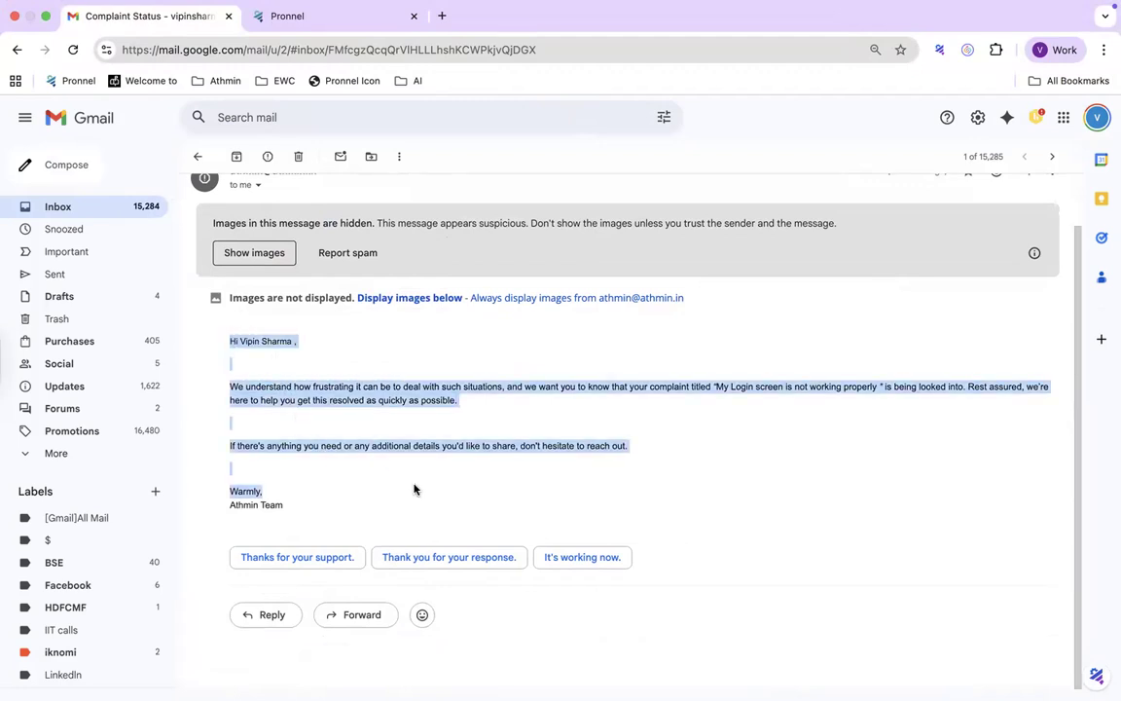
pyautogui.click(457, 486)
pyautogui.moveTo(717, 386); pyautogui.dragTo(881, 388)
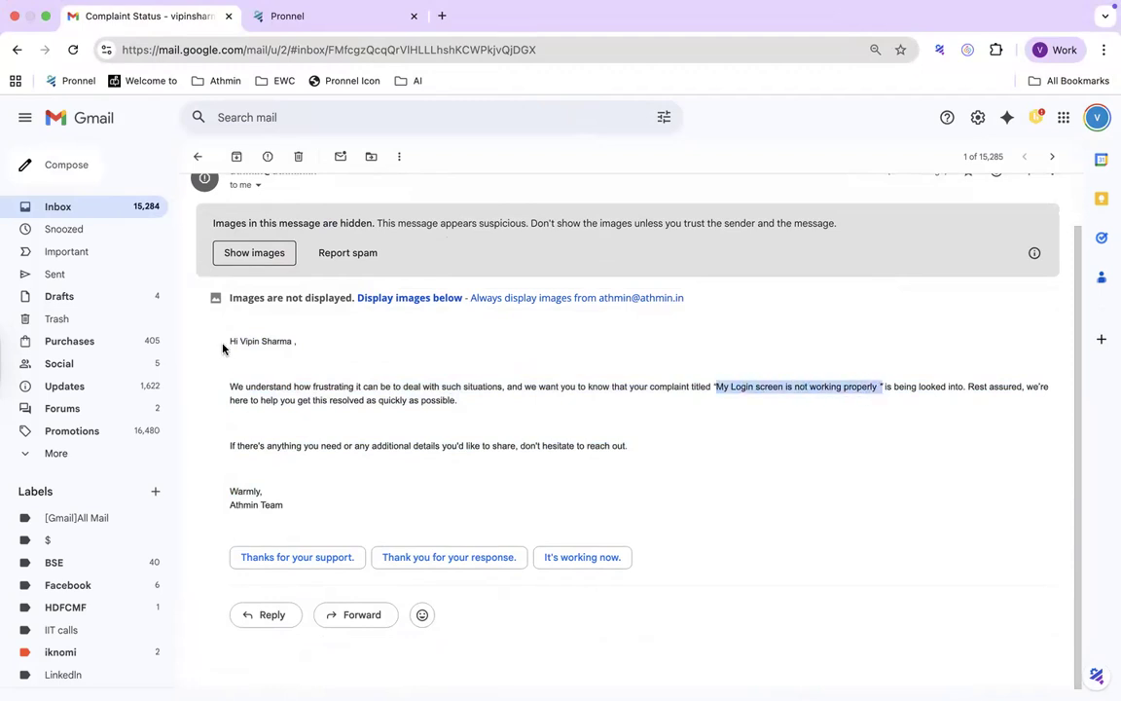
pyautogui.moveTo(239, 340); pyautogui.dragTo(317, 344)
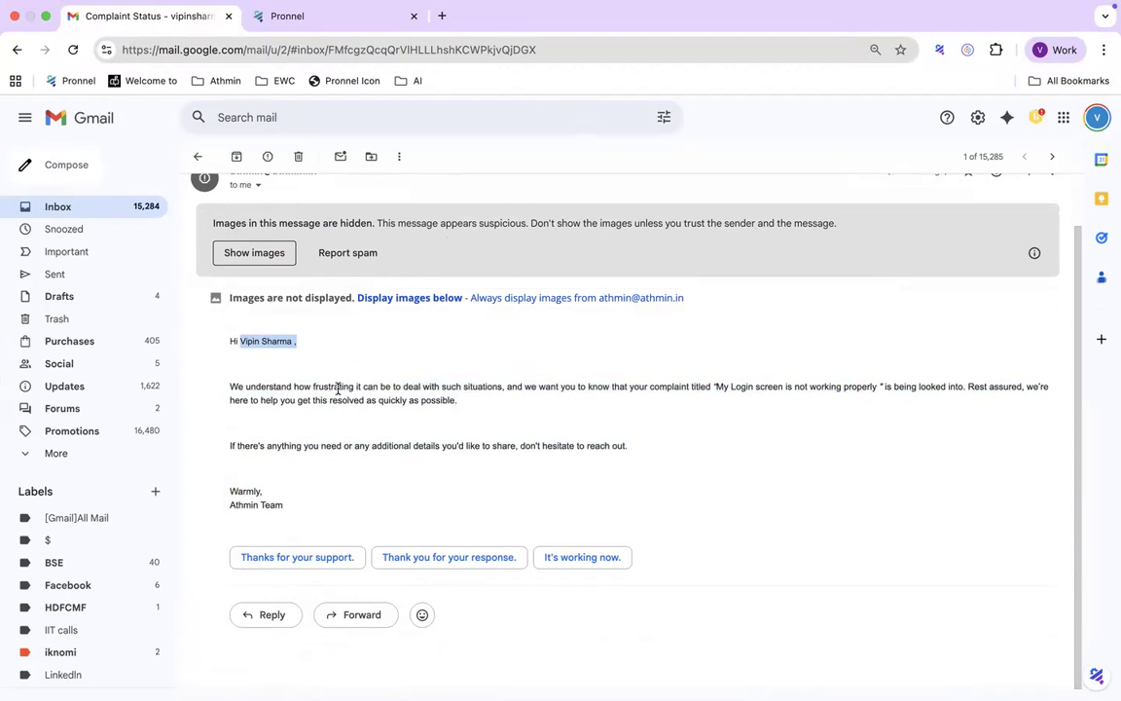
pyautogui.moveTo(318, 500); pyautogui.dragTo(224, 344)
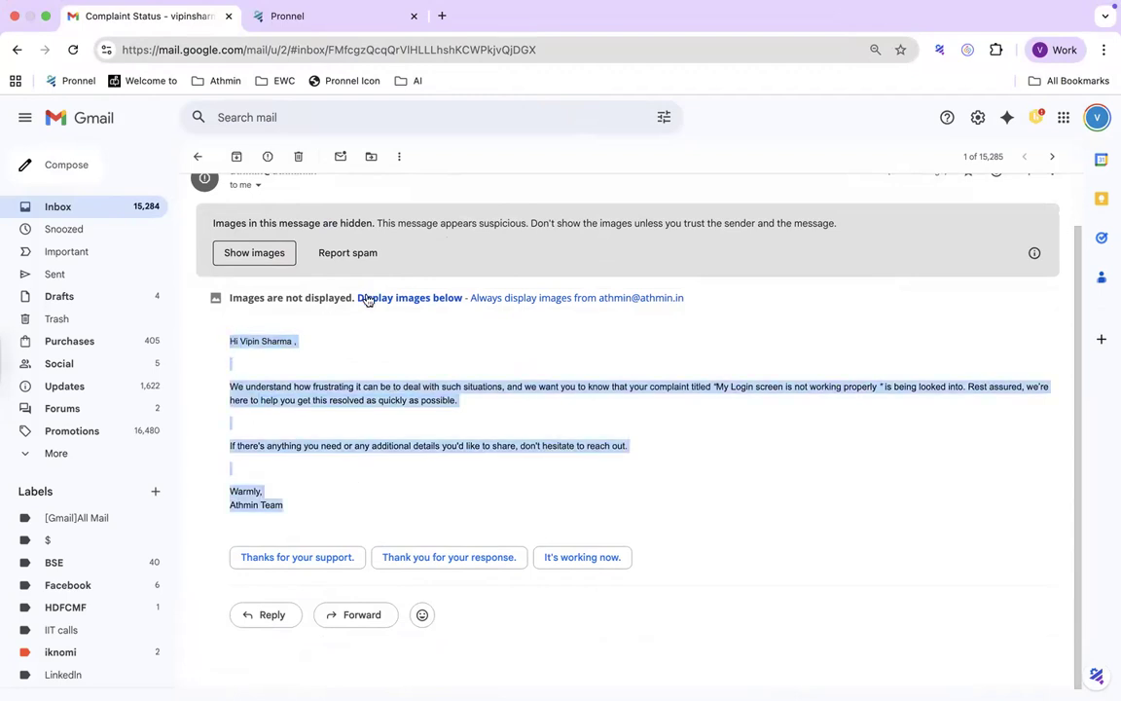
pyautogui.hotkey('ctrl', 'Left')
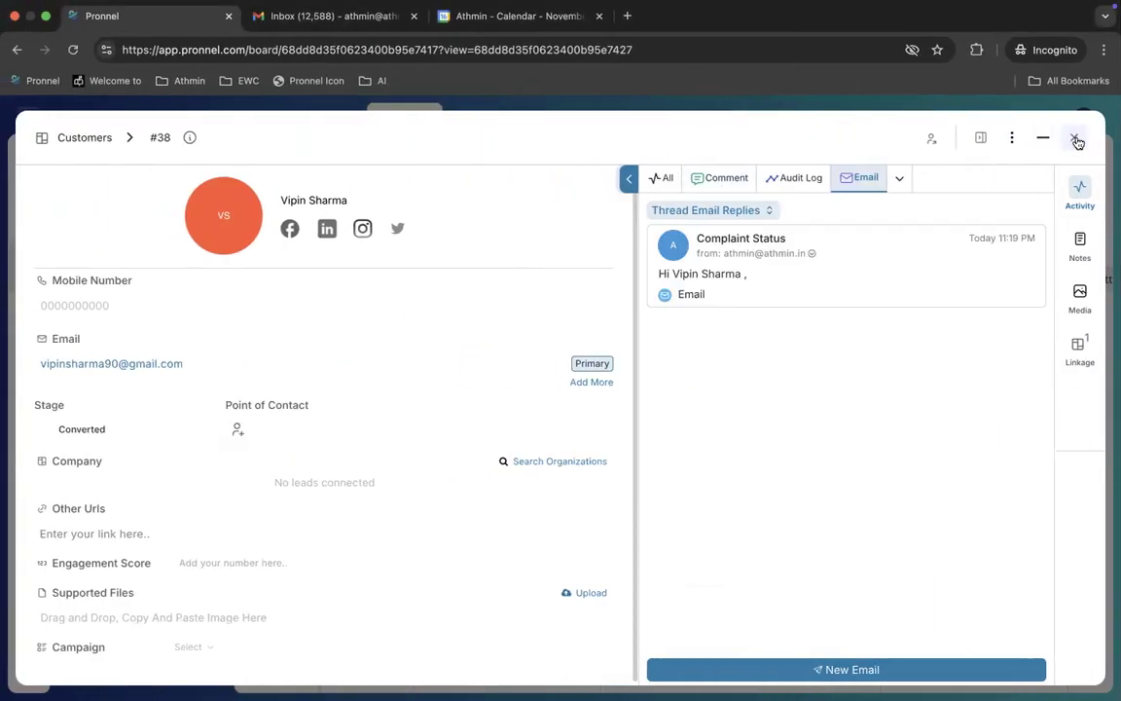
# Step: Close customer #38's record and open the Calendar from Quick Access, showing October 2025
pyautogui.click(898, 182)
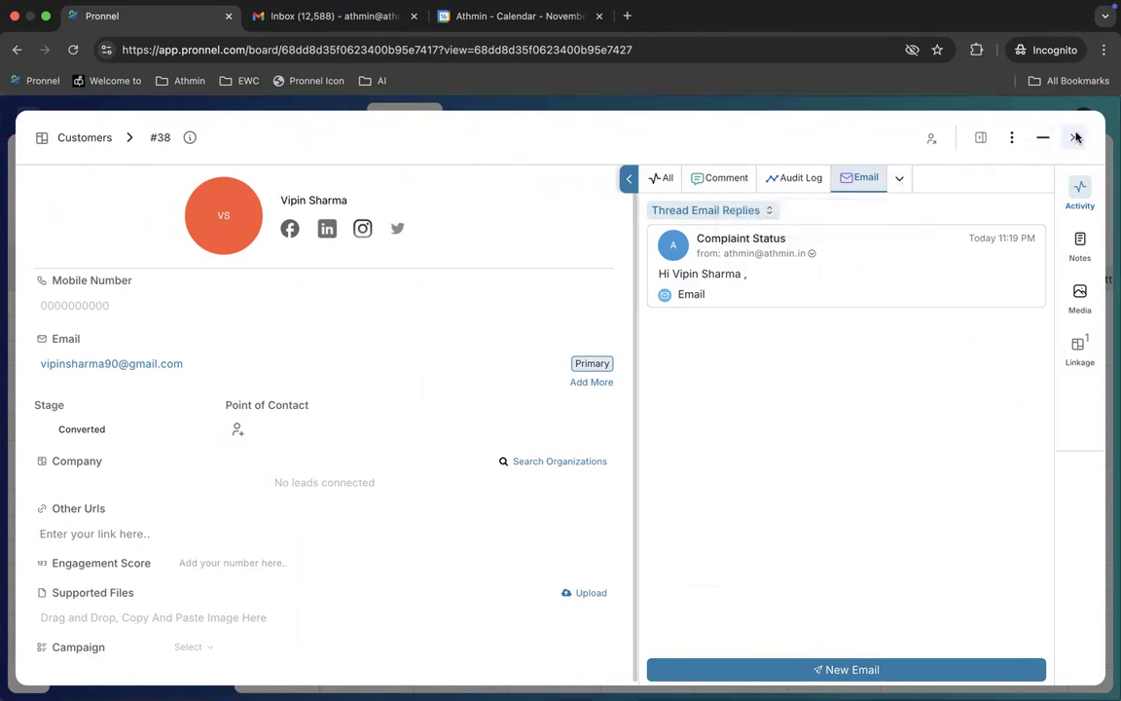
pyautogui.click(1075, 139)
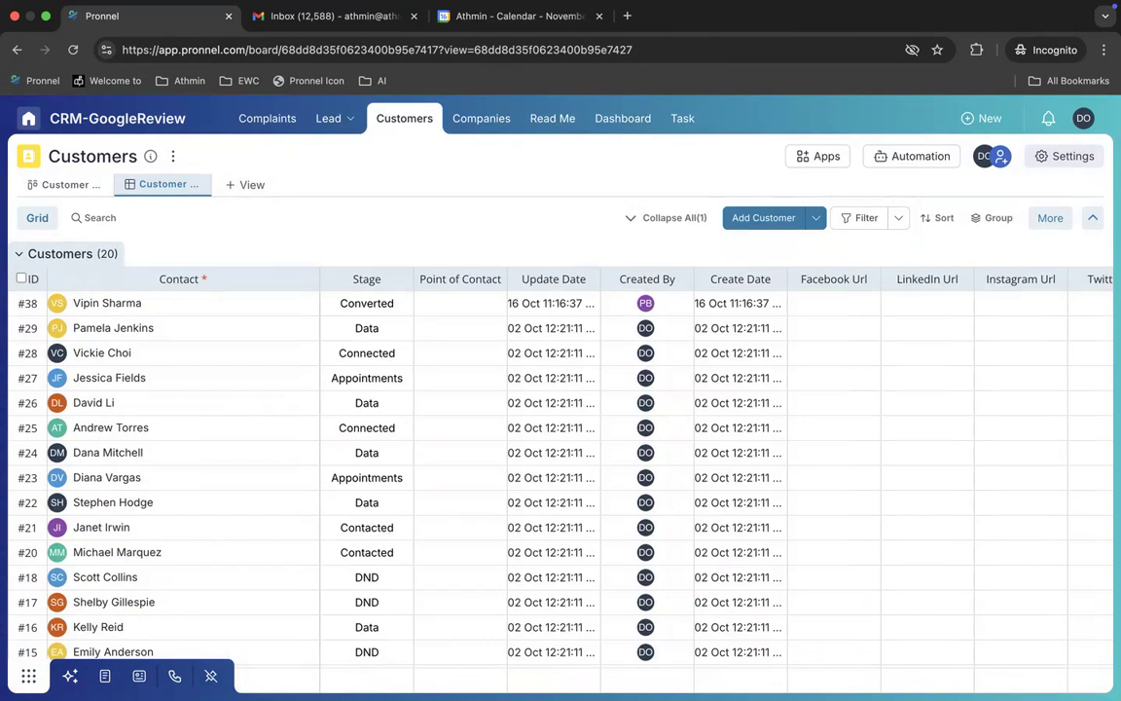
pyautogui.click(29, 675)
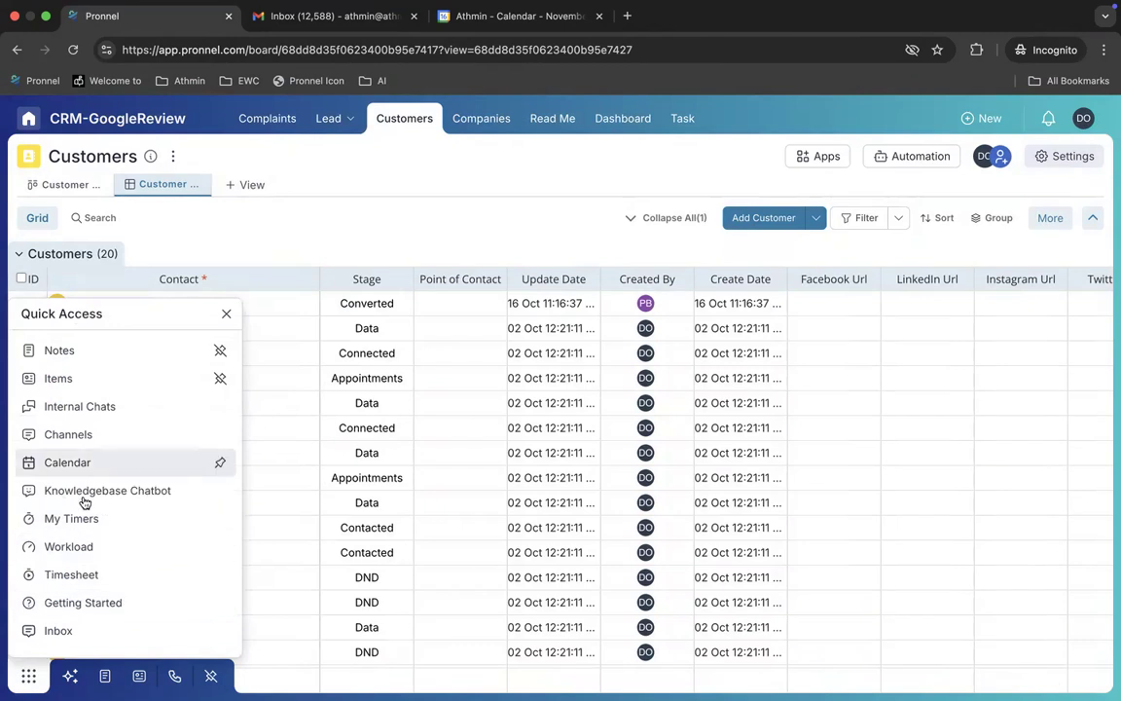
pyautogui.click(68, 463)
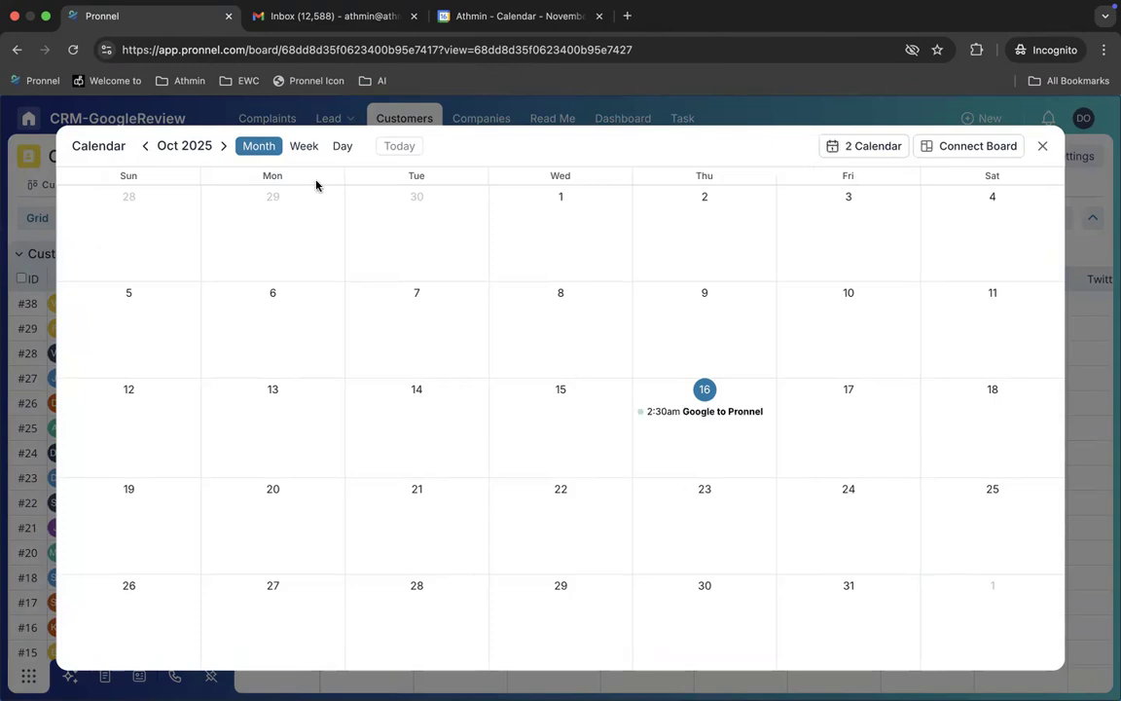
# Step: Start an event on 11 November 2025 titled 'From Pronnel to Google', reusing the title as description
pyautogui.click(221, 146)
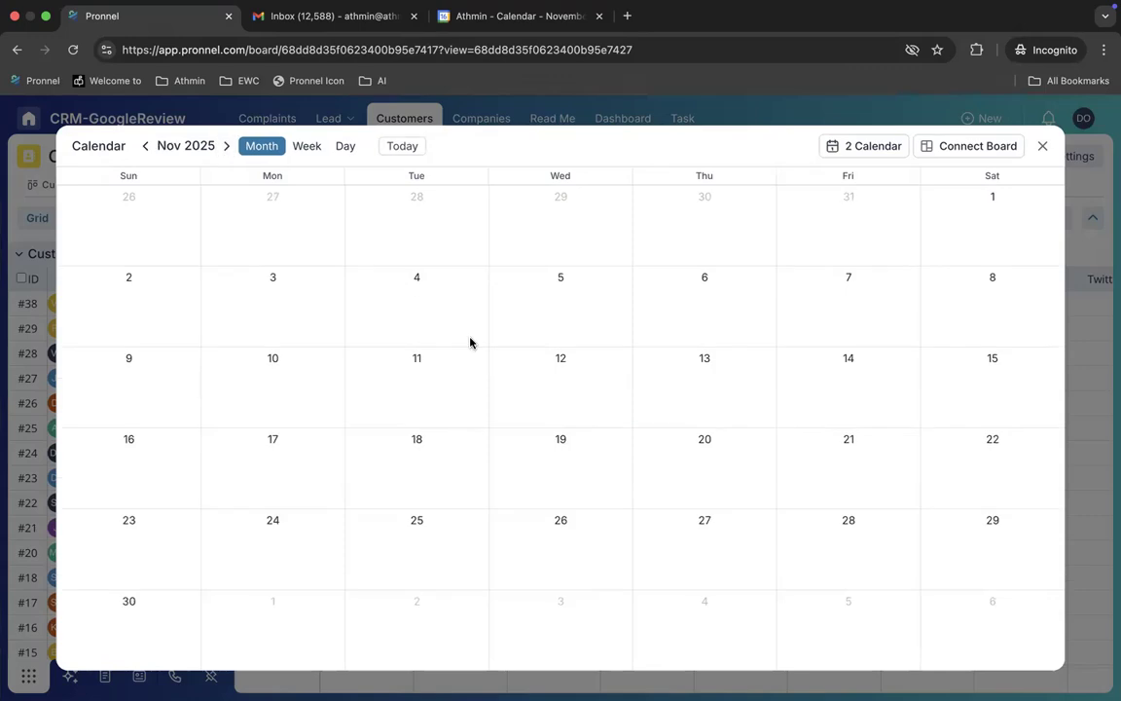
pyautogui.click(406, 387)
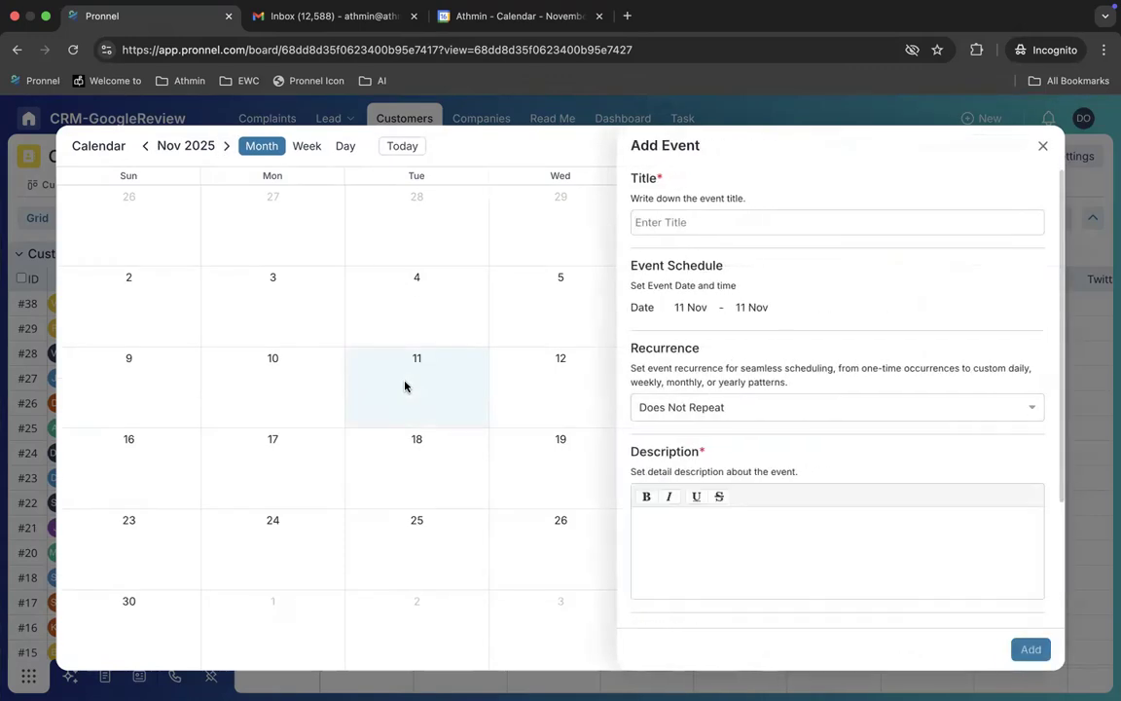
pyautogui.click(724, 221)
pyautogui.write('From PRonn')
pyautogui.press('BackSpace')
pyautogui.press('BackSpace')
pyautogui.press('BackSpace')
pyautogui.press('BackSpace')
pyautogui.write('e')
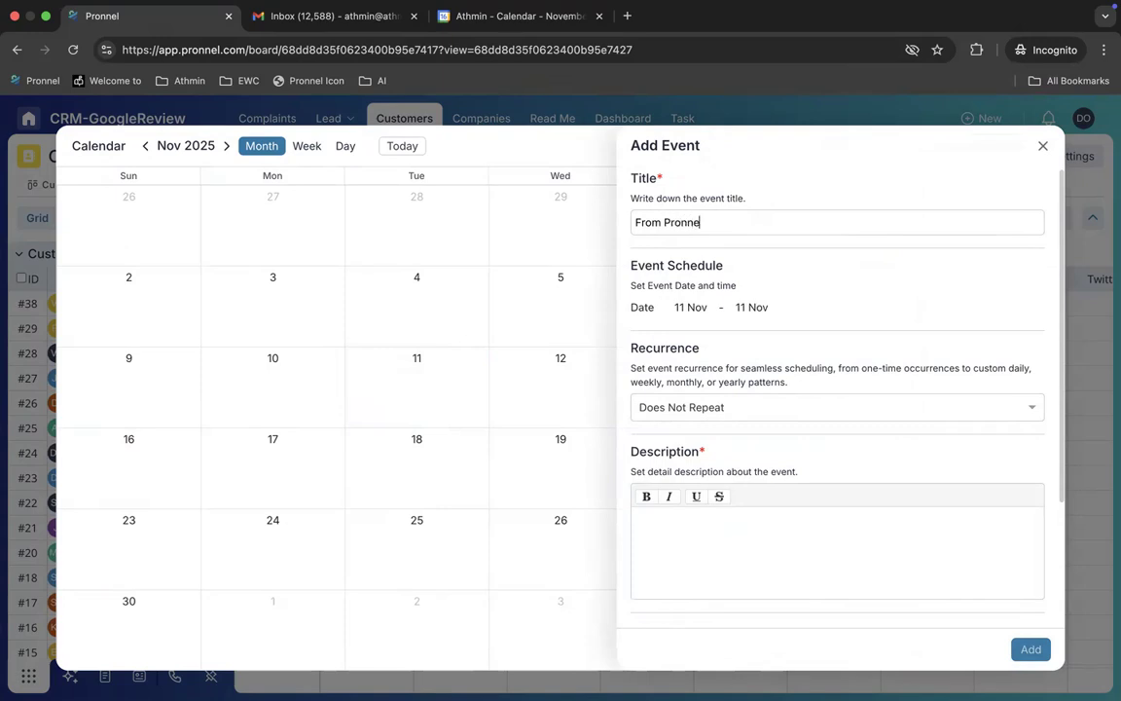
pyautogui.write('onnel to Googl')
pyautogui.tripleClick(774, 216)
pyautogui.press('super+c')
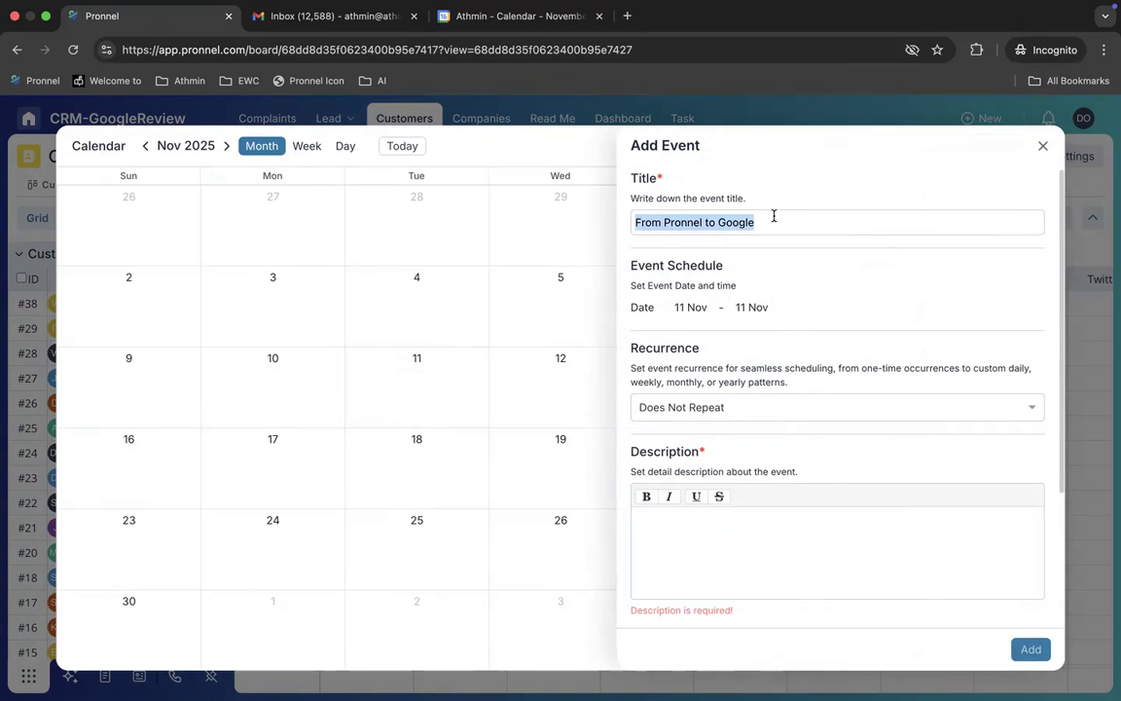
pyautogui.click(766, 550)
pyautogui.press('super+v')
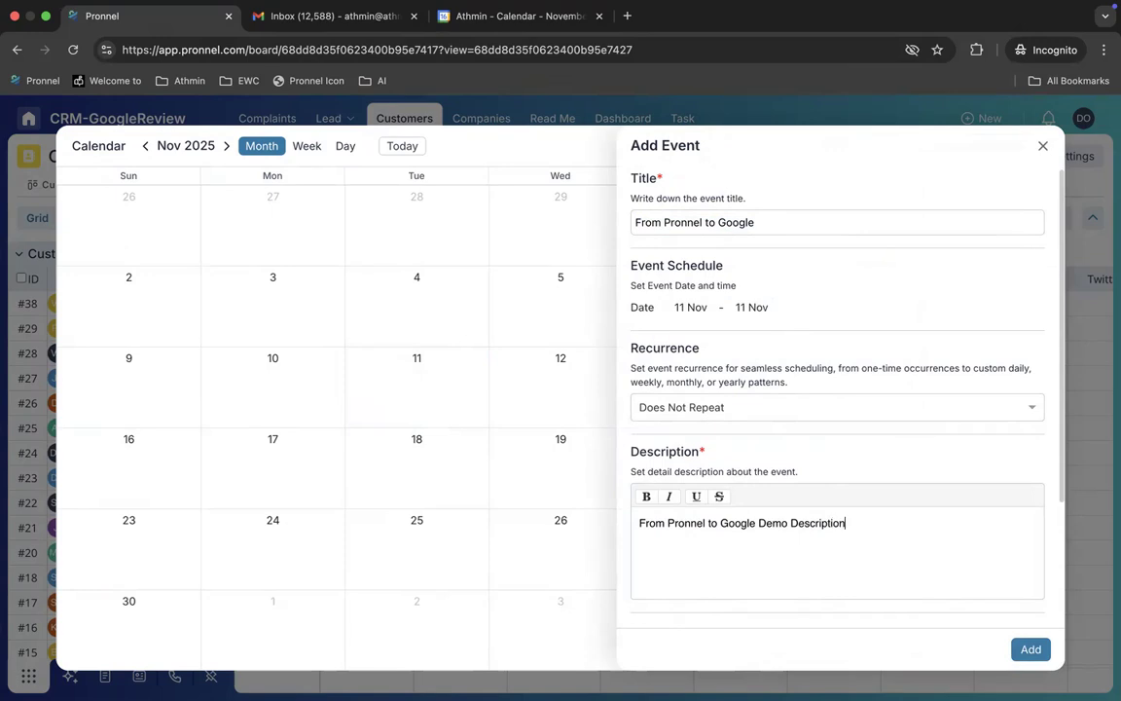
# Step: Invite the customer's e-mail address as a guest and save the event
pyautogui.scroll(-3, 812, 497)
pyautogui.click(801, 595)
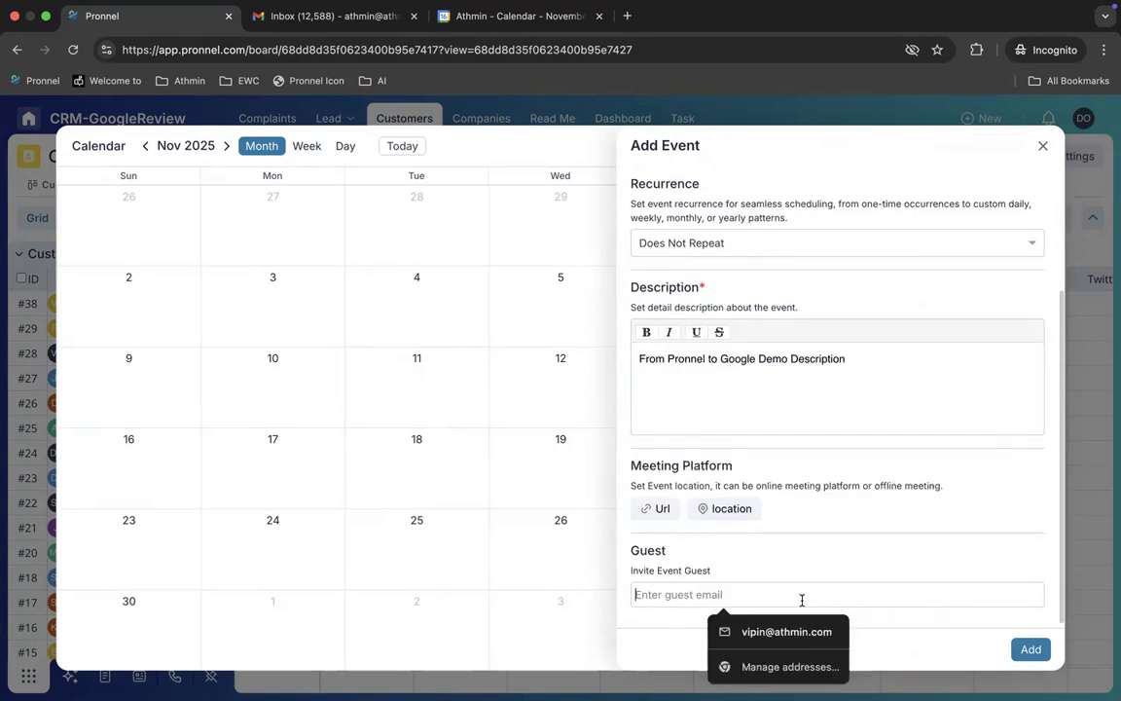
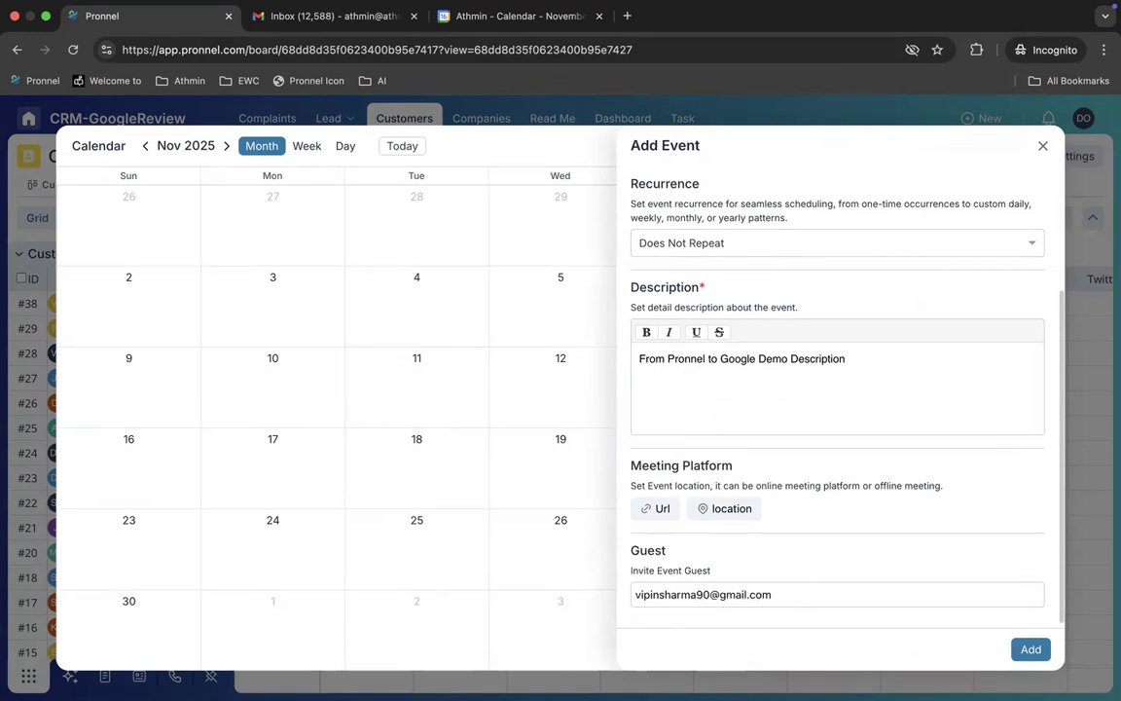
pyautogui.press('Return')
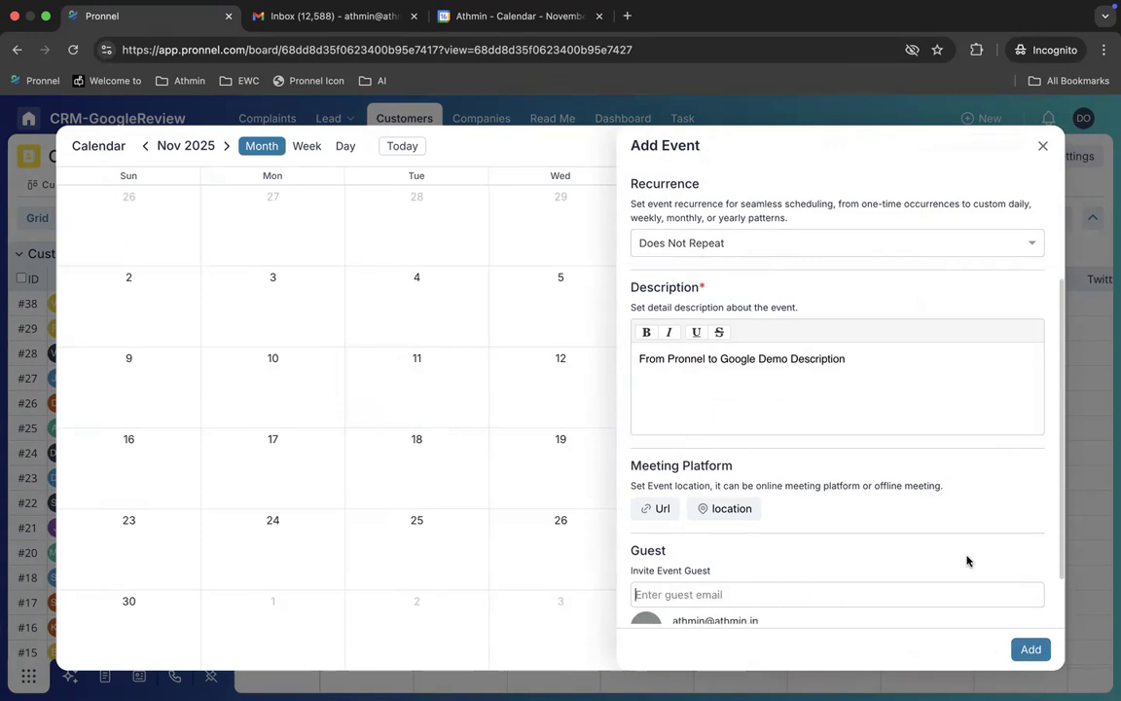
pyautogui.scroll(-2, 966, 560)
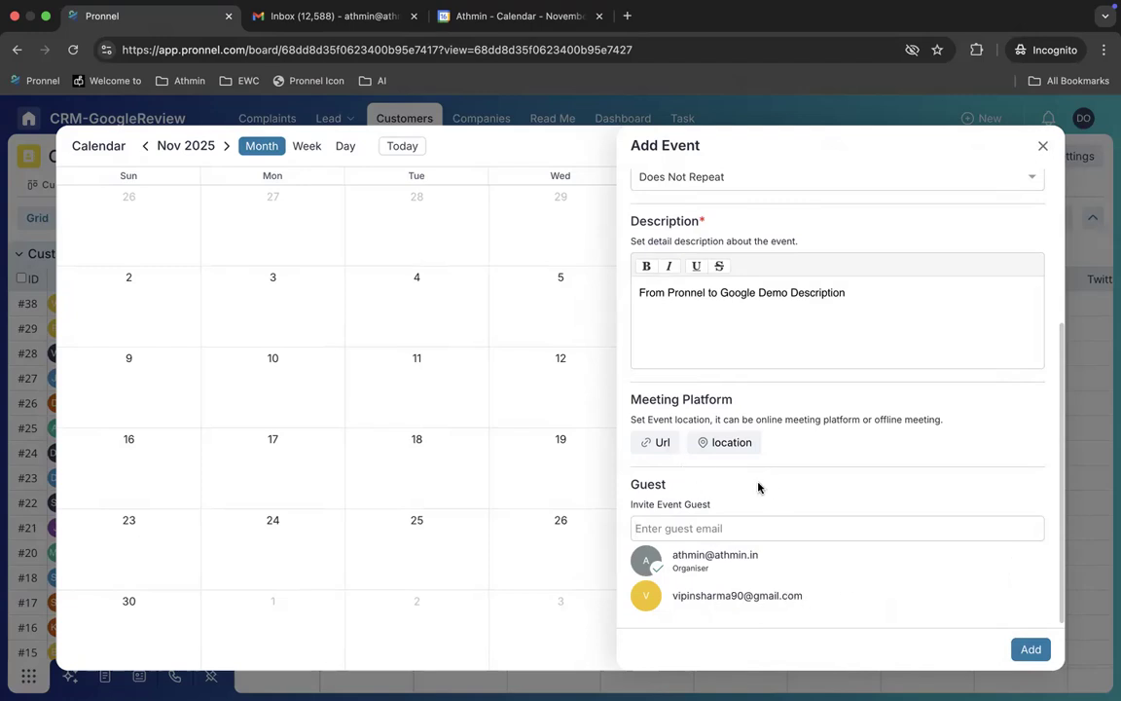
pyautogui.click(1029, 650)
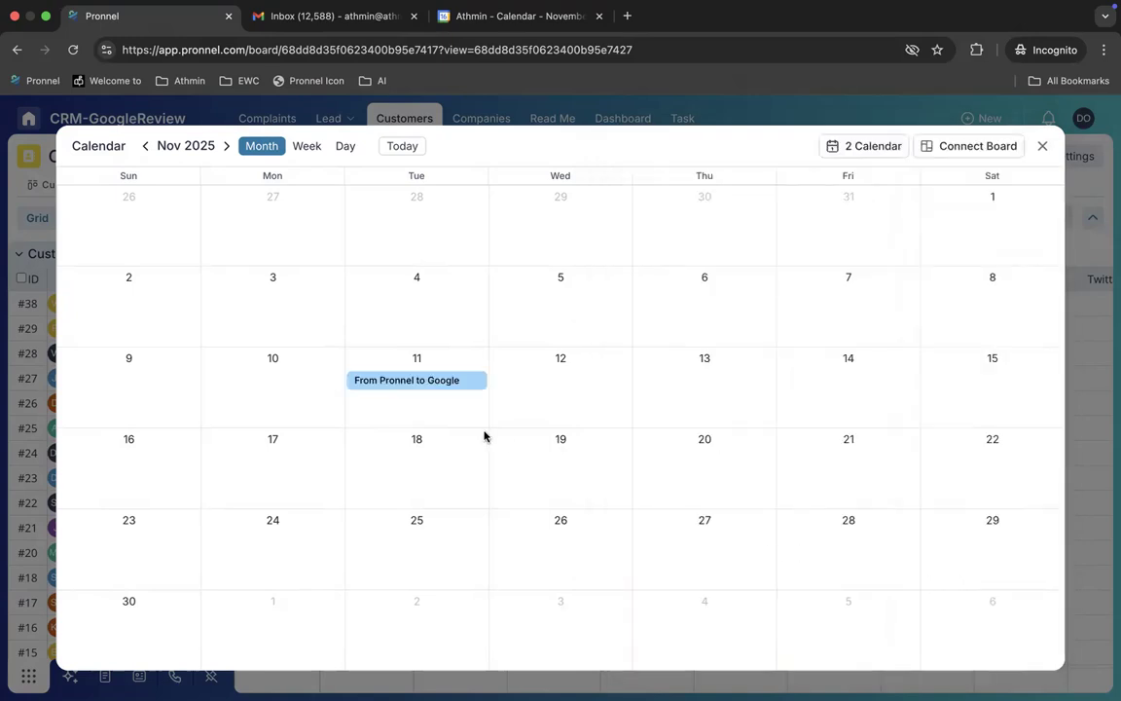
# Step: Verify the 11 November event in Google Calendar, then start a Pronnel event on 12 November
pyautogui.click(495, 21)
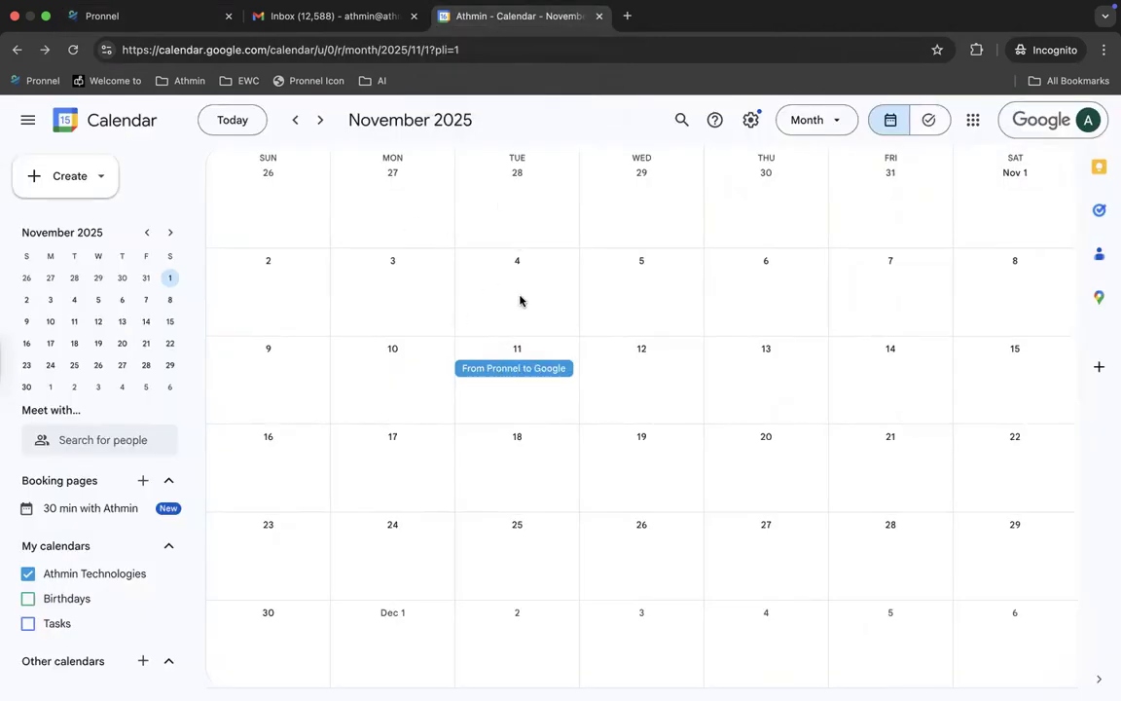
pyautogui.click(162, 25)
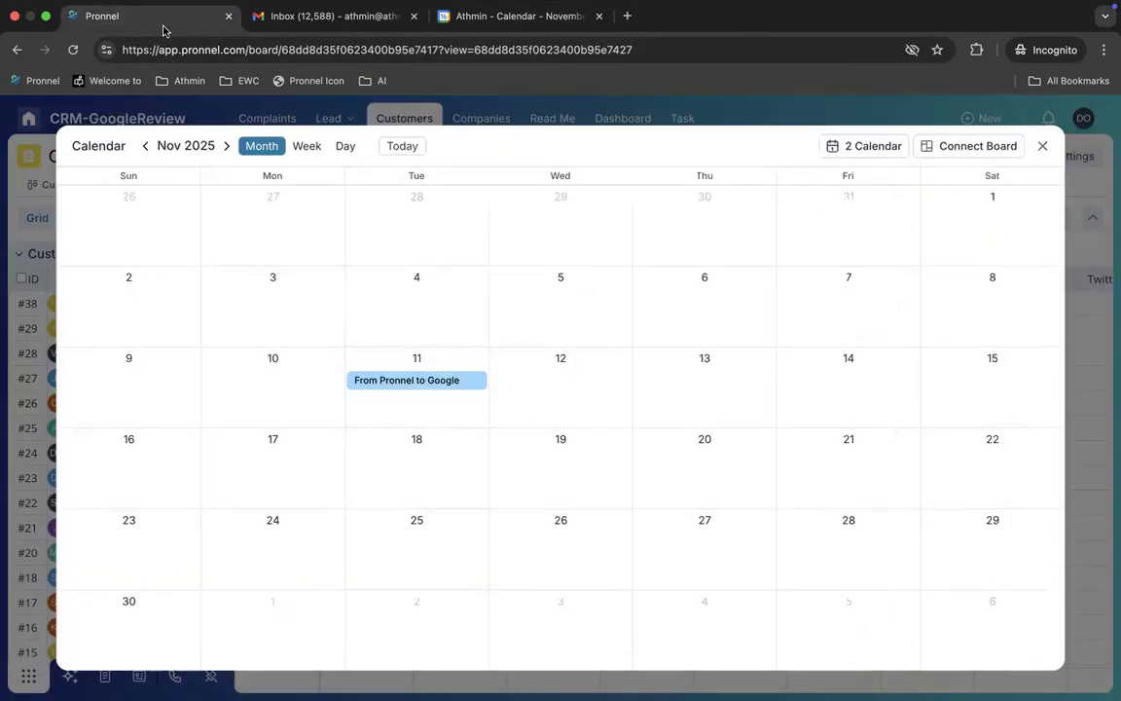
pyautogui.click(568, 395)
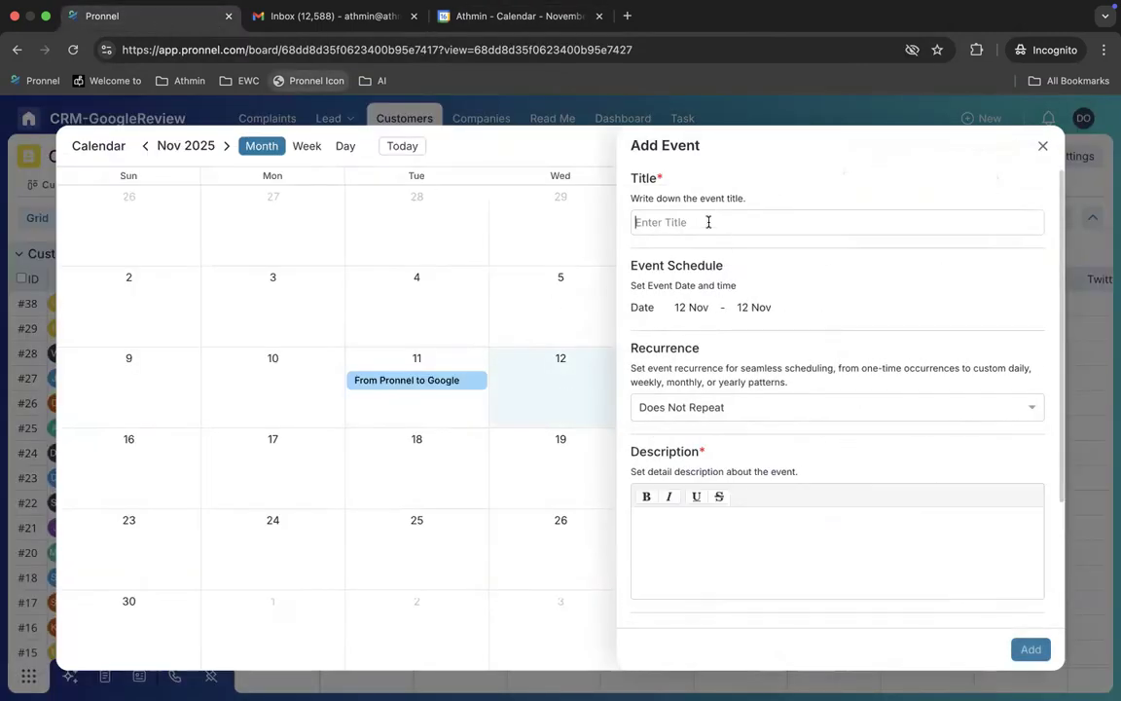
# Step: Title the event 'From Pronnel to Google 2nd' and use the title plus 'Demo' as description
pyautogui.write('From ')
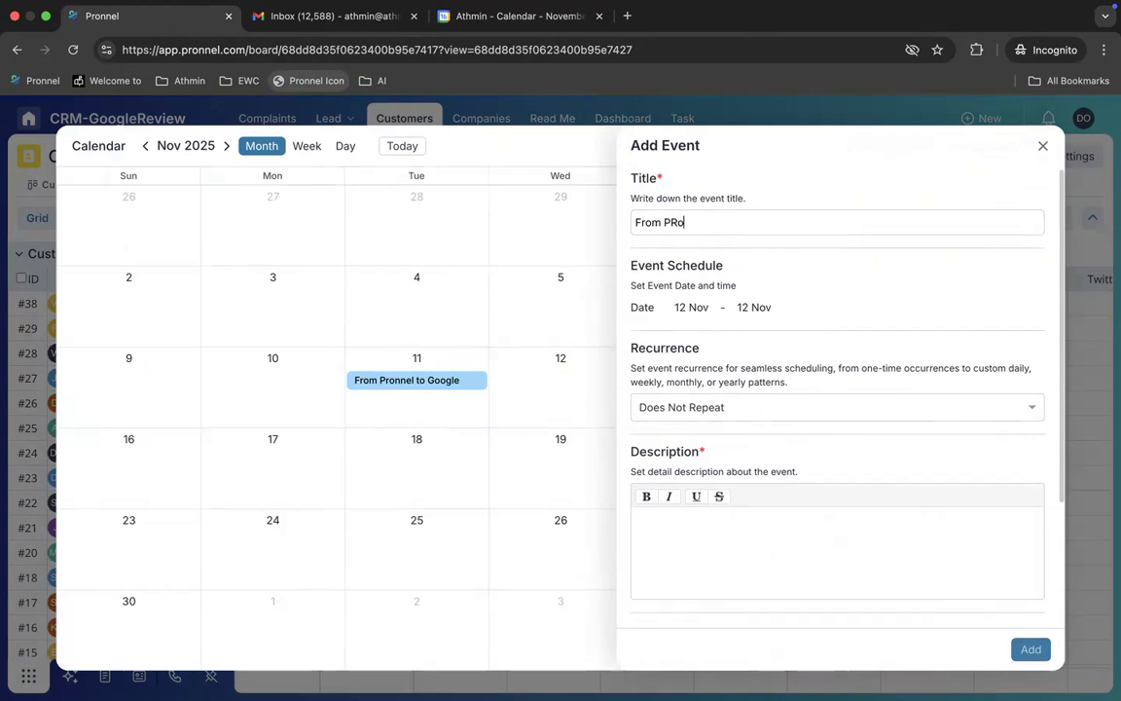
pyautogui.write('PR')
pyautogui.press('BackSpace')
pyautogui.write('eo')
pyautogui.write('nne')
pyautogui.write('l')
pyautogui.write(' to Google 2nd')
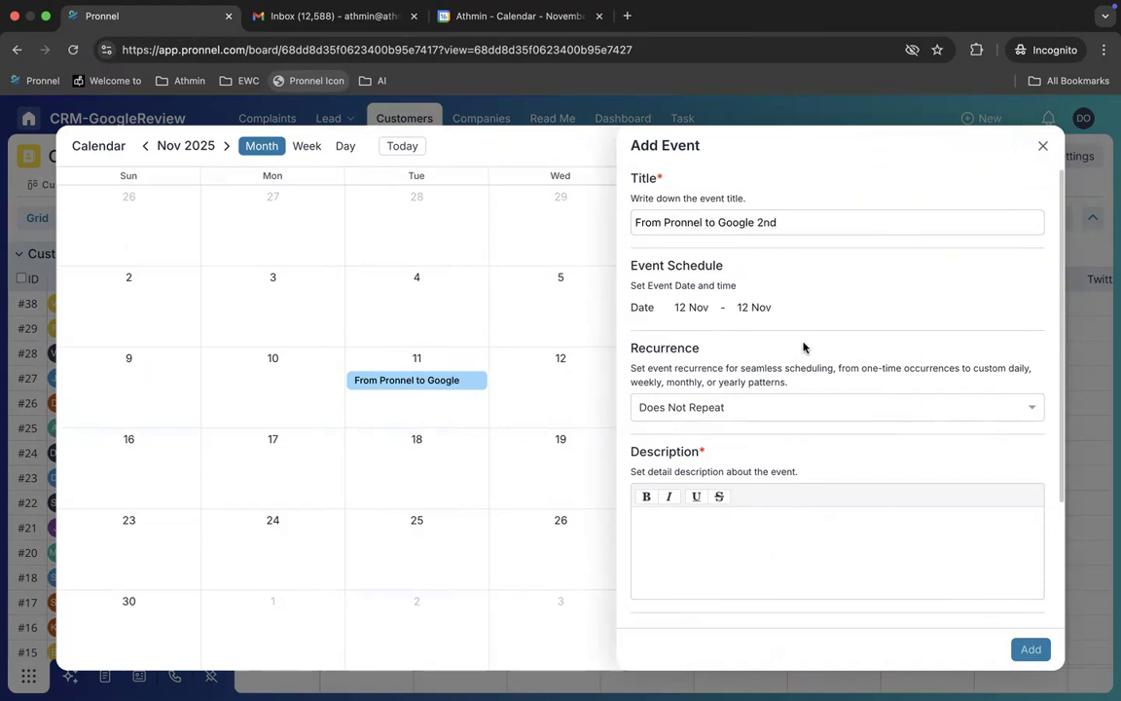
pyautogui.tripleClick(743, 221)
pyautogui.hotkey('ctrl', 'c')
pyautogui.click(763, 528)
pyautogui.hotkey('ctrl', 'v')
pyautogui.write('Demo')
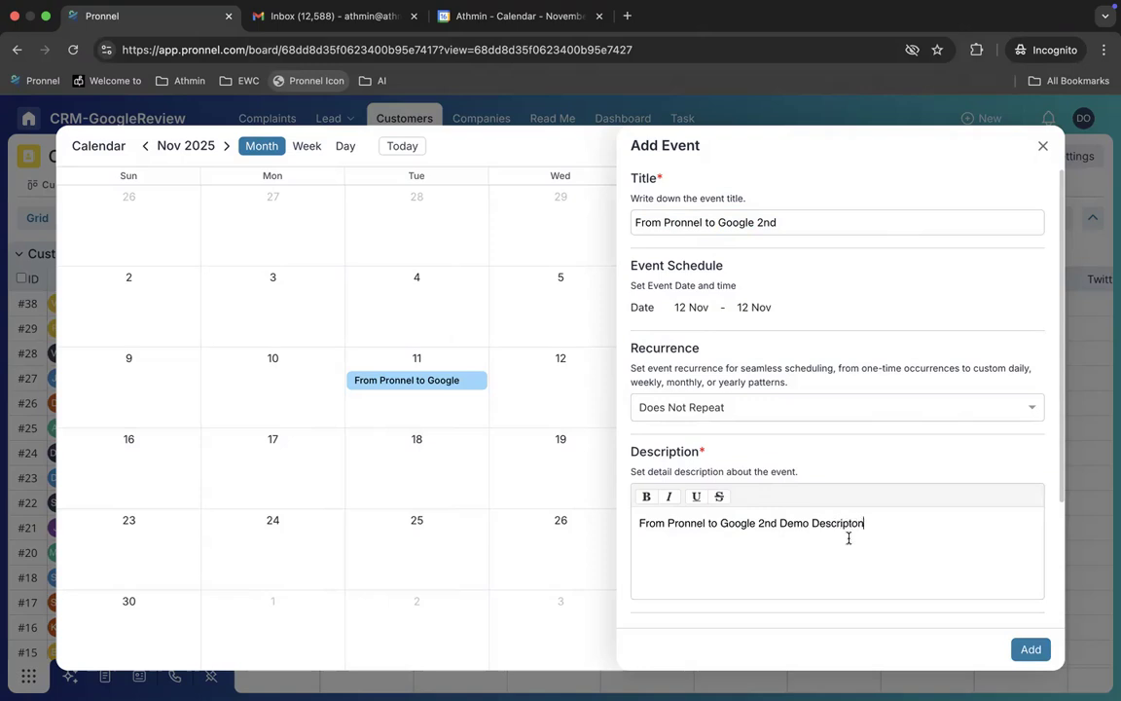
# Step: Add the customer's e-mail address as a guest and save the 12 November meeting
pyautogui.scroll(-5, 906, 508)
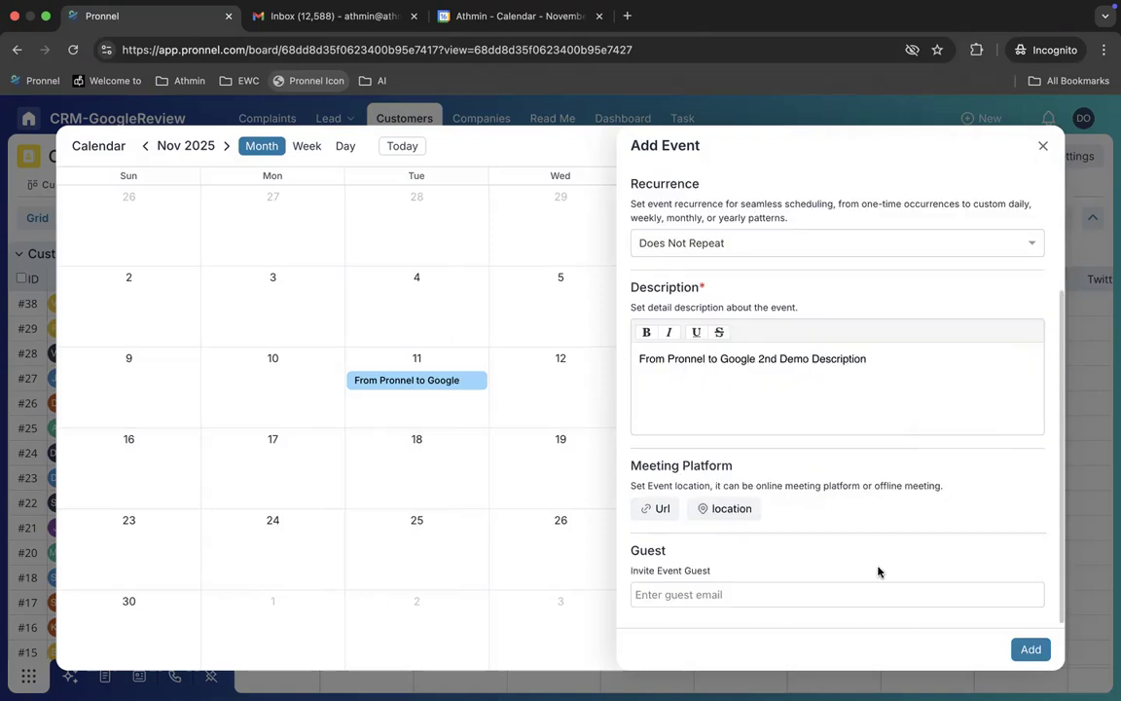
pyautogui.click(774, 593)
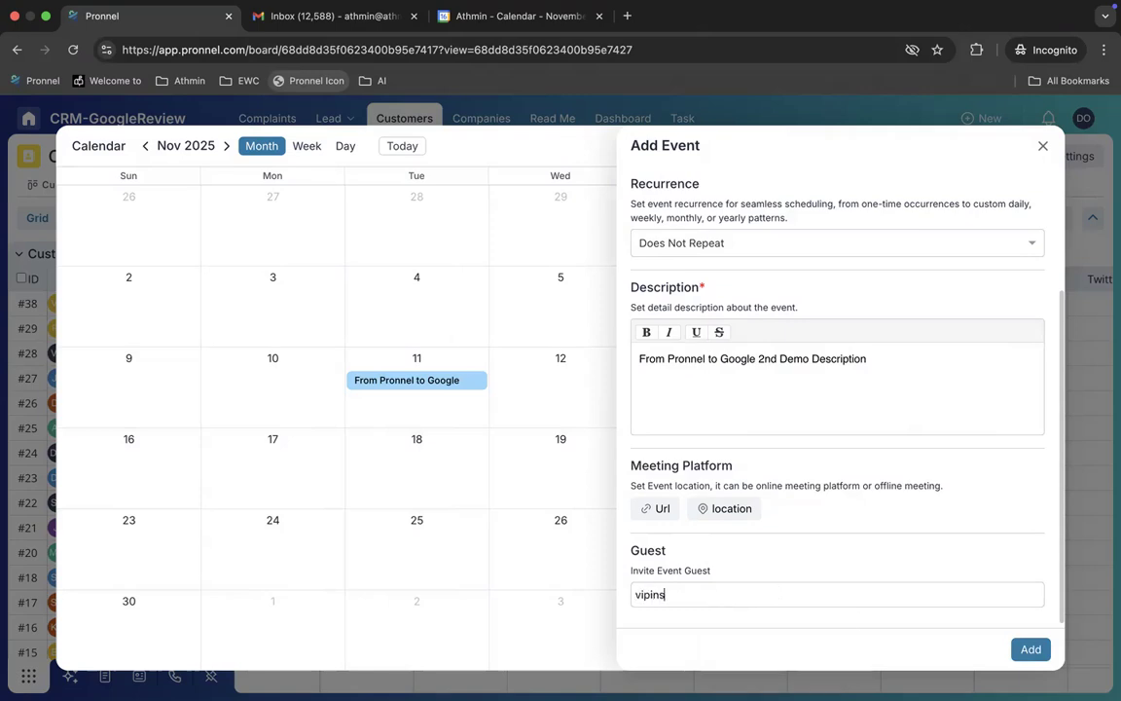
pyautogui.press('Return')
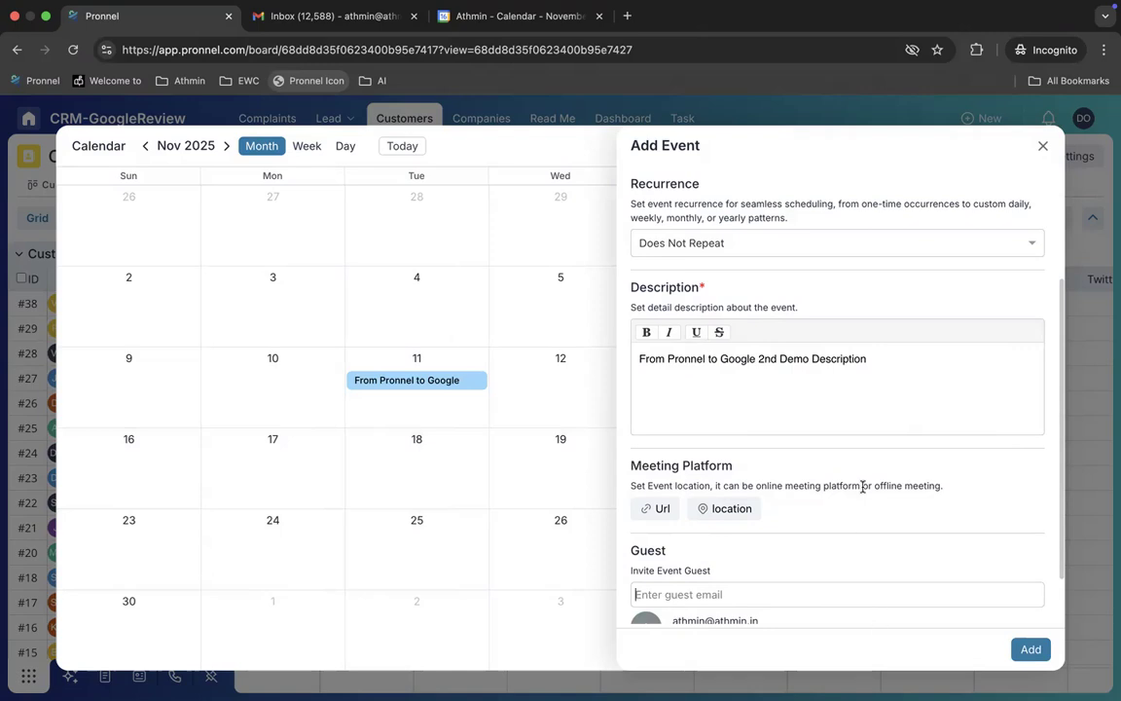
pyautogui.scroll(-2, 862, 484)
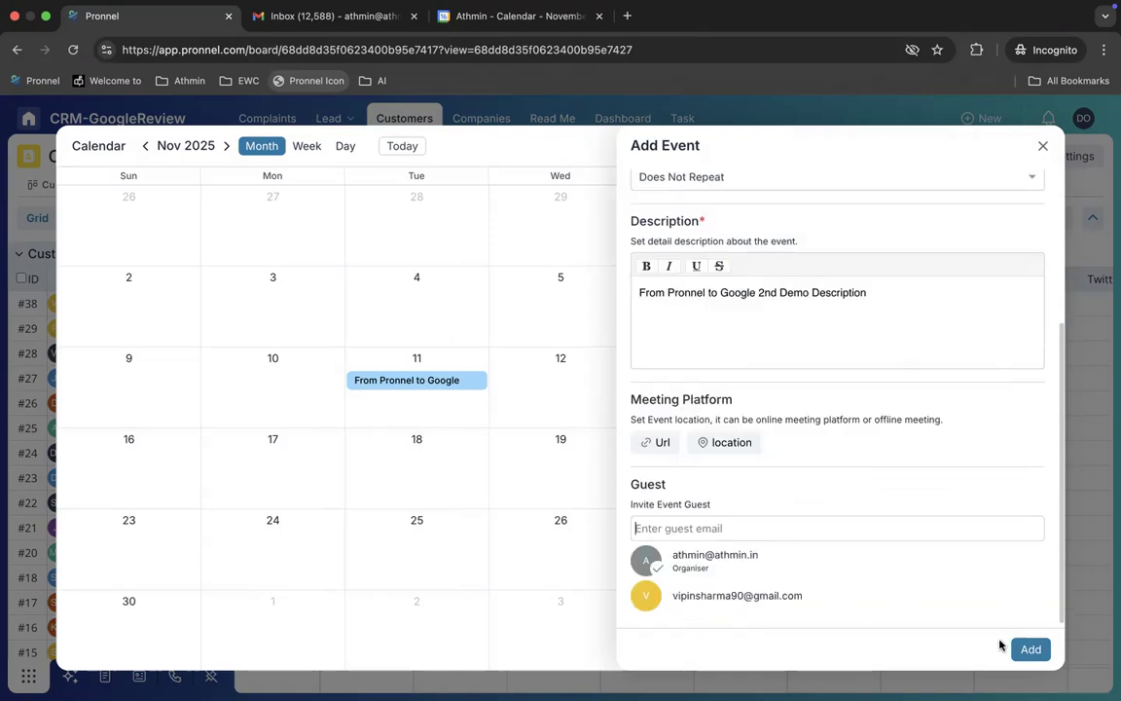
pyautogui.click(520, 16)
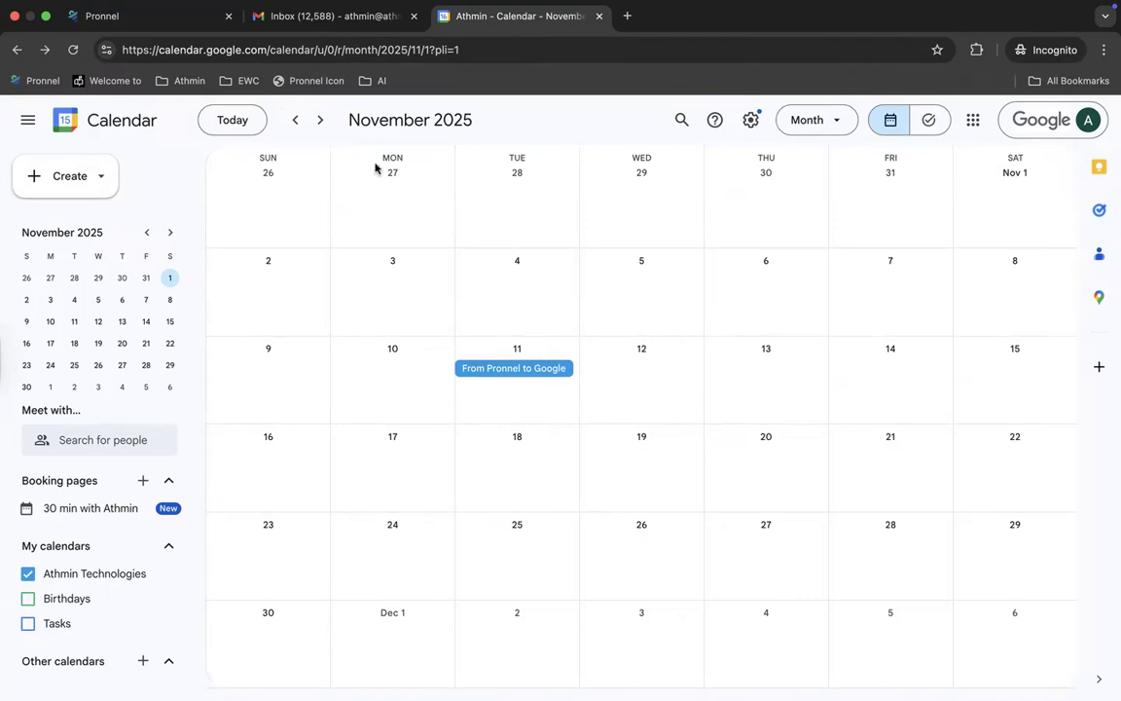
pyautogui.click(181, 28)
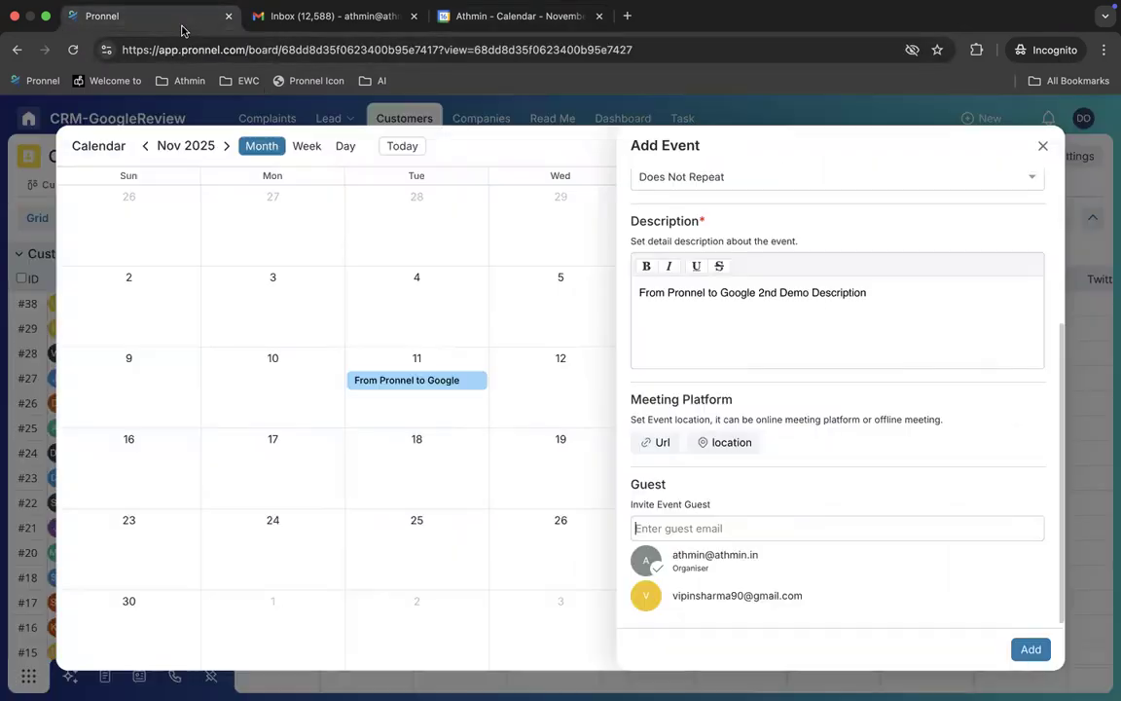
pyautogui.click(1026, 647)
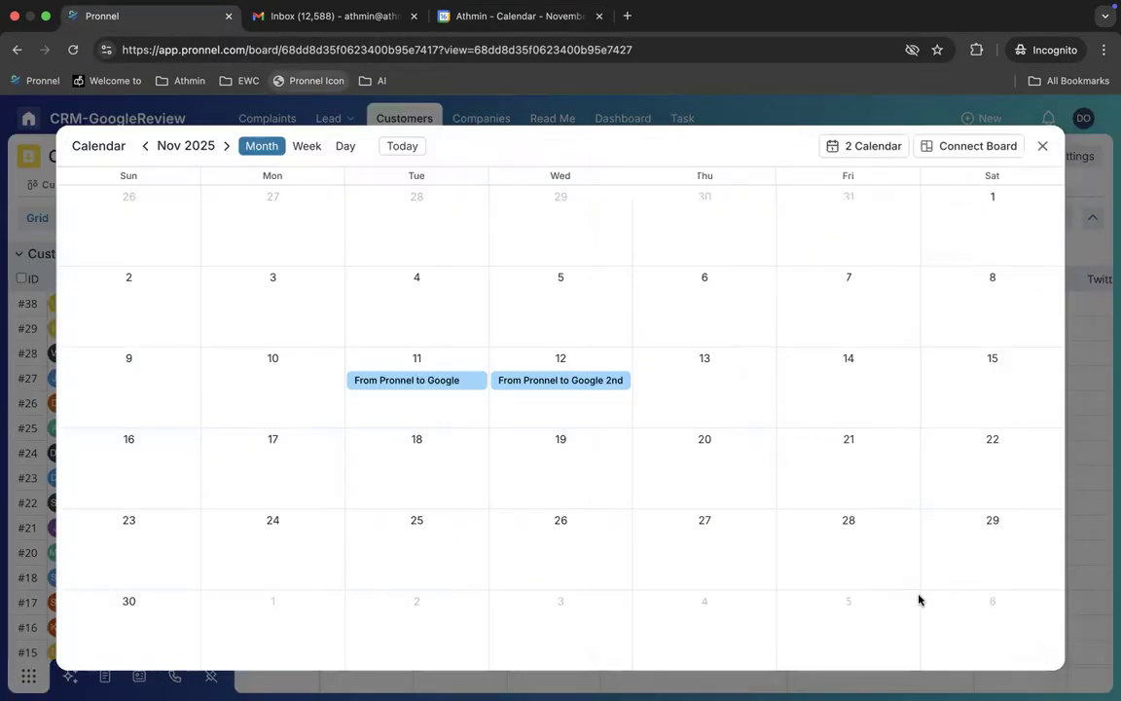
# Step: Confirm the 12 Nov Pronnel meeting appears in Google Calendar beside the 11 Nov one
pyautogui.click(400, 380)
pyautogui.click(530, 381)
pyautogui.click(488, 16)
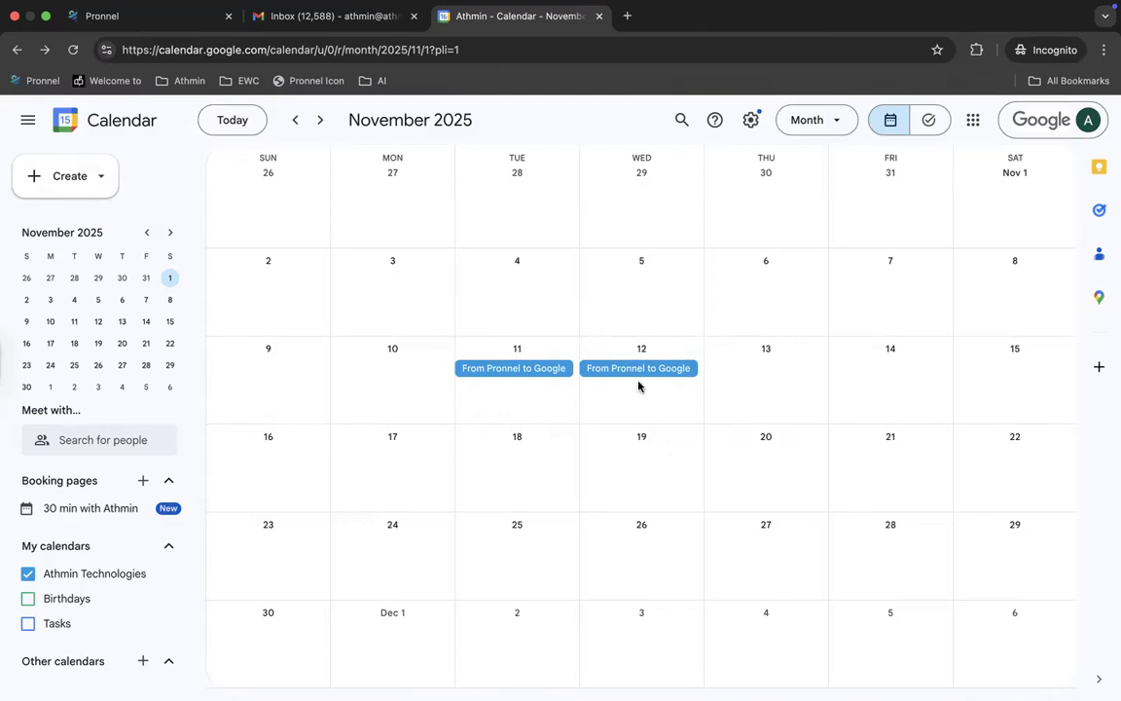
pyautogui.click(637, 374)
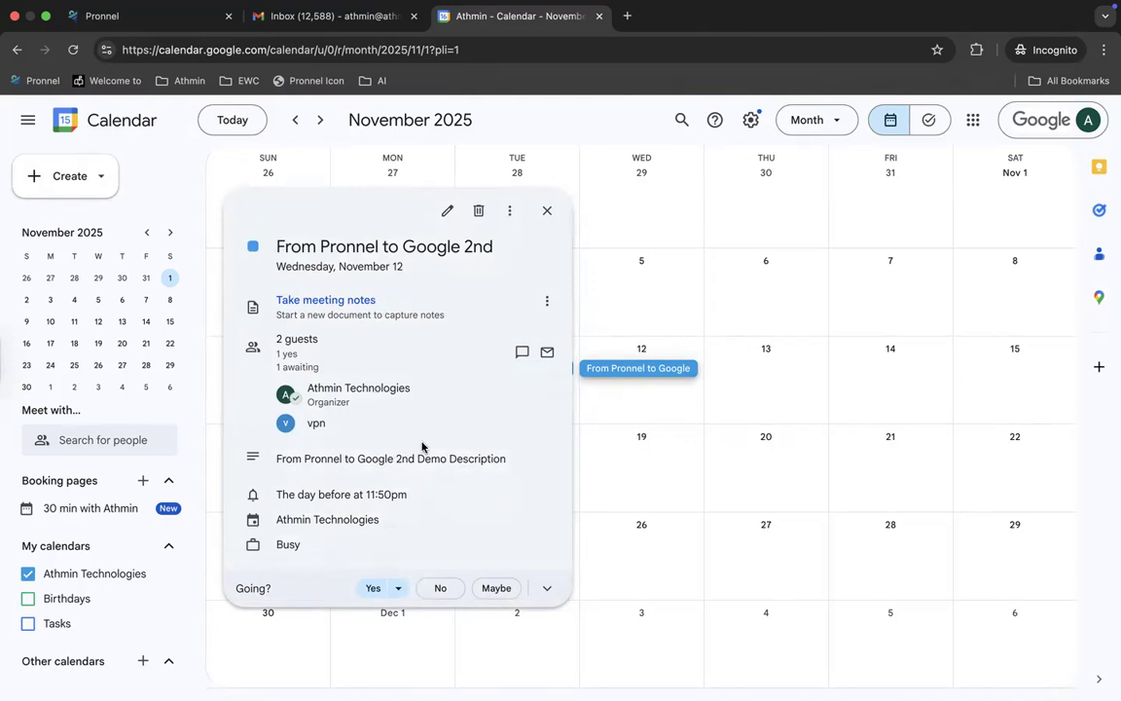
pyautogui.click(684, 417)
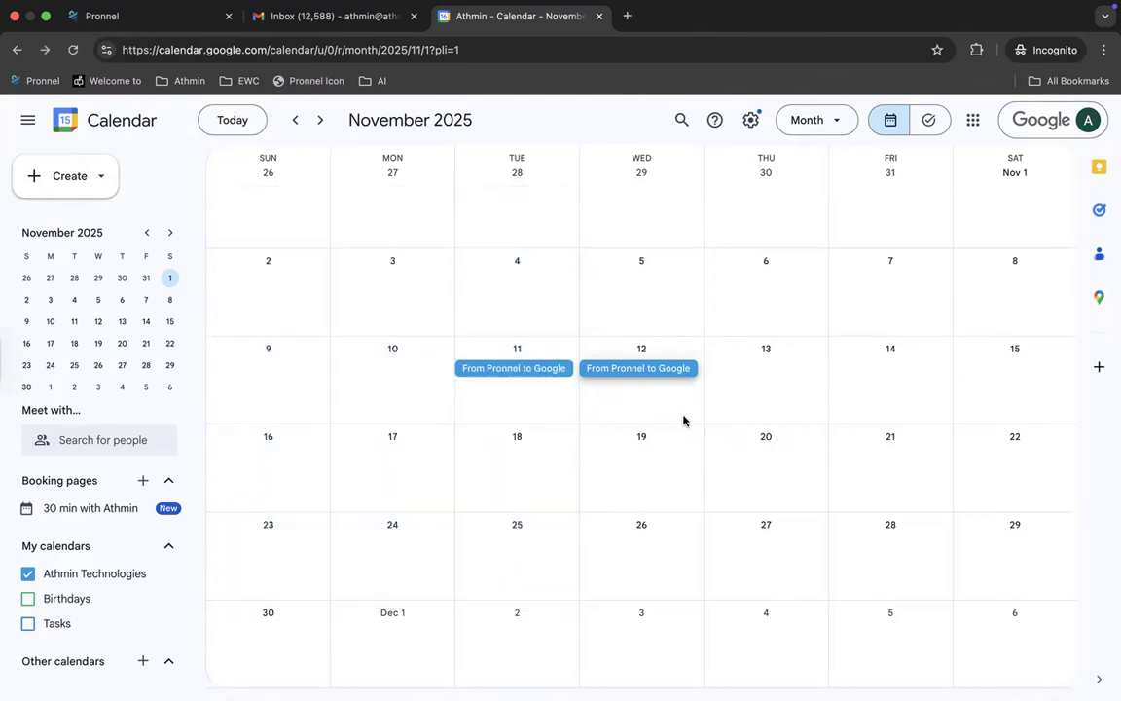
# Step: Close Pronnel's meeting details panel and return to Google Calendar
pyautogui.click(180, 17)
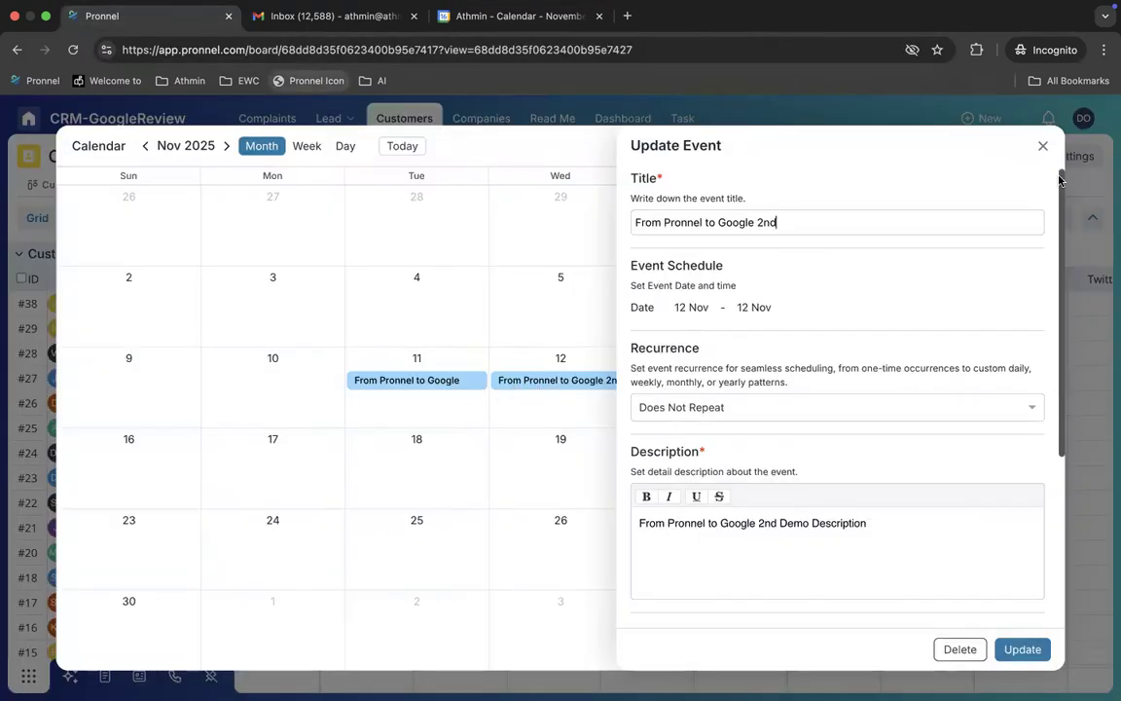
pyautogui.click(1042, 145)
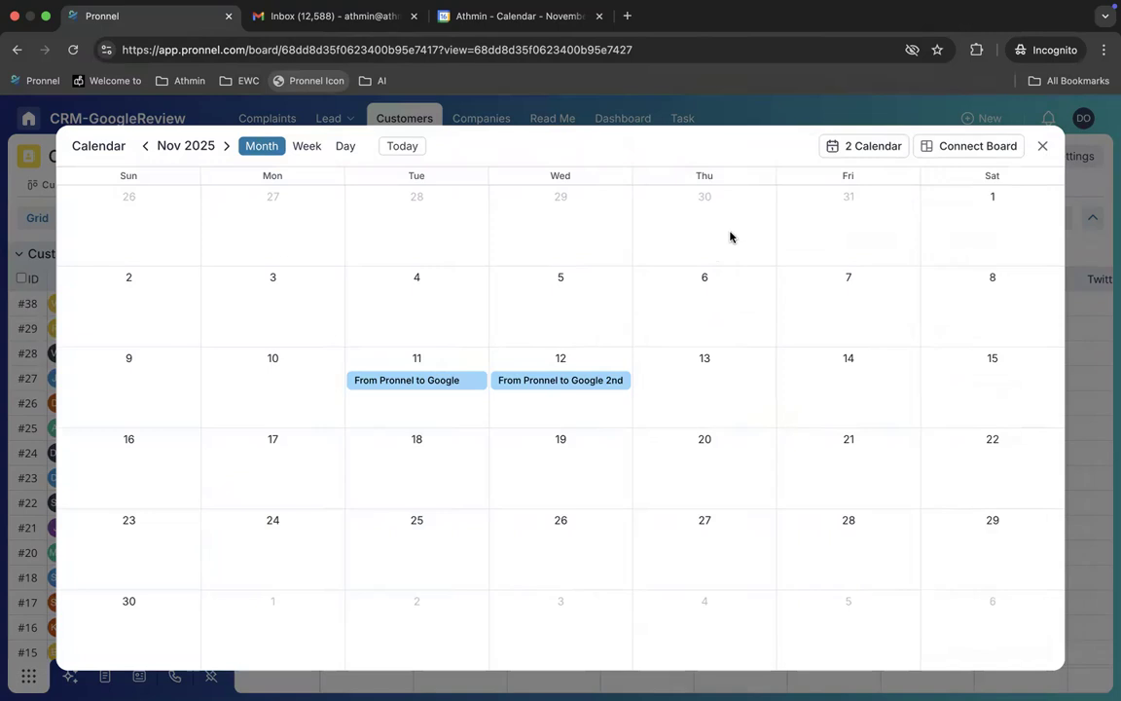
pyautogui.click(493, 17)
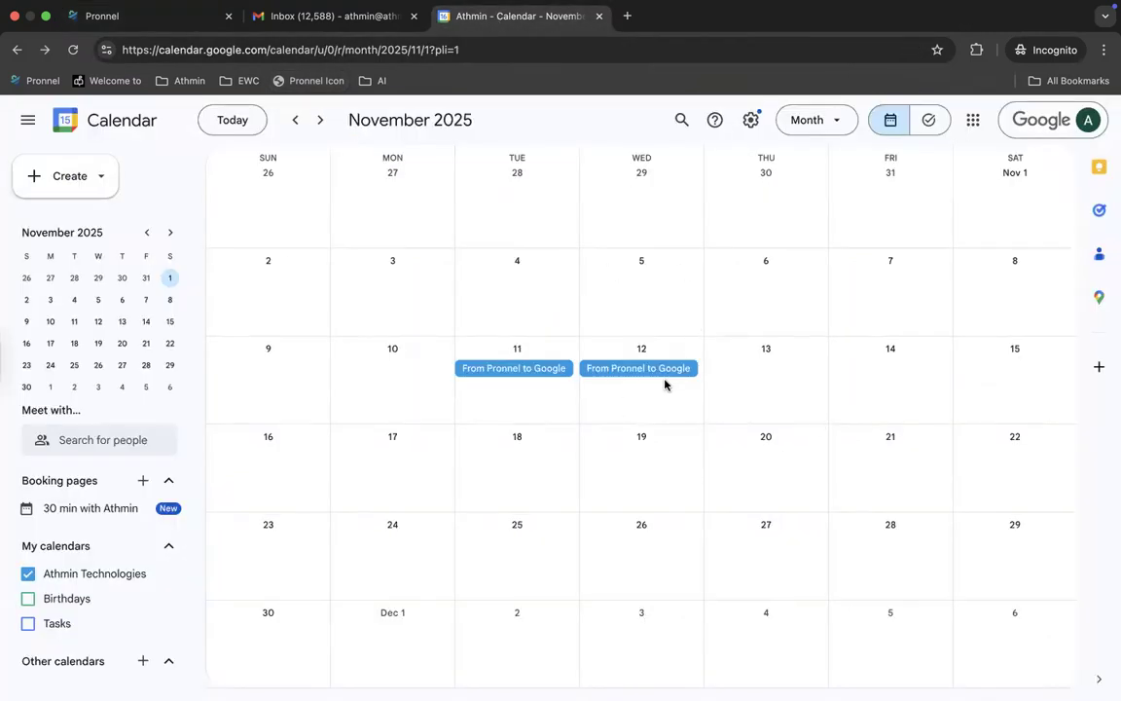
# Step: Create a 19 November event titled 'From Google to Pronnel' with the contact invited as guest
pyautogui.click(638, 464)
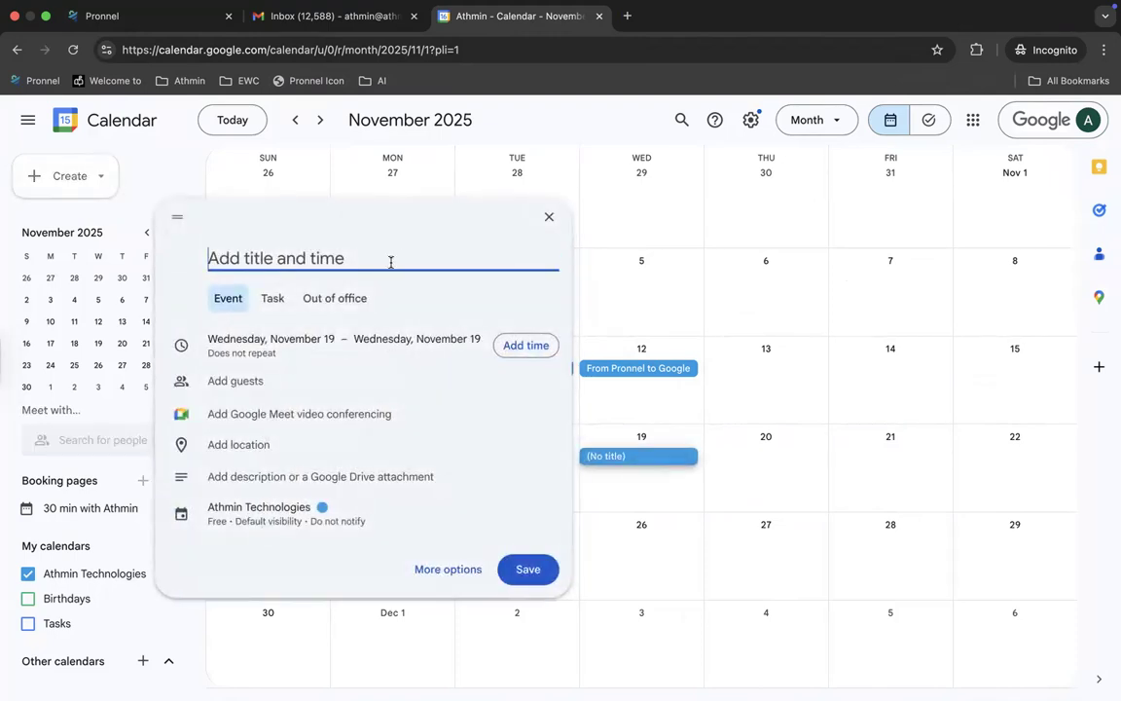
pyautogui.write('From Google to Pronnel')
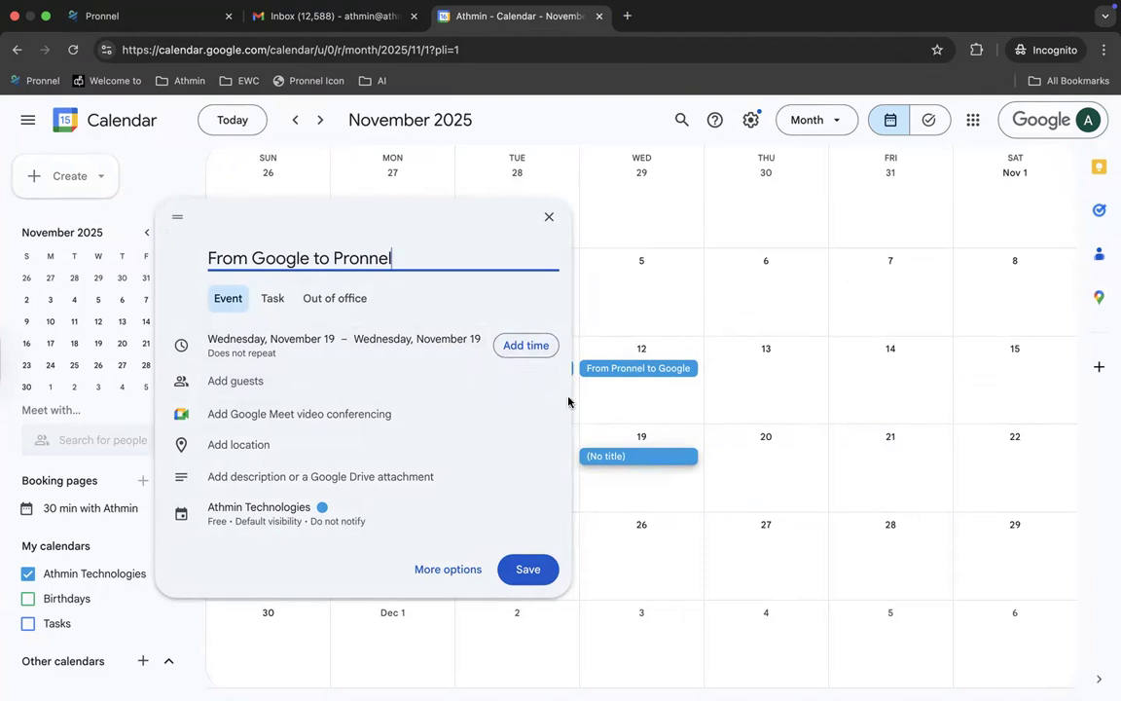
pyautogui.click(328, 381)
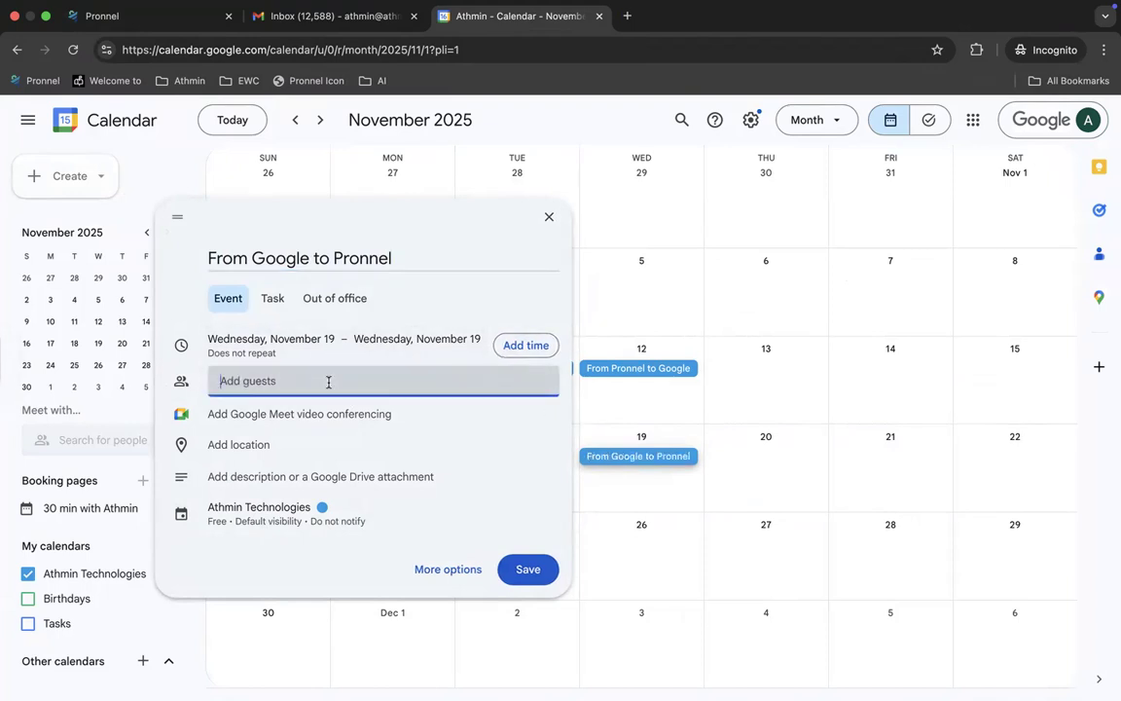
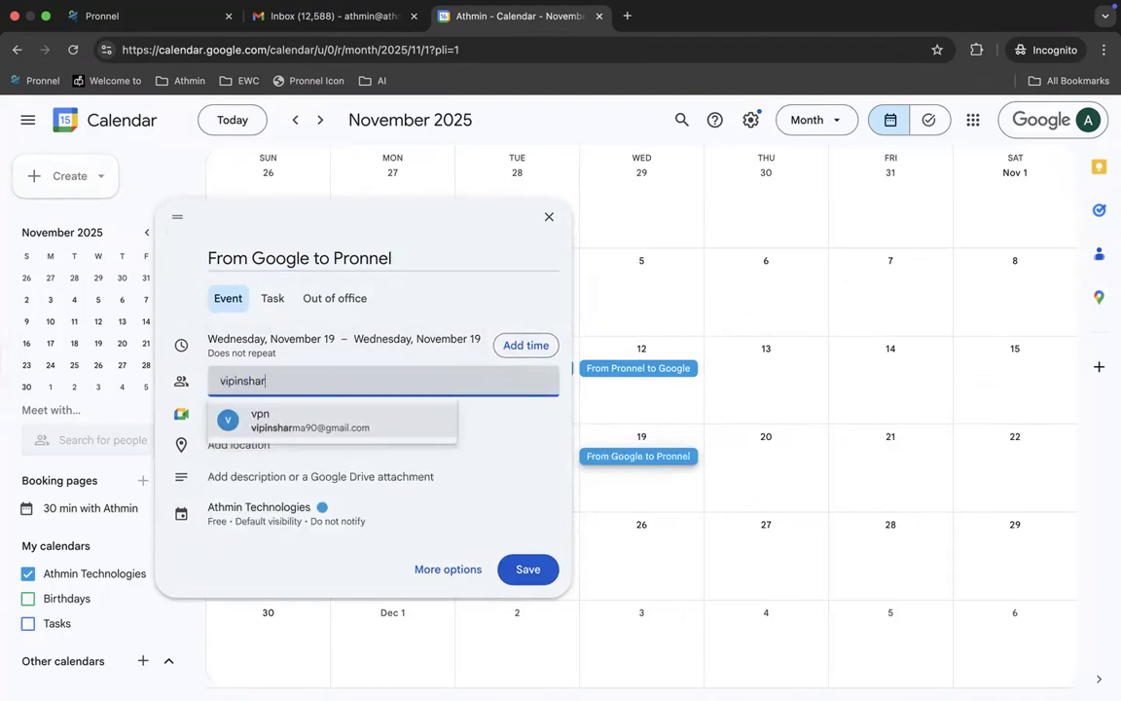
pyautogui.click(333, 422)
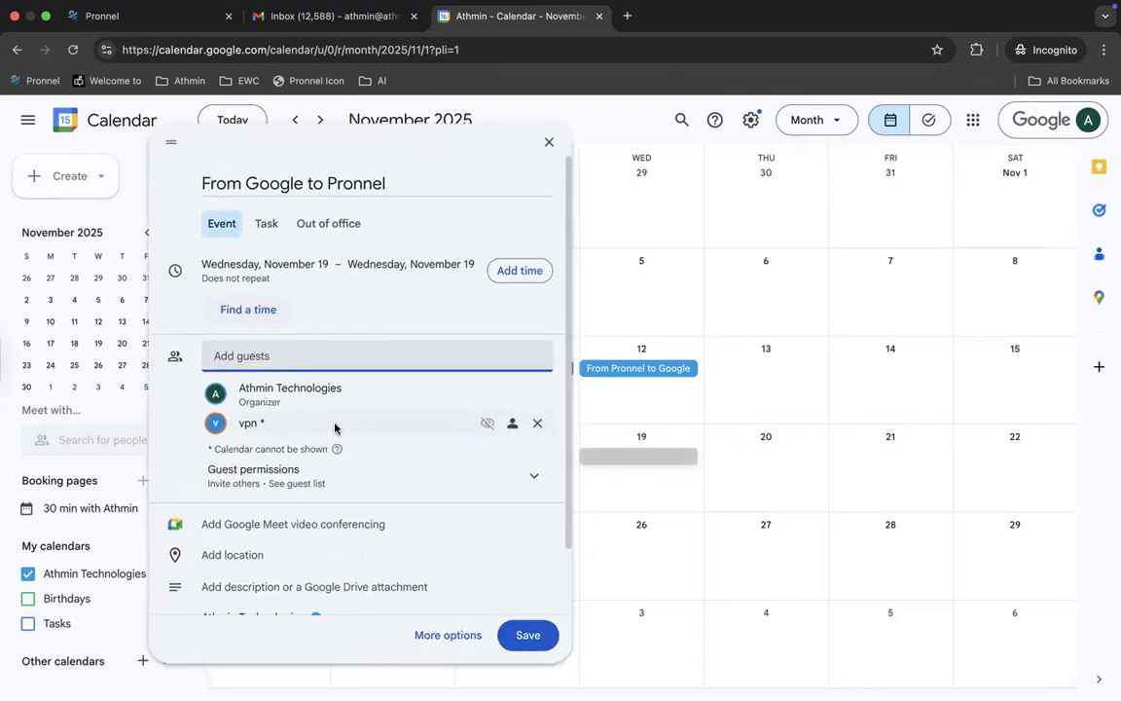
pyautogui.moveTo(372, 424)
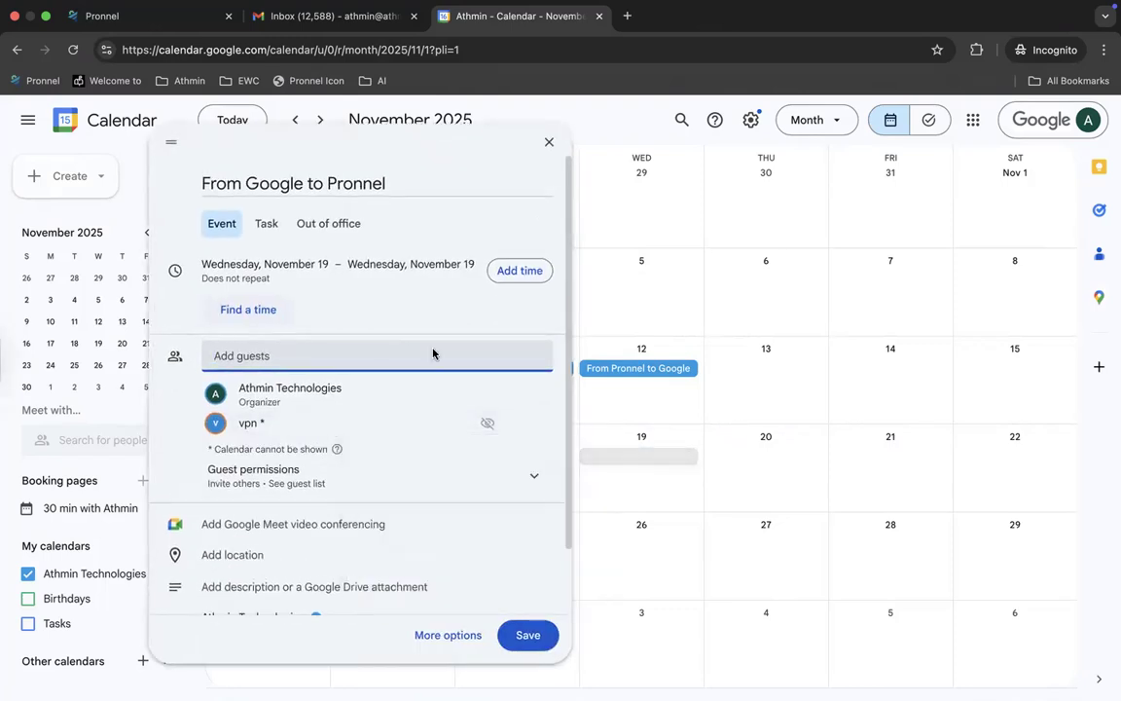
pyautogui.scroll(-2, 476, 550)
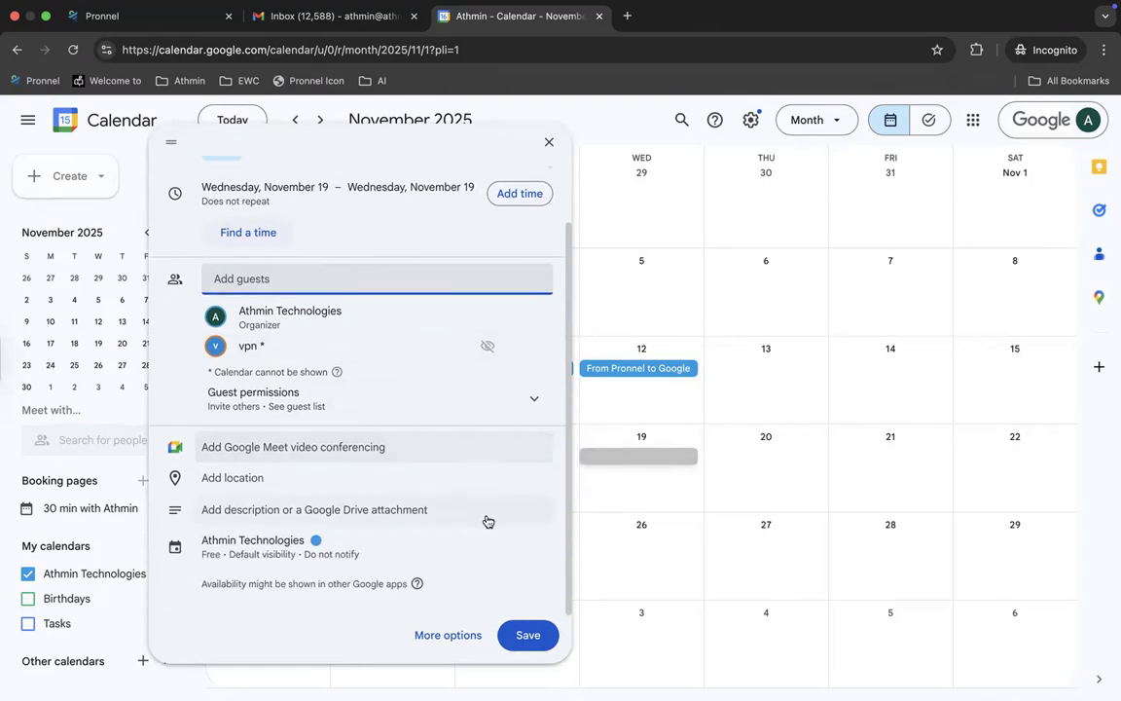
# Step: Save the event and send the invitation to the outside guest
pyautogui.click(527, 634)
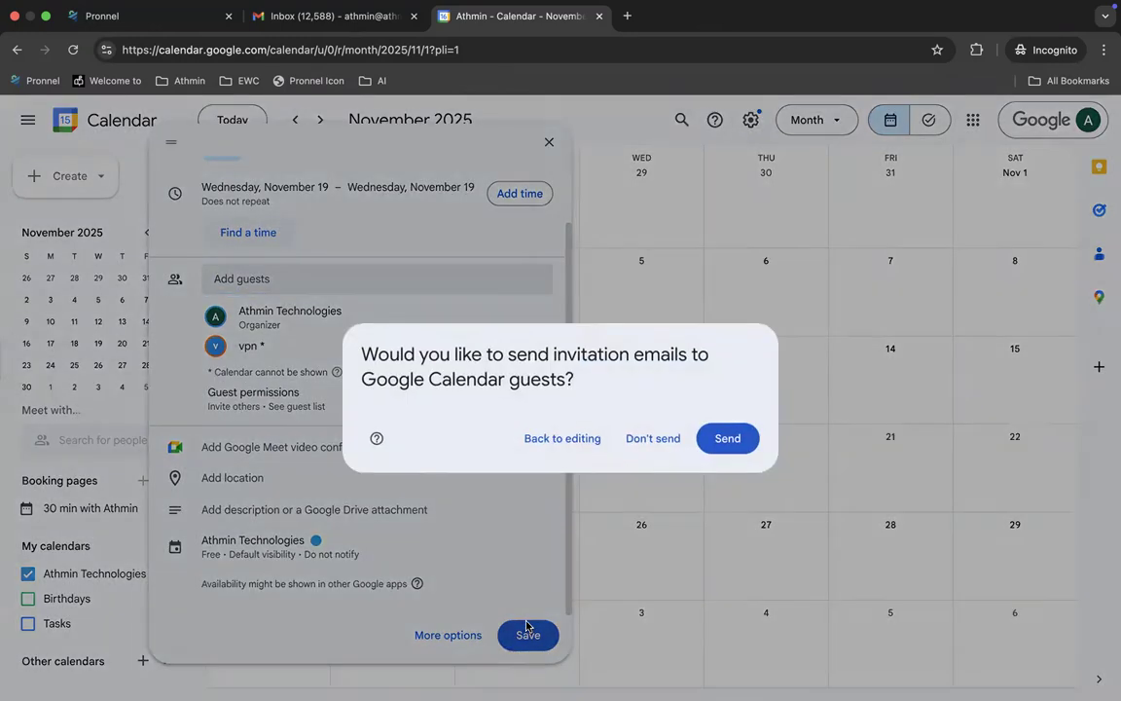
pyautogui.click(733, 438)
pyautogui.click(726, 440)
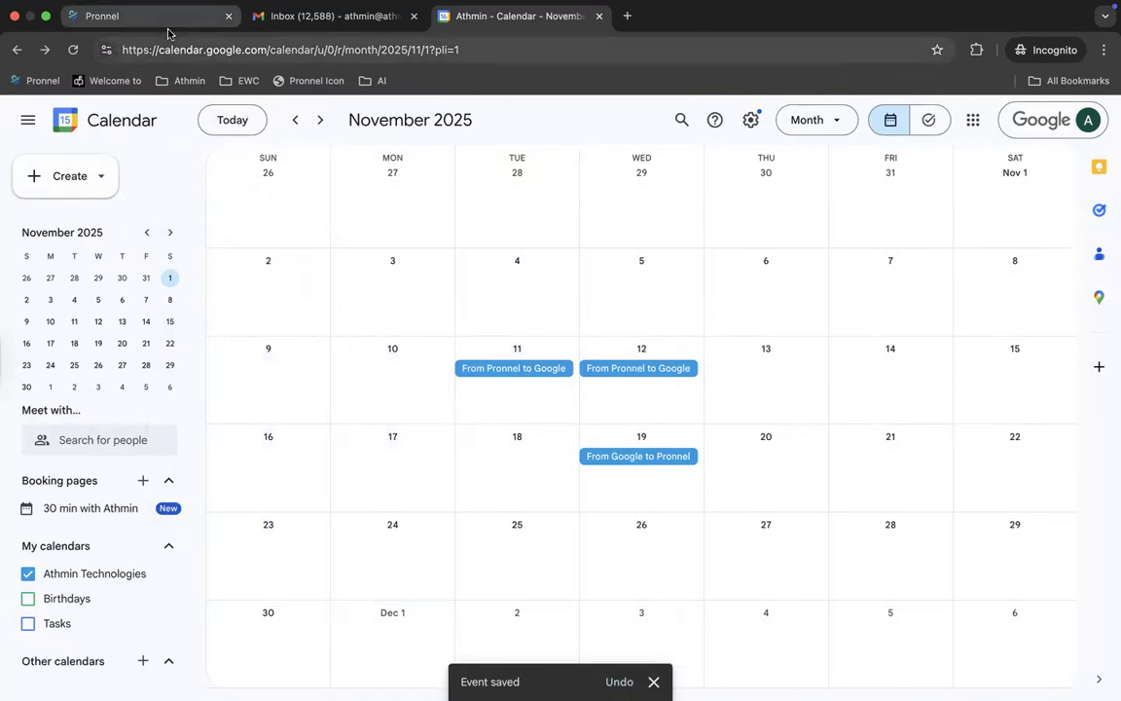
pyautogui.click(136, 27)
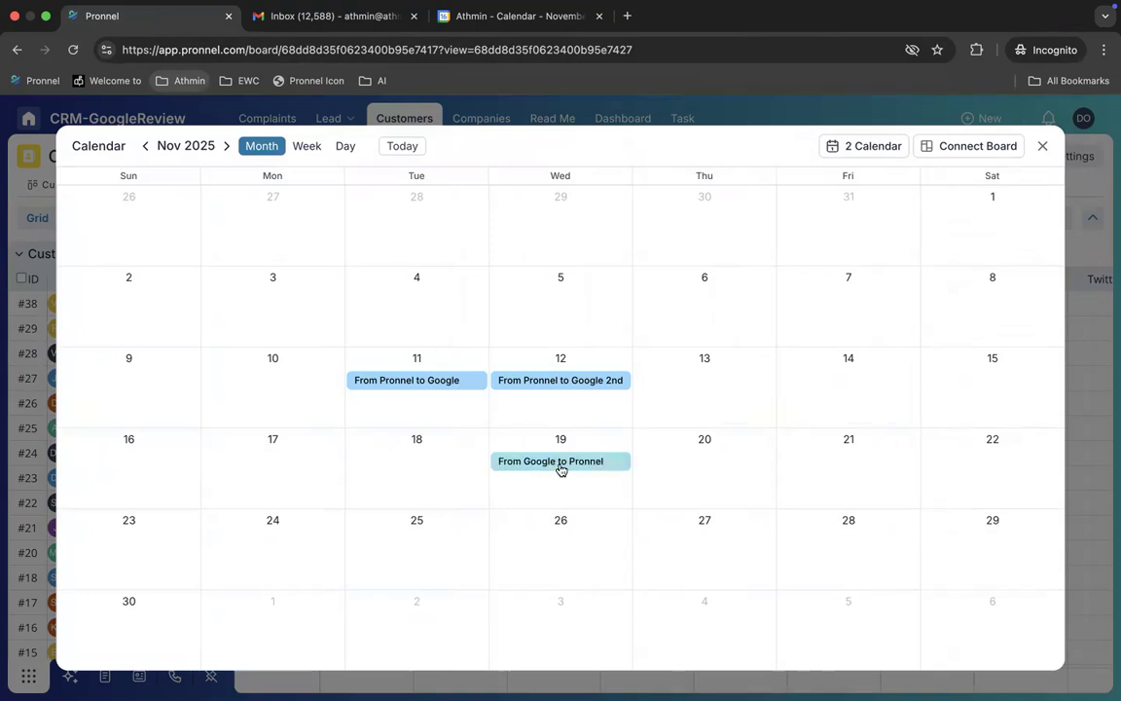
pyautogui.click(561, 470)
pyautogui.scroll(-4, 809, 345)
pyautogui.scroll(-2, 809, 345)
pyautogui.scroll(5, 806, 330)
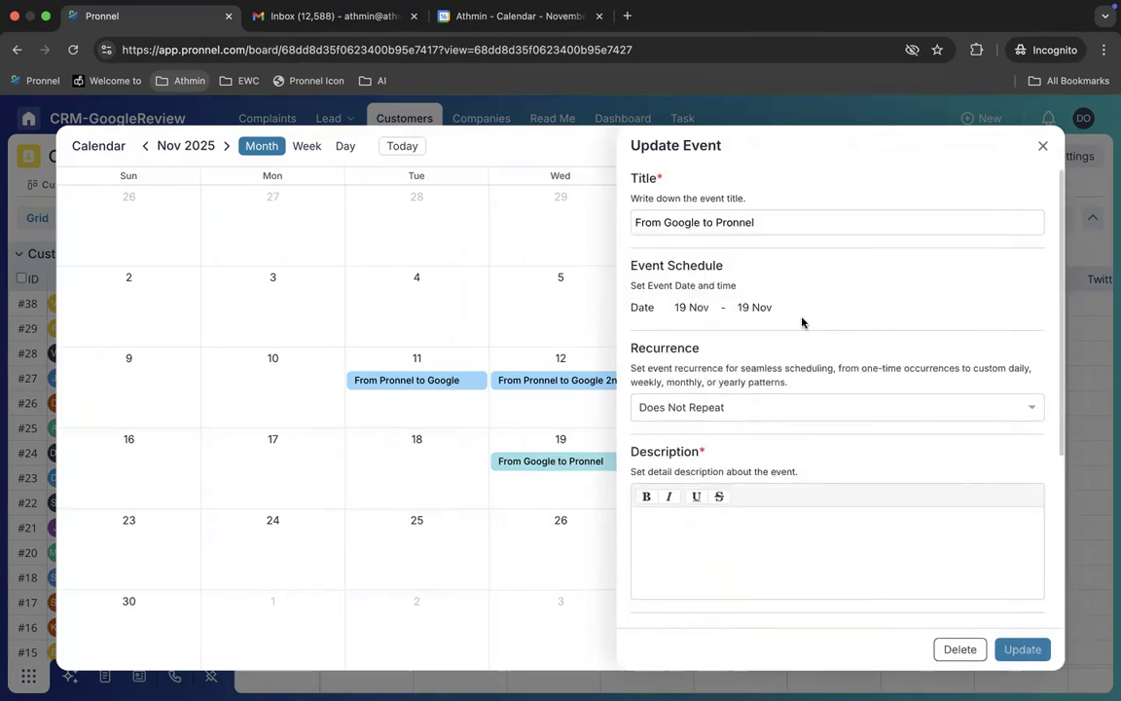
pyautogui.click(1041, 149)
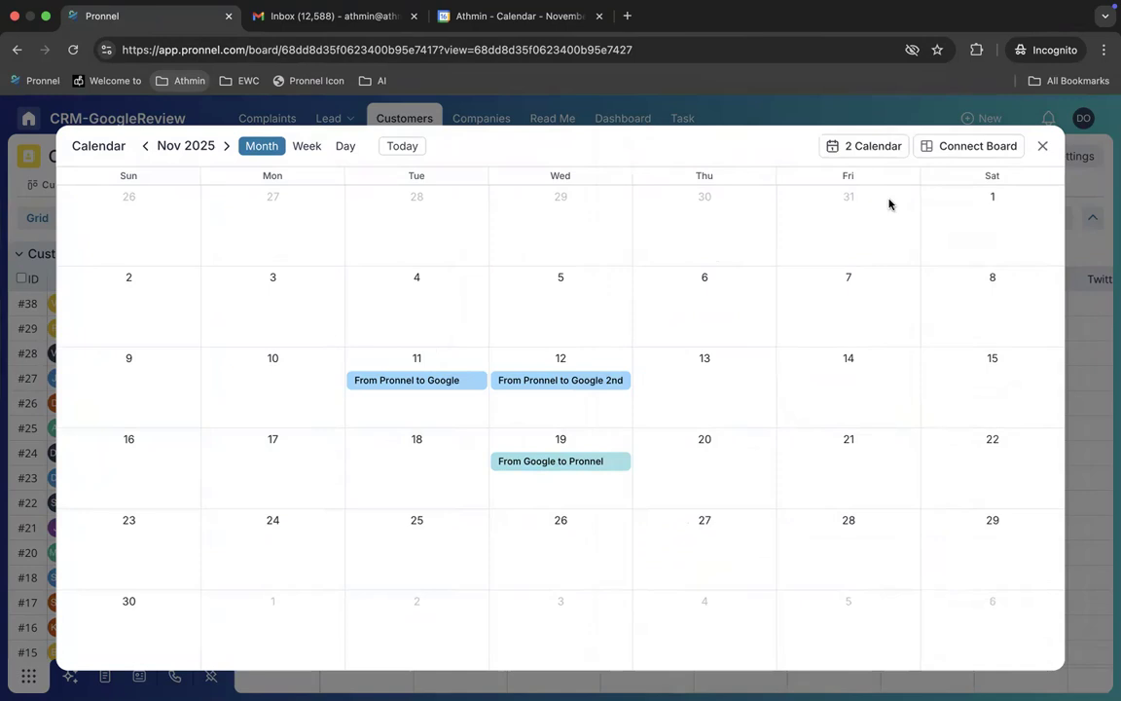
# Step: Hide and reshow the Google calendar's events, then close the calendar to Customers
pyautogui.click(869, 149)
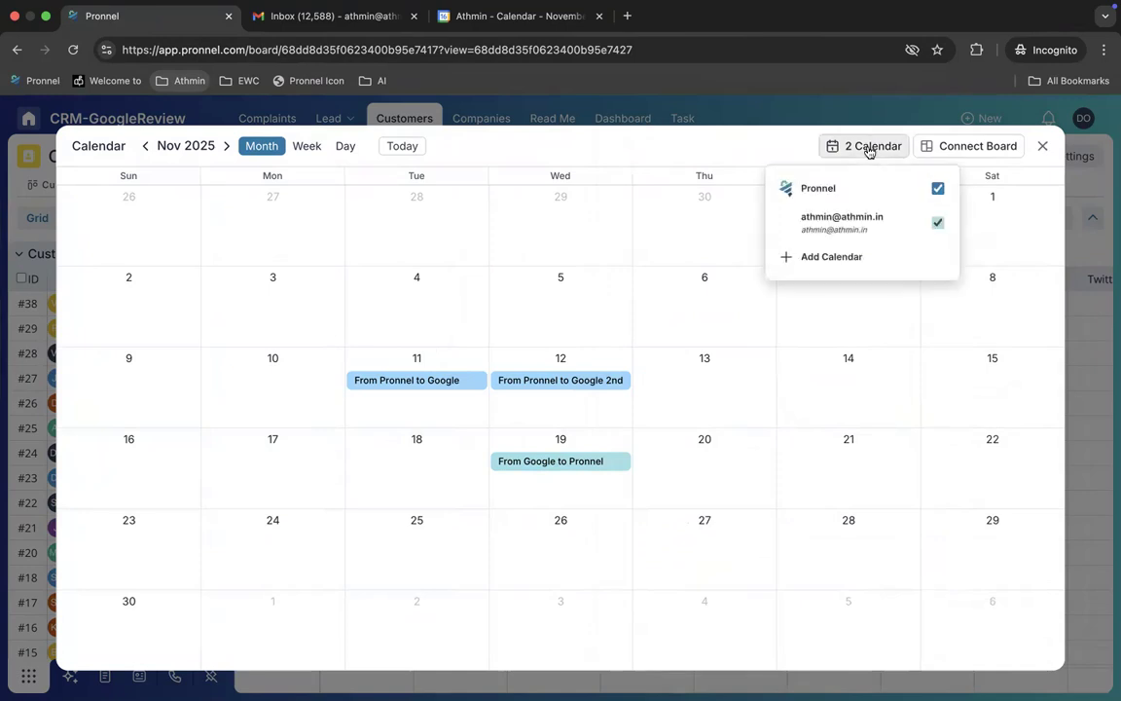
pyautogui.click(935, 225)
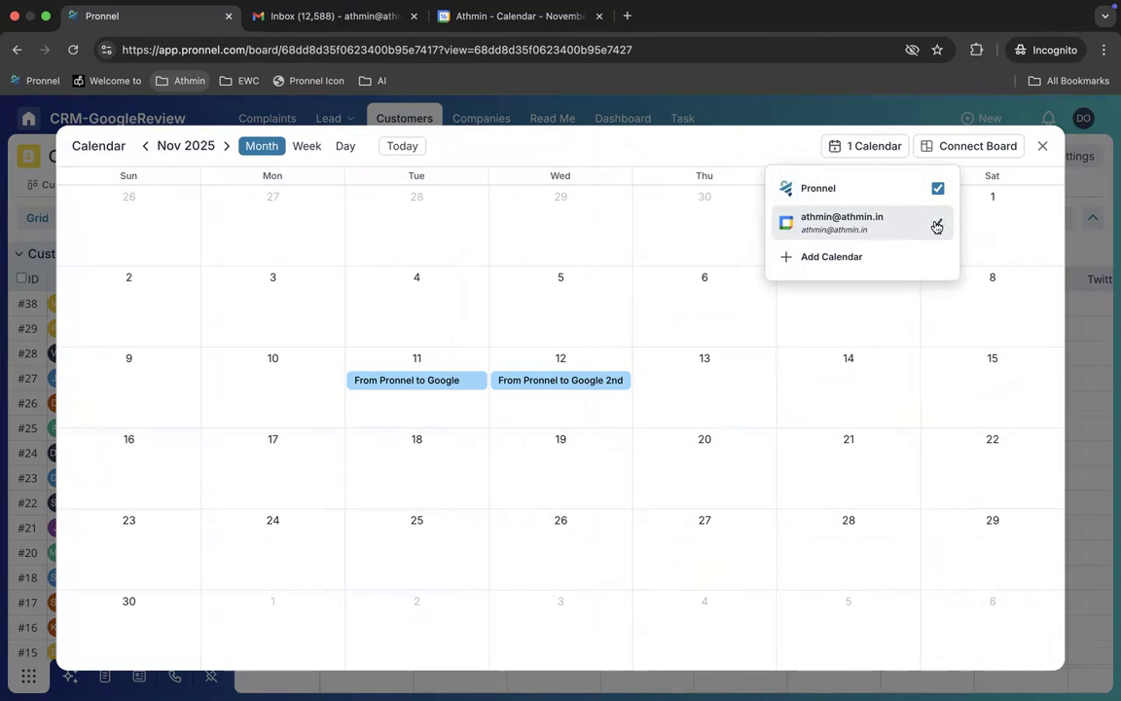
pyautogui.click(935, 224)
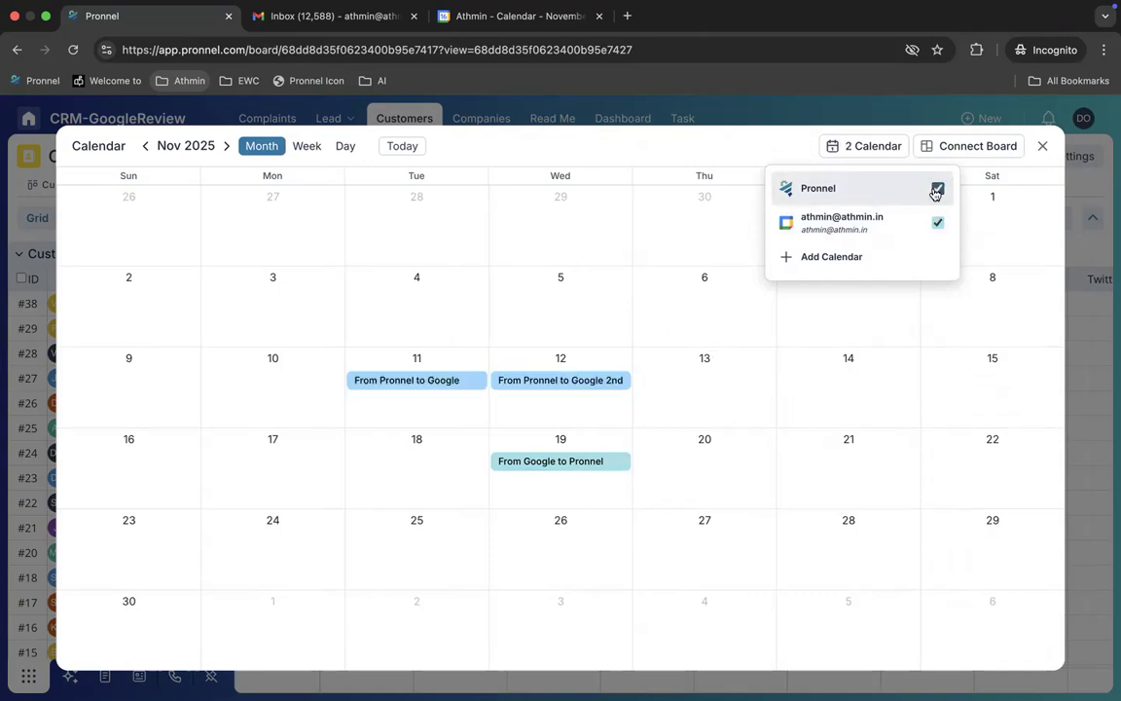
pyautogui.click(1042, 145)
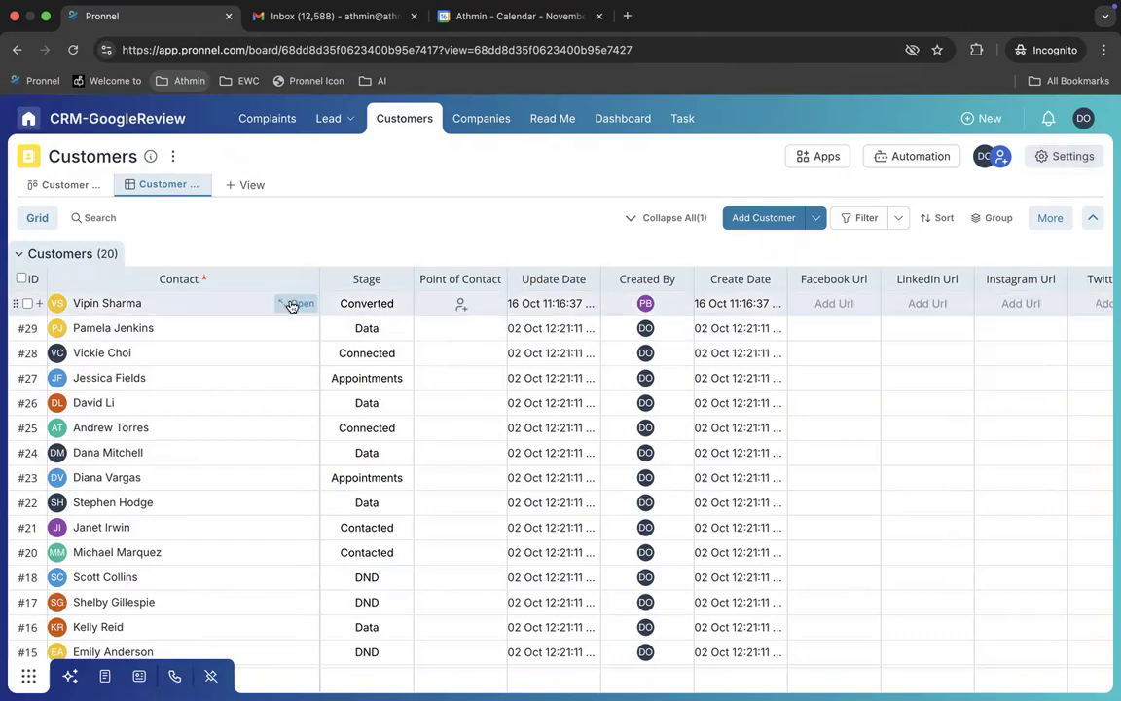
# Step: Open customer #38 and expand the From Pronnel to Google meeting log in Activity
pyautogui.click(291, 305)
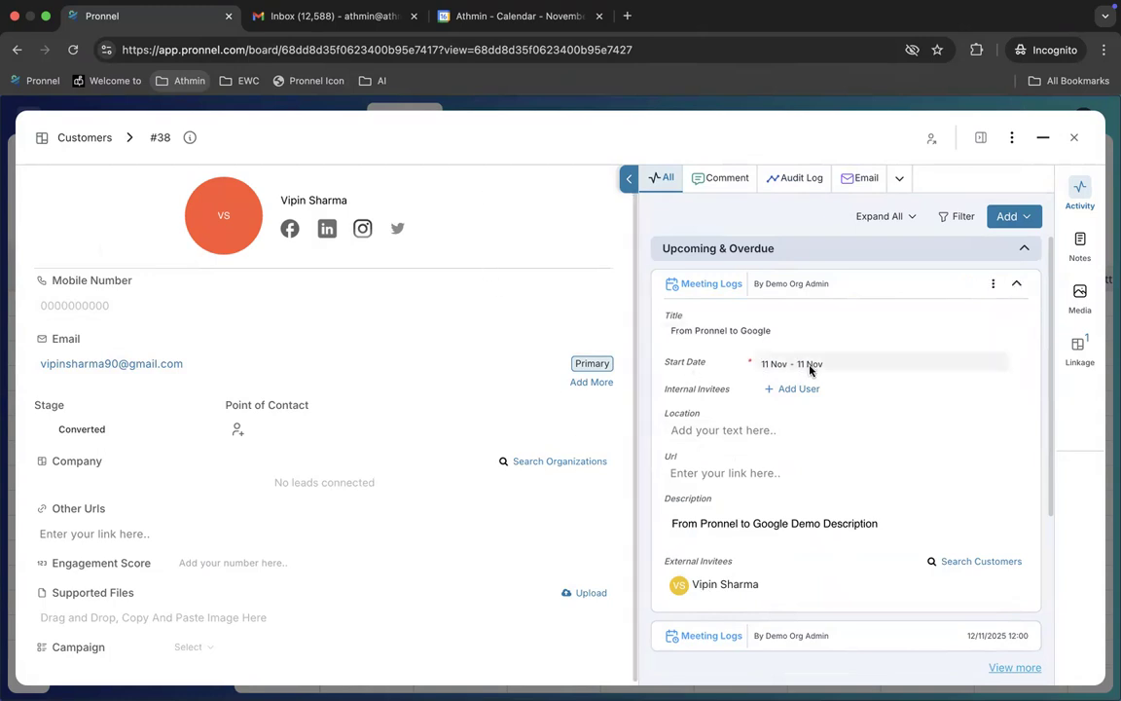
pyautogui.scroll(-4, 866, 465)
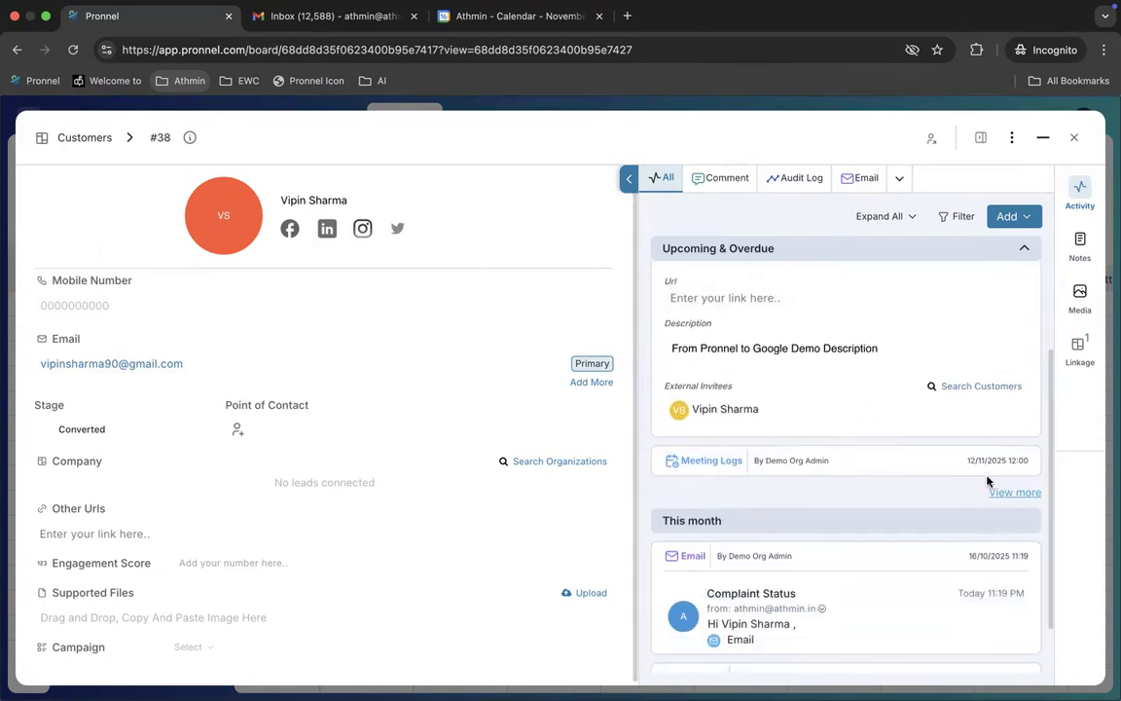
pyautogui.click(1015, 462)
pyautogui.scroll(-7, 853, 536)
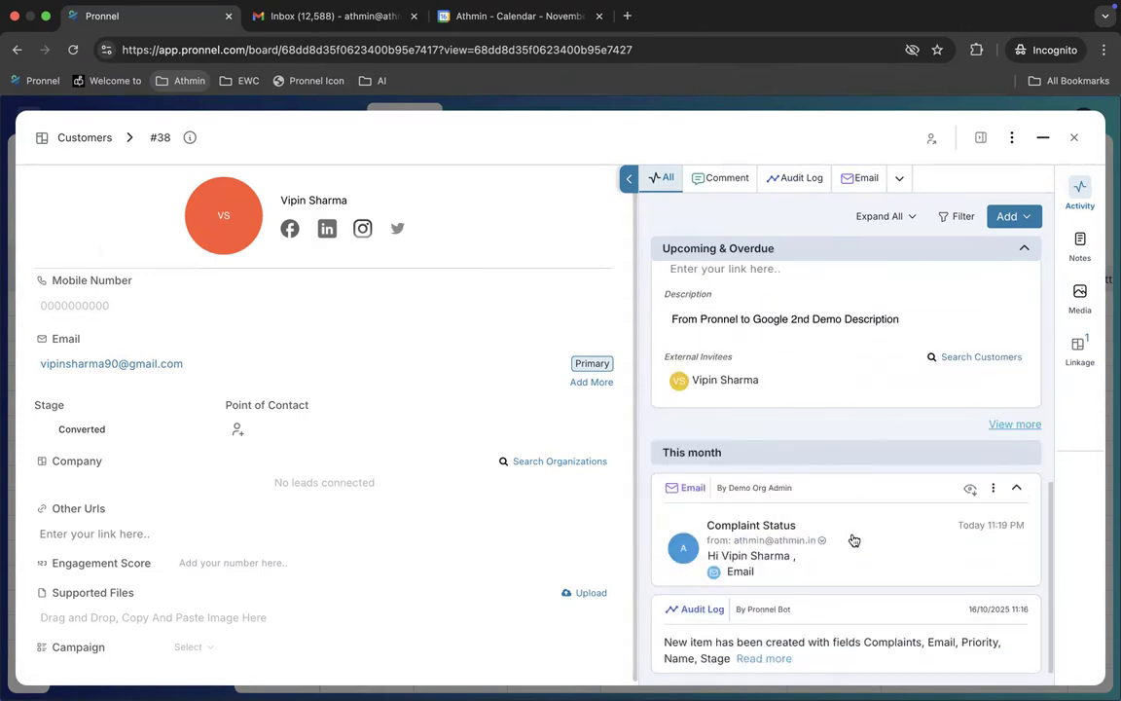
pyautogui.scroll(12, 853, 538)
pyautogui.scroll(-5, 859, 516)
pyautogui.scroll(-4, 858, 530)
pyautogui.scroll(8, 858, 530)
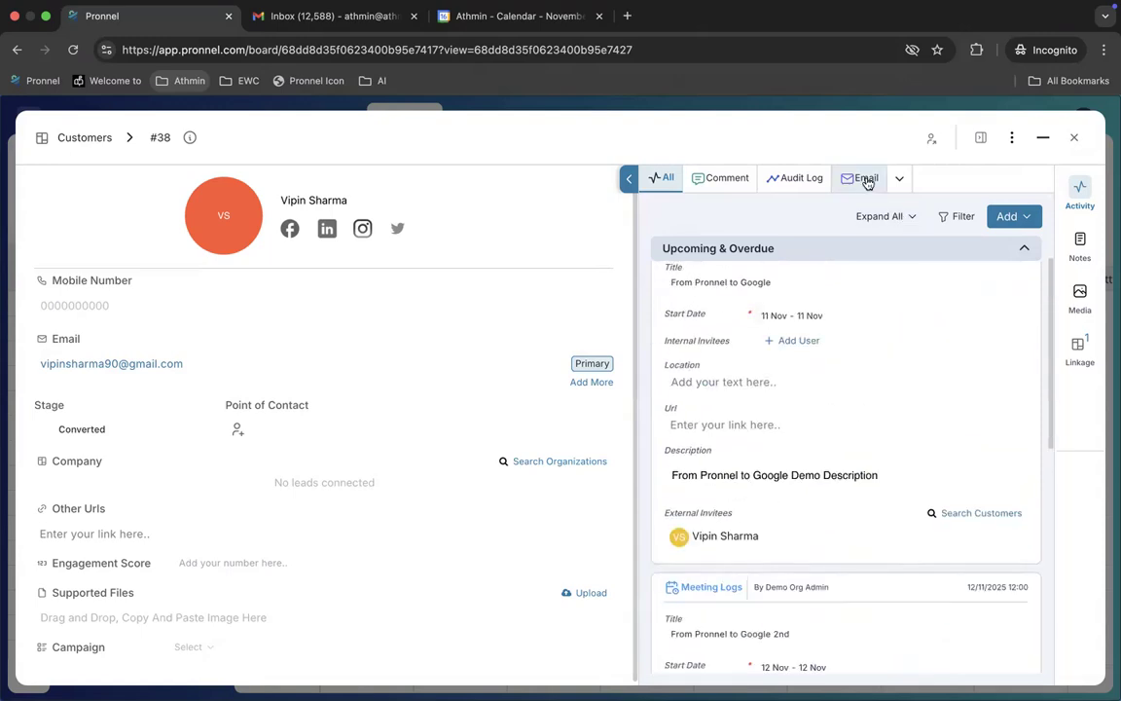
pyautogui.click(904, 185)
# Step: Filter to Meeting Logs, load more, and expand the 19 Nov From Google to Pronnel meeting
pyautogui.click(875, 220)
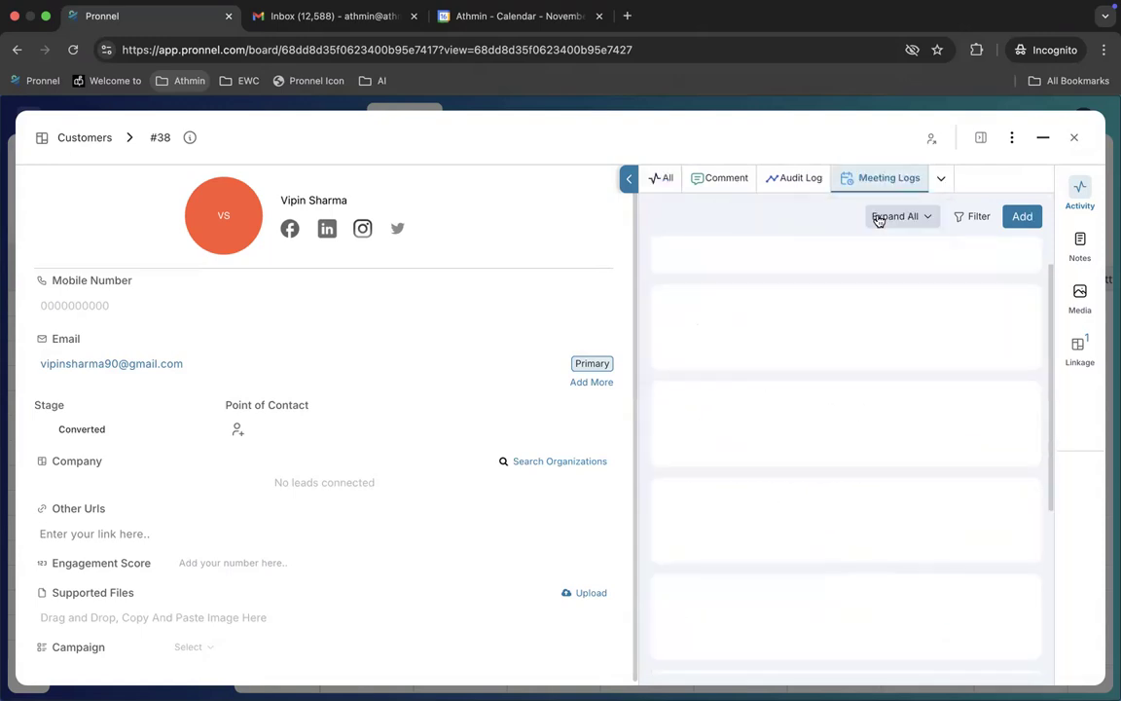
pyautogui.scroll(-1, 874, 451)
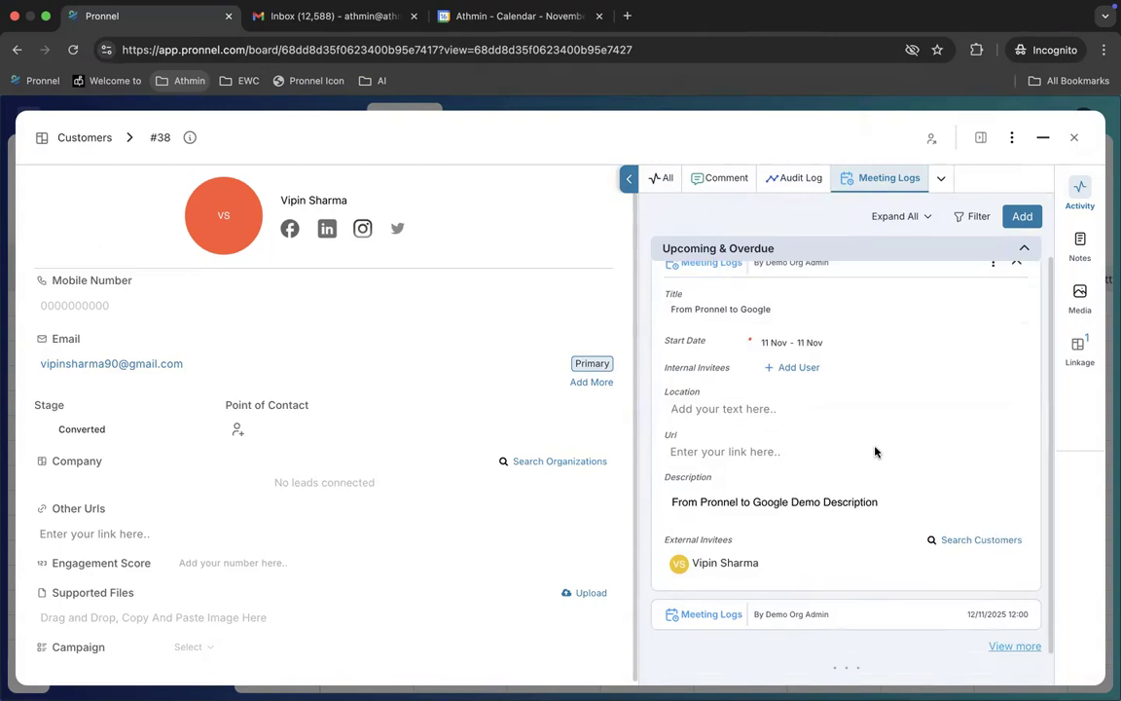
pyautogui.scroll(1, 915, 516)
pyautogui.click(1012, 633)
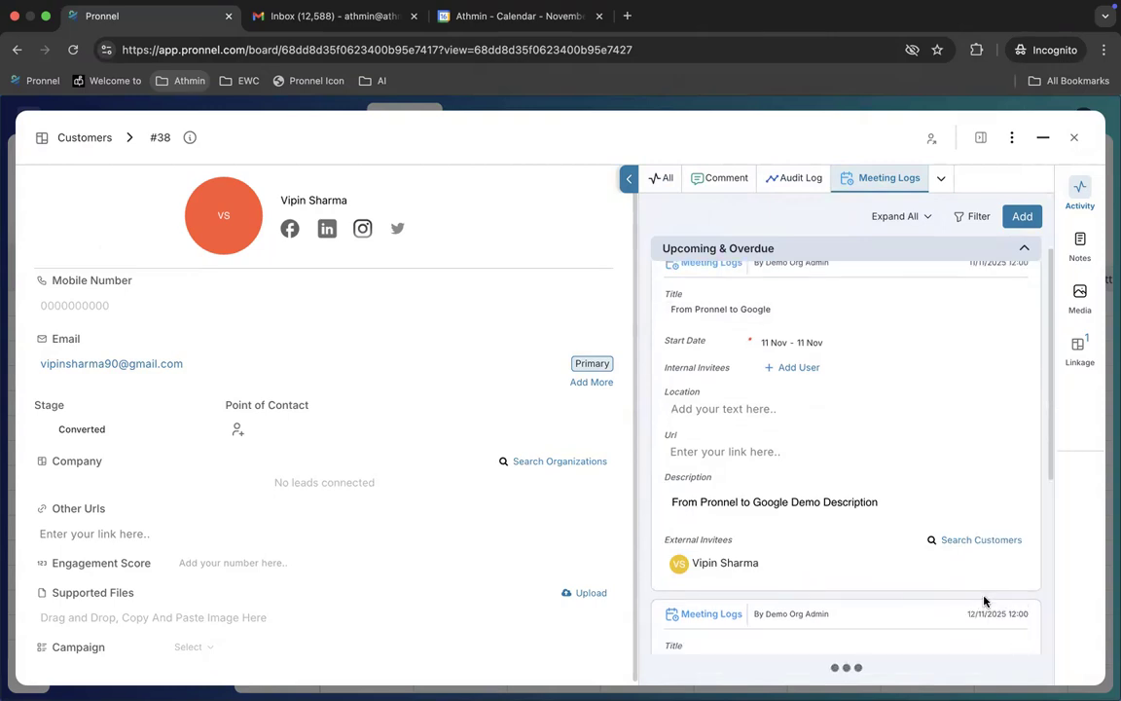
pyautogui.scroll(-3, 985, 599)
pyautogui.click(1023, 669)
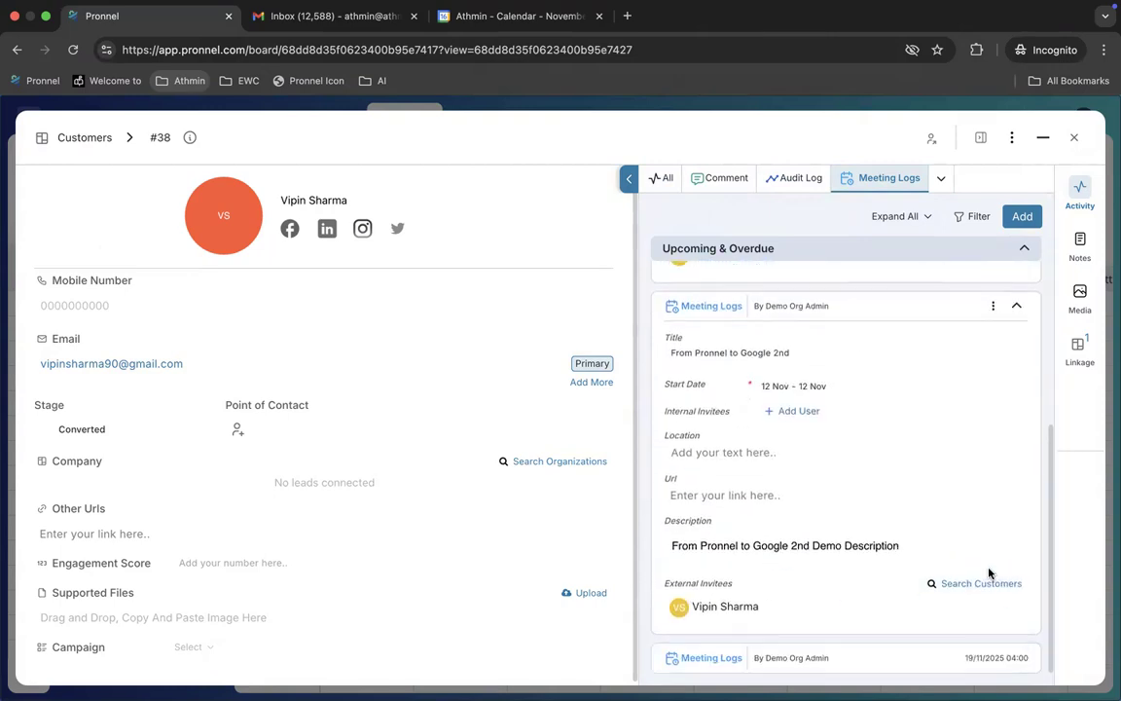
pyautogui.click(1016, 658)
pyautogui.scroll(-4, 961, 521)
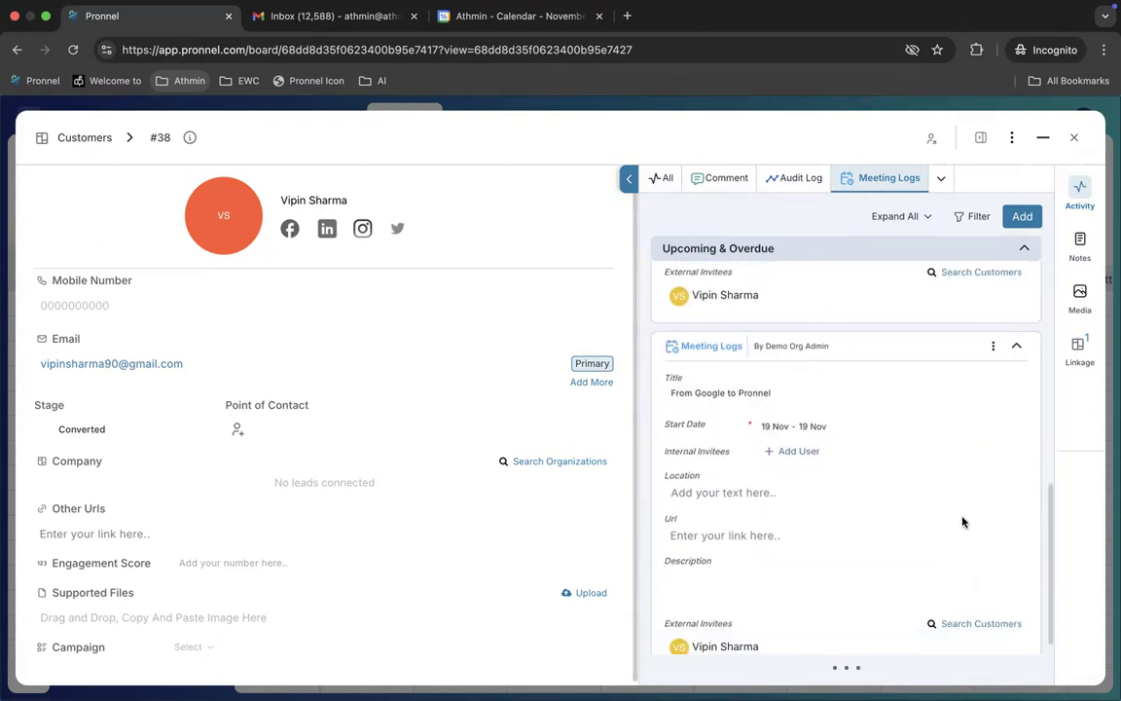
pyautogui.scroll(5, 841, 428)
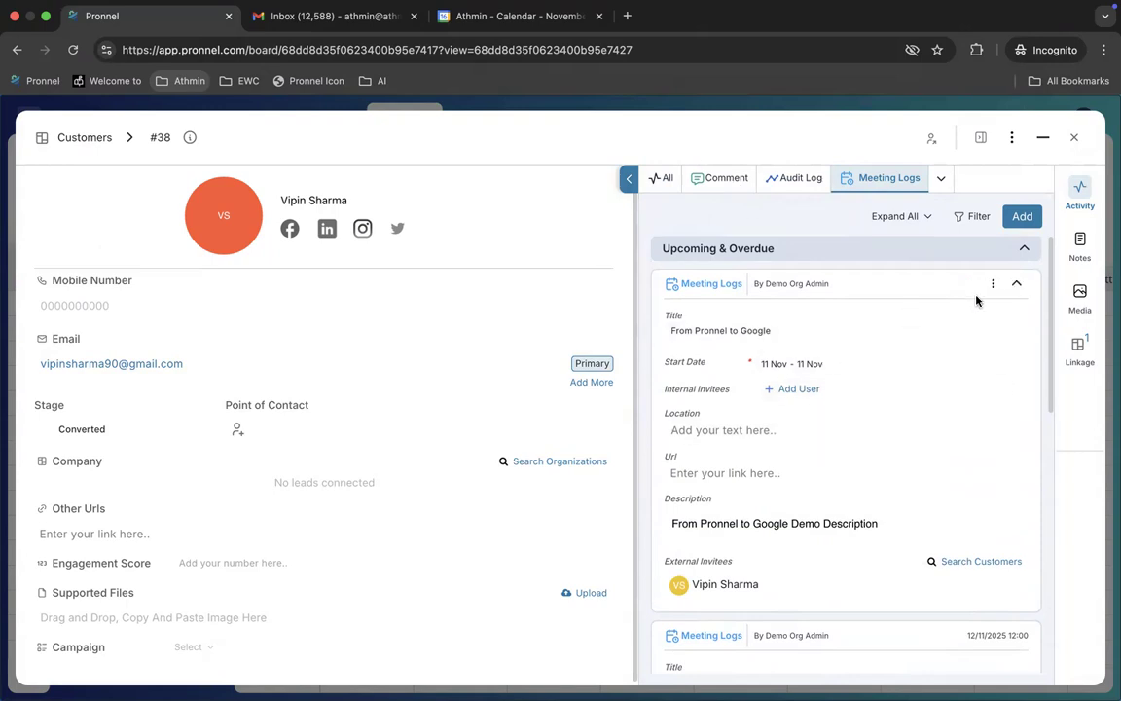
# Step: Collapse and reopen the 11 Nov and 12 Nov meetings, then close customer #38's record
pyautogui.click(1016, 283)
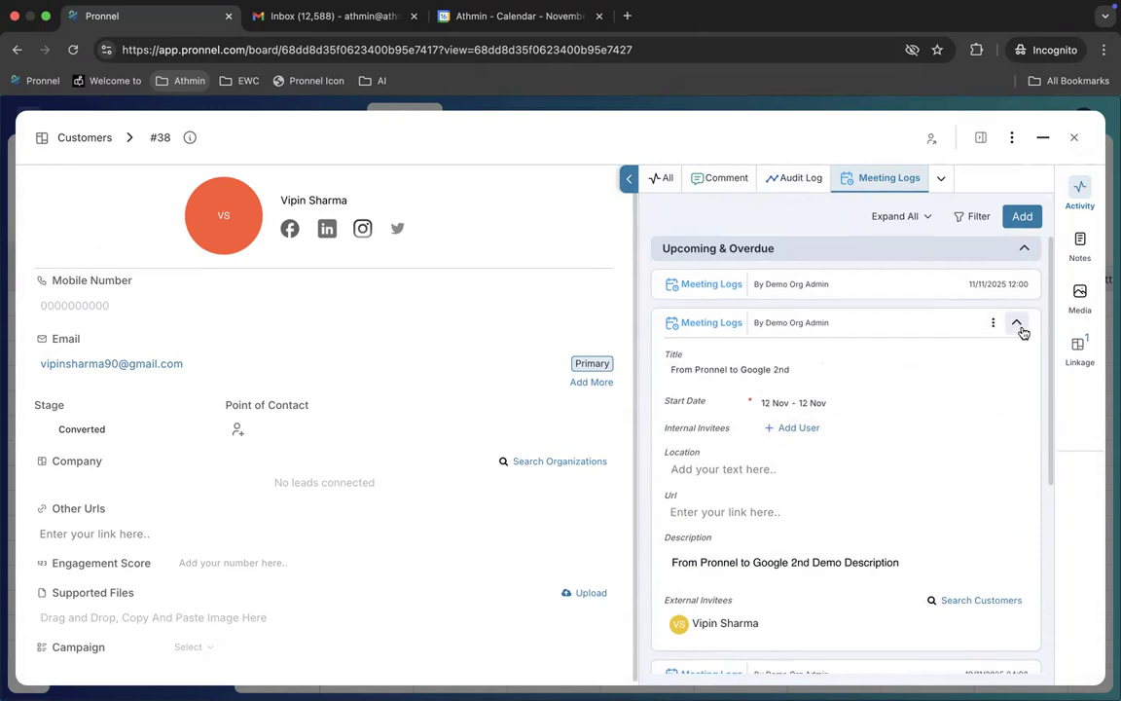
pyautogui.click(1017, 326)
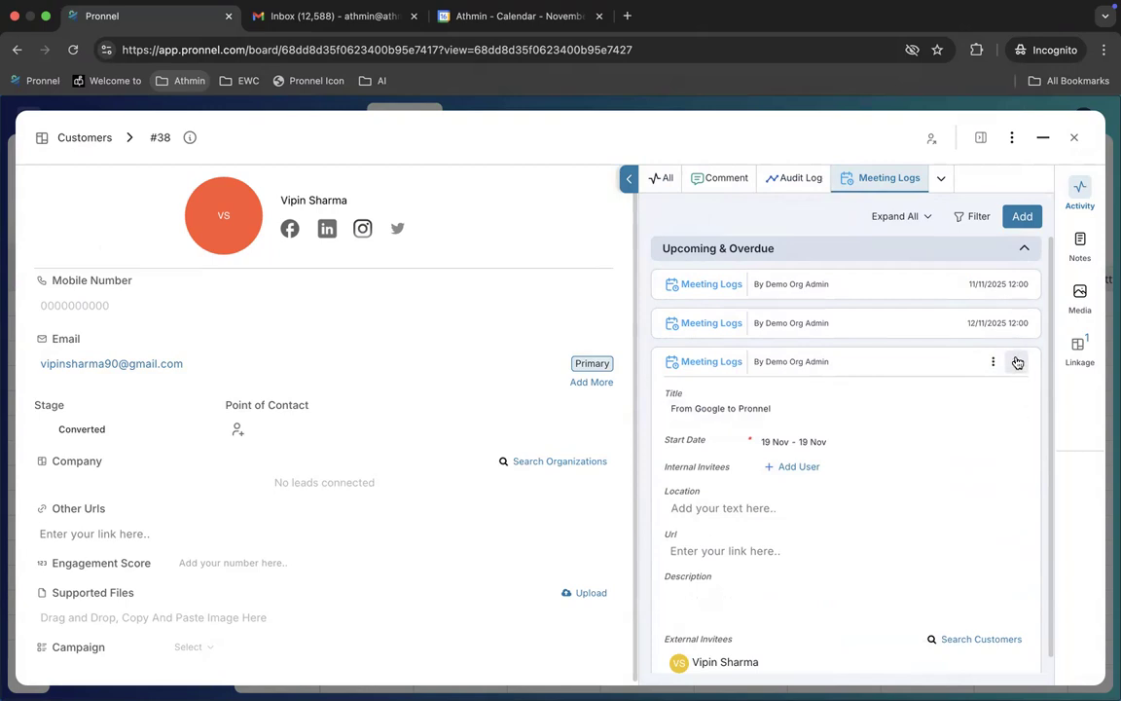
pyautogui.scroll(-1, 866, 458)
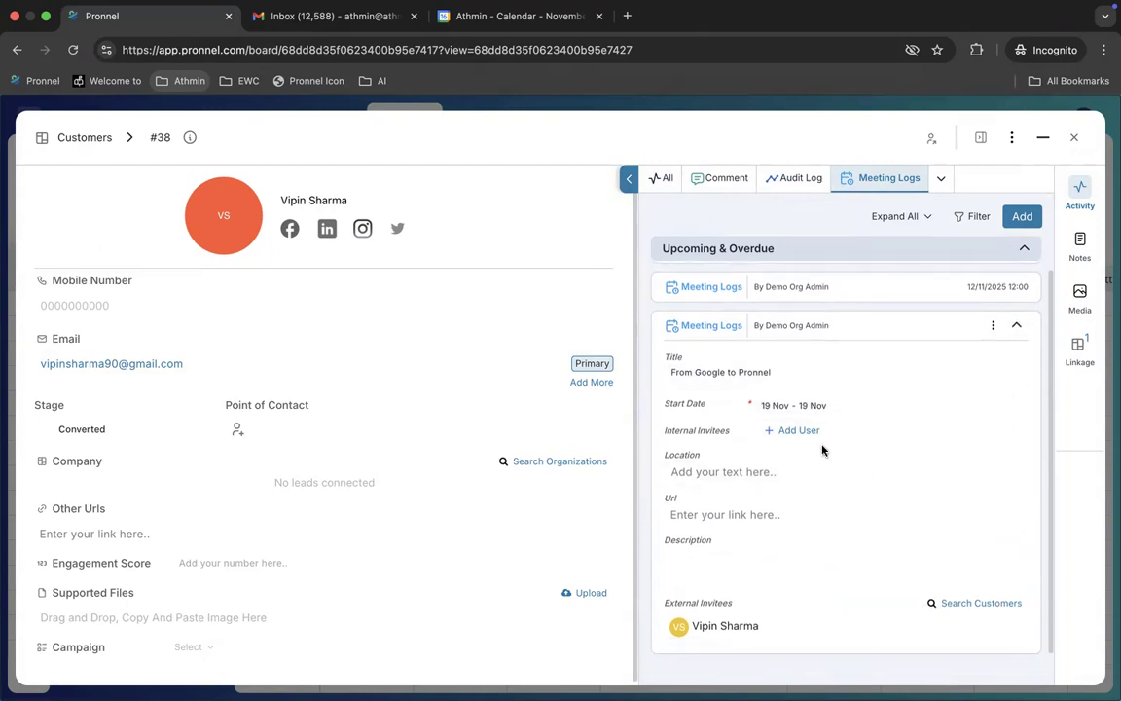
pyautogui.scroll(1, 828, 449)
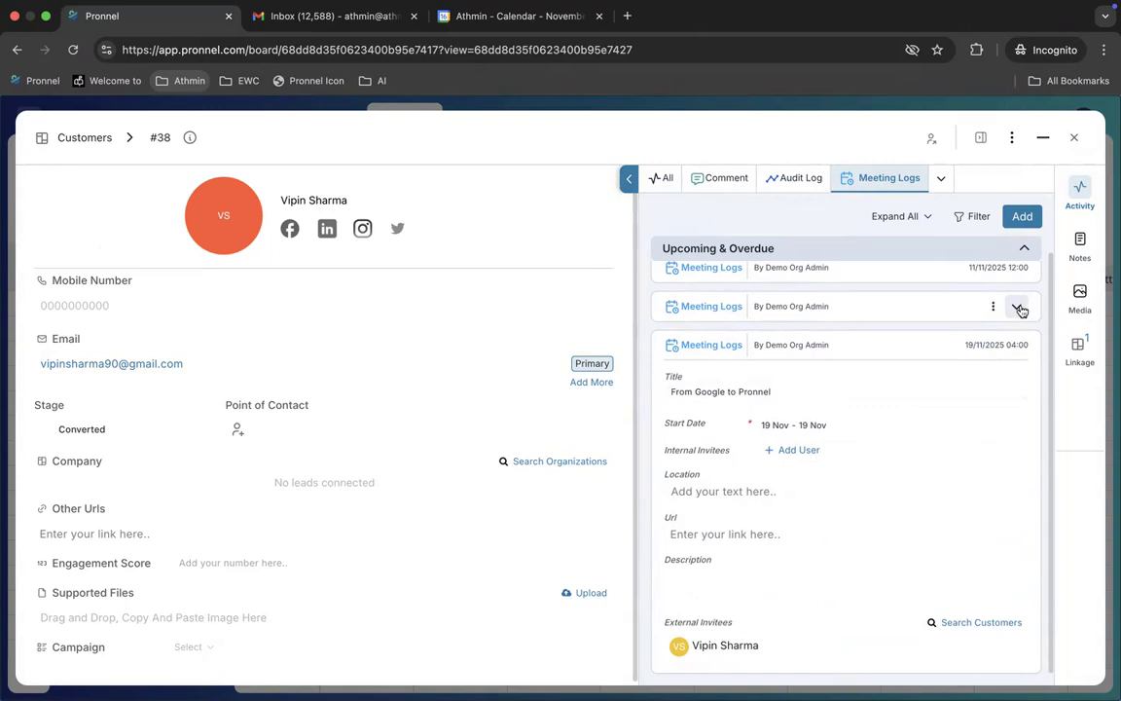
pyautogui.click(1015, 305)
pyautogui.scroll(1, 979, 412)
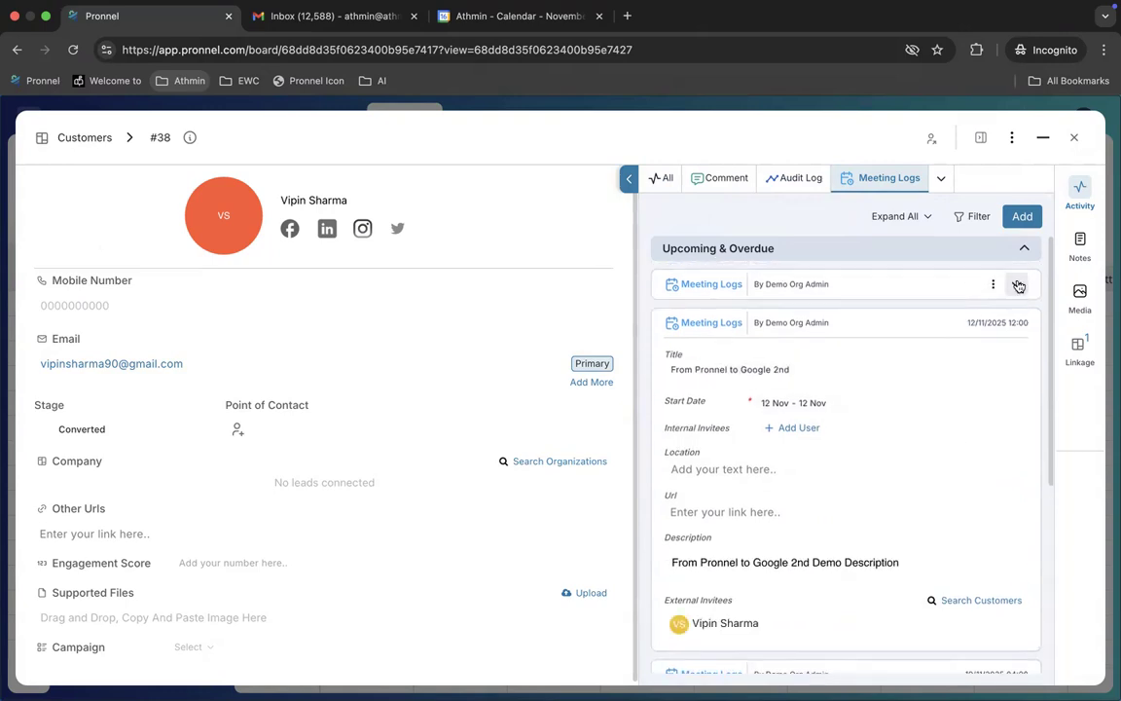
pyautogui.click(1016, 285)
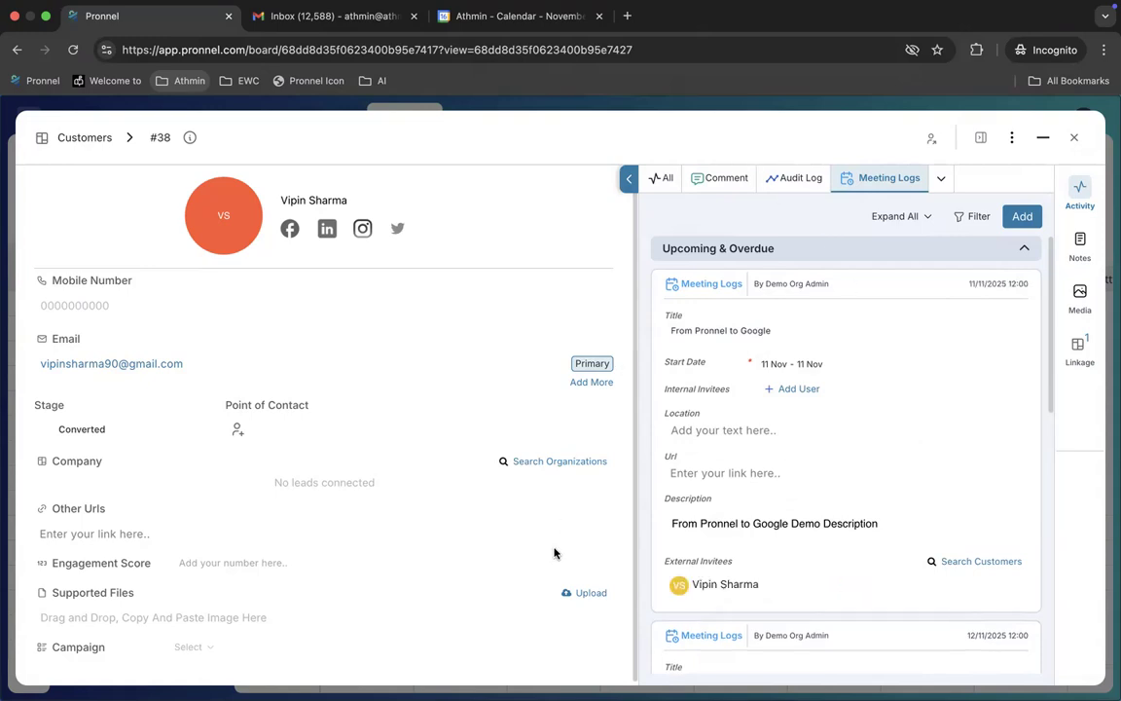
pyautogui.moveTo(739, 582)
pyautogui.click(1074, 140)
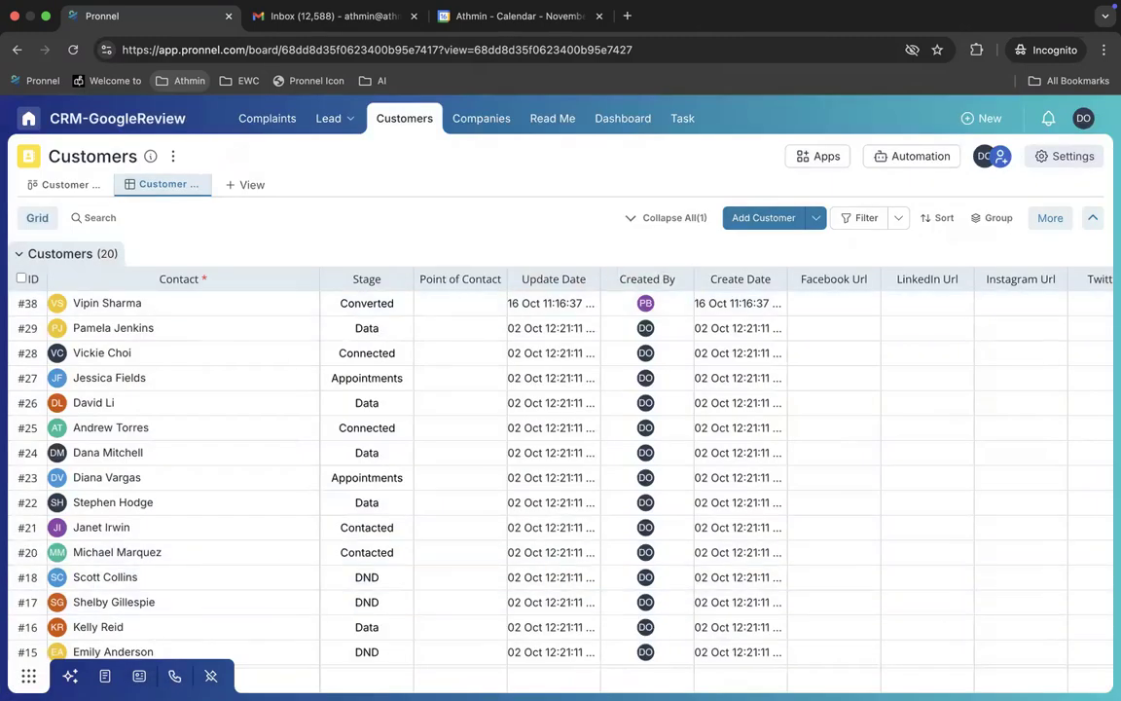
pyautogui.click(29, 675)
pyautogui.click(73, 463)
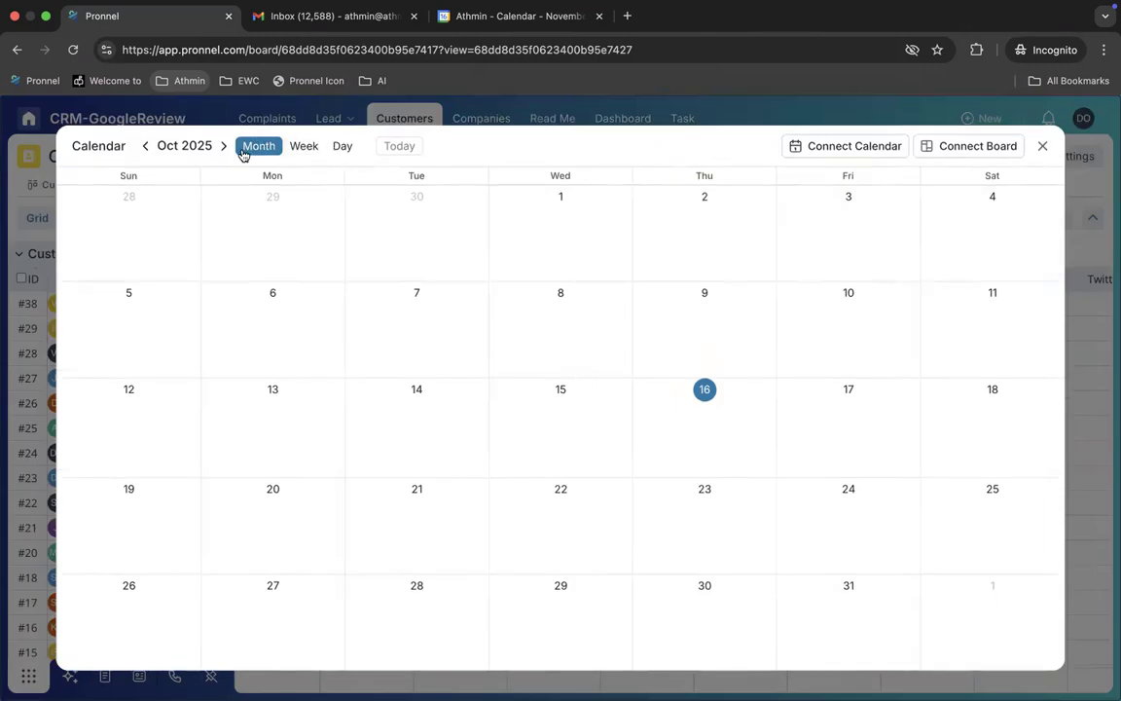
pyautogui.click(224, 146)
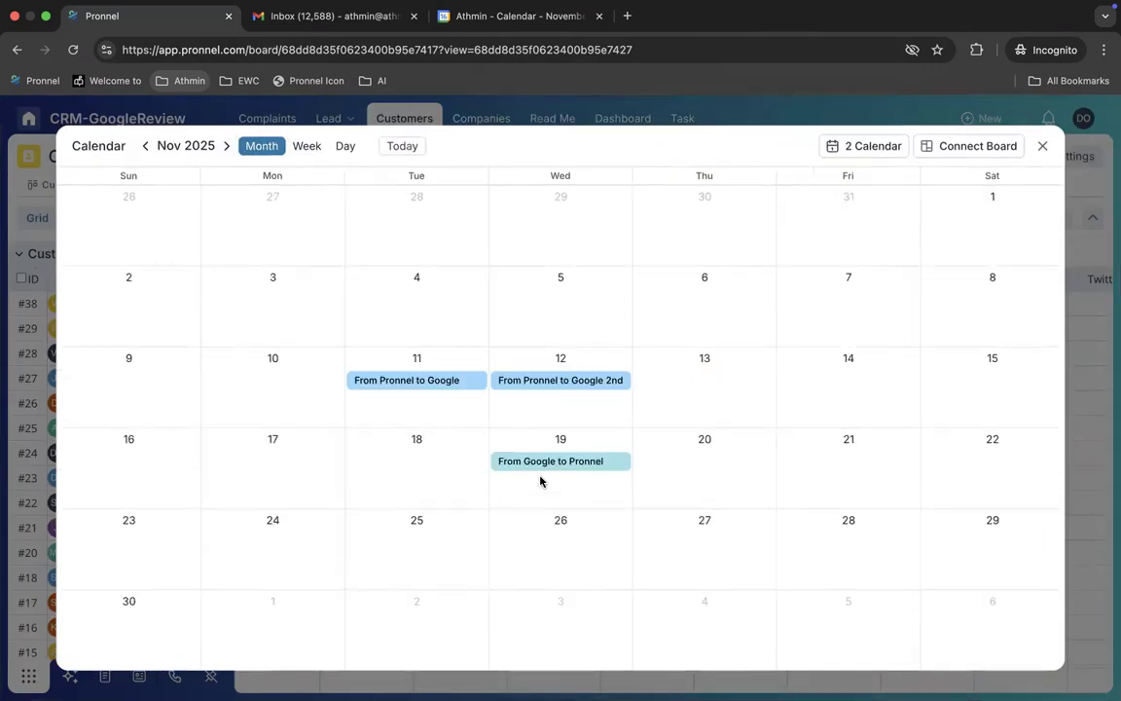
pyautogui.click(1039, 147)
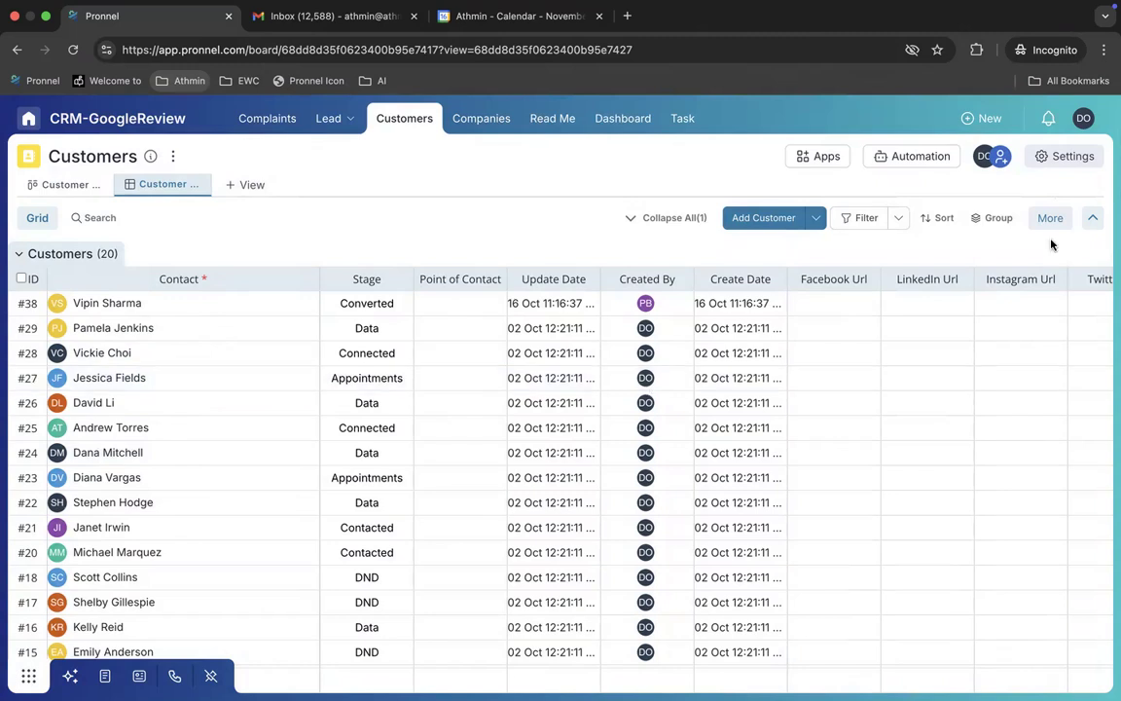
# Step: Delete the connected Google calendar from the user's Calendar Settings
pyautogui.click(1083, 118)
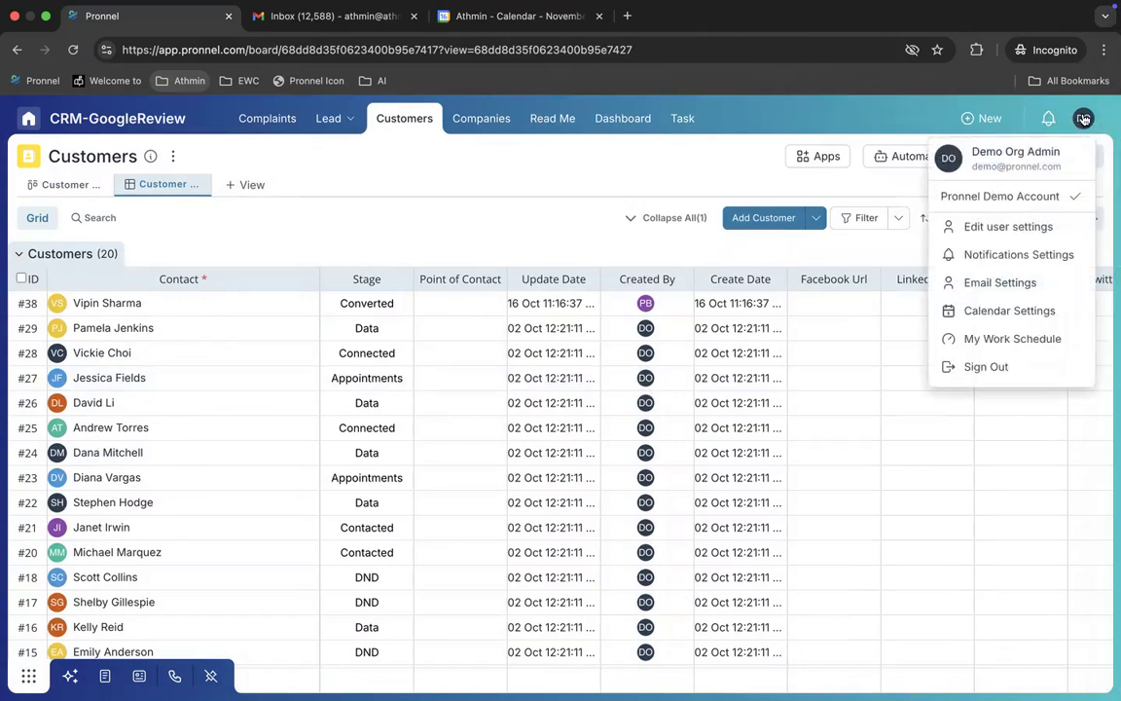
pyautogui.click(1031, 226)
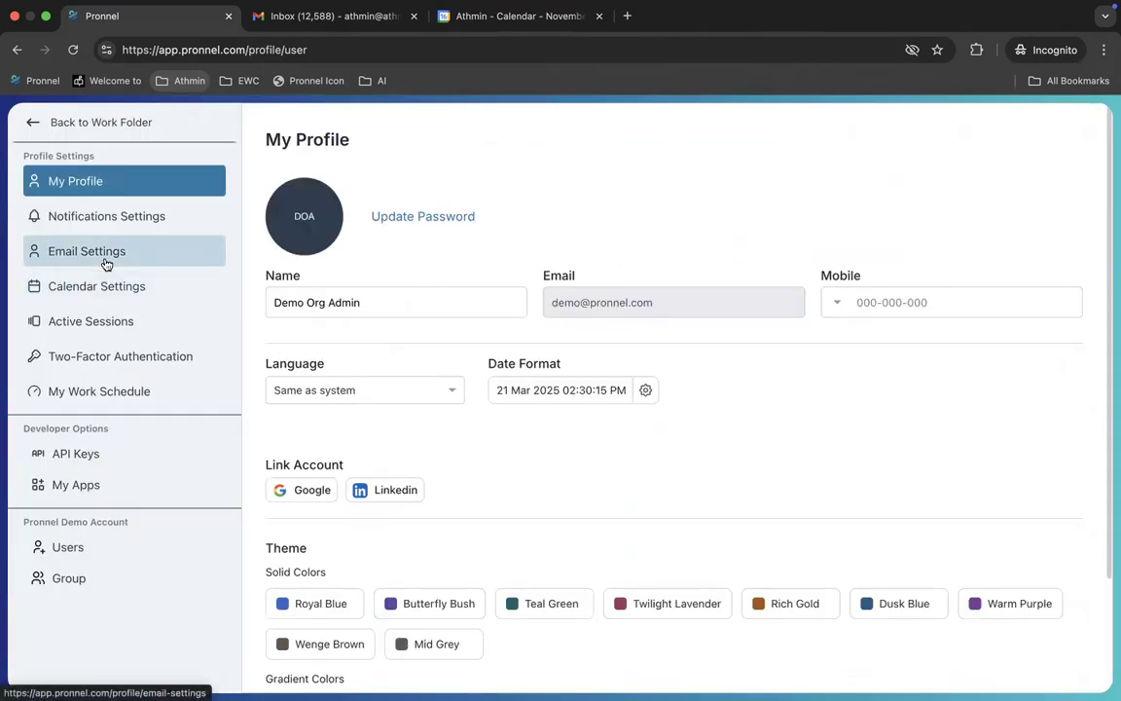
pyautogui.click(125, 288)
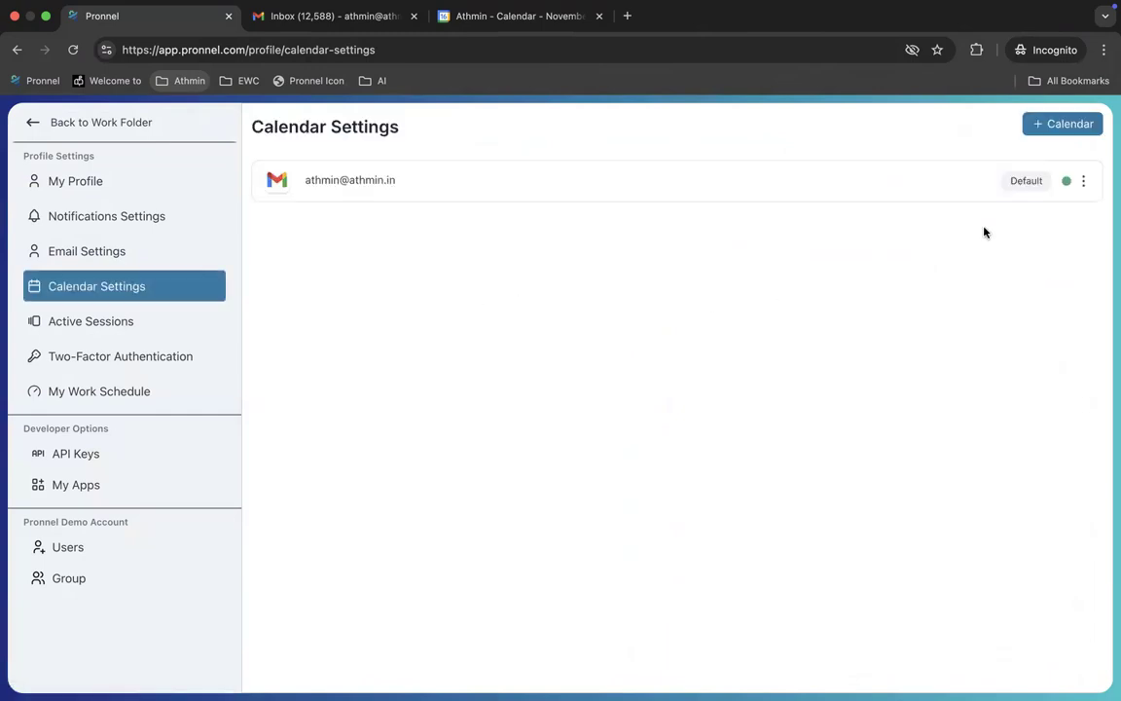
pyautogui.click(1083, 182)
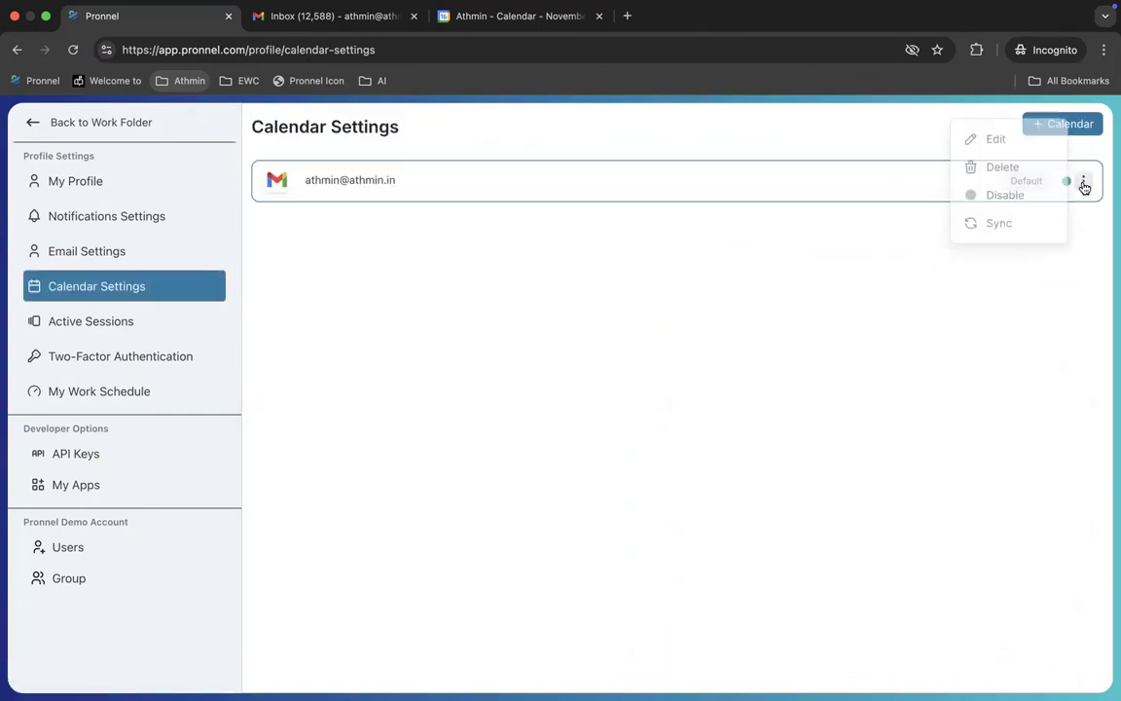
pyautogui.click(1005, 167)
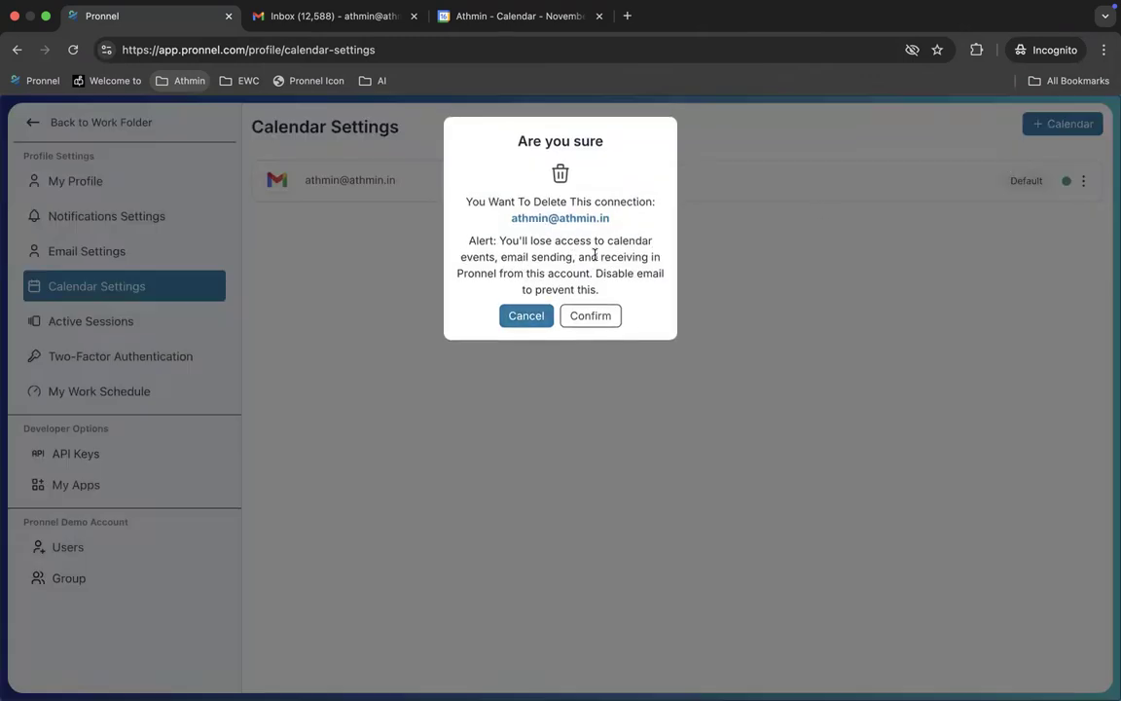
pyautogui.click(591, 316)
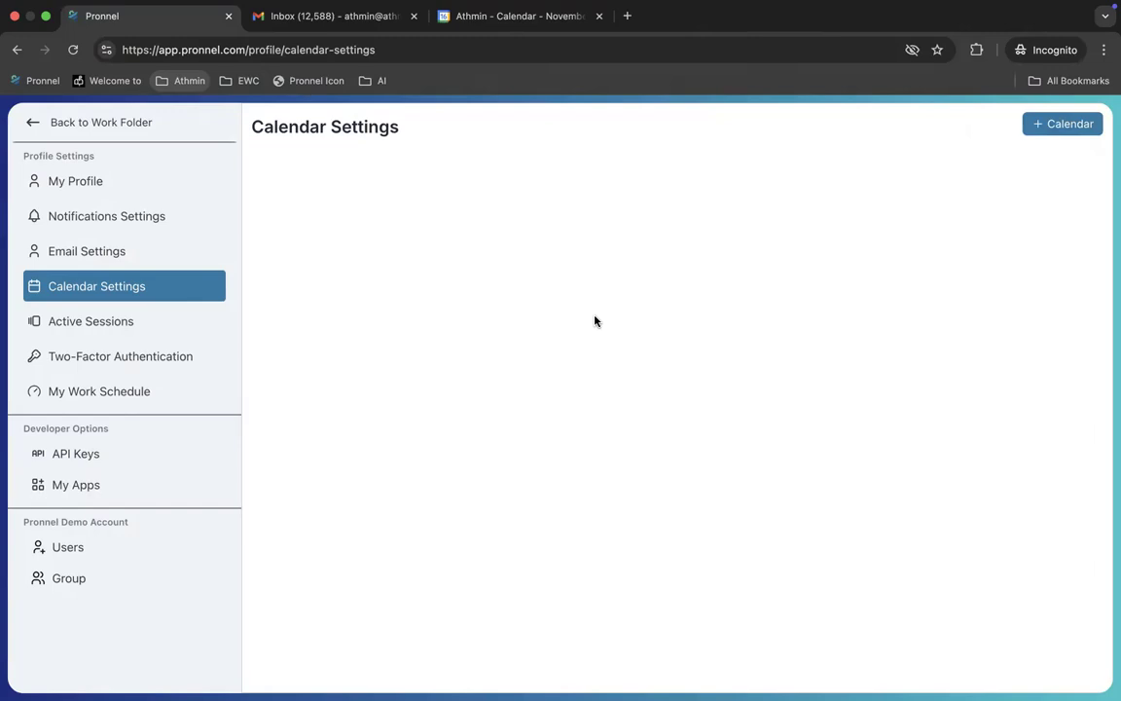
pyautogui.click(83, 251)
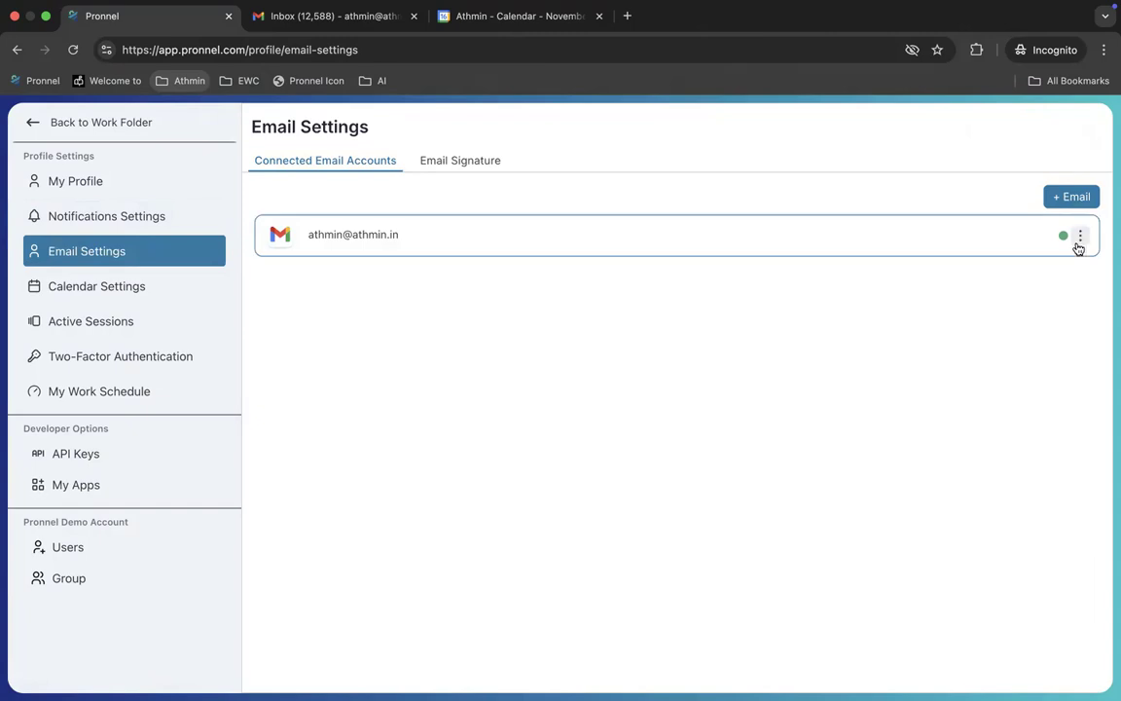
# Step: Delete the connected Gmail account from Email Settings
pyautogui.click(1080, 236)
pyautogui.click(1002, 225)
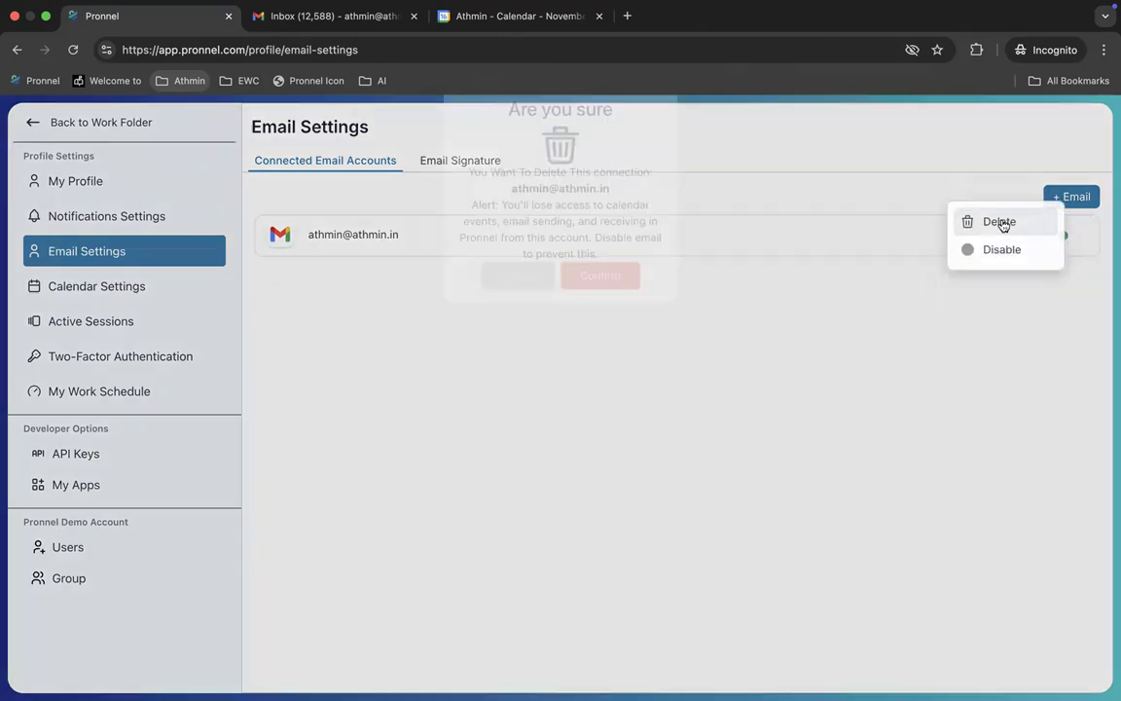
pyautogui.click(590, 312)
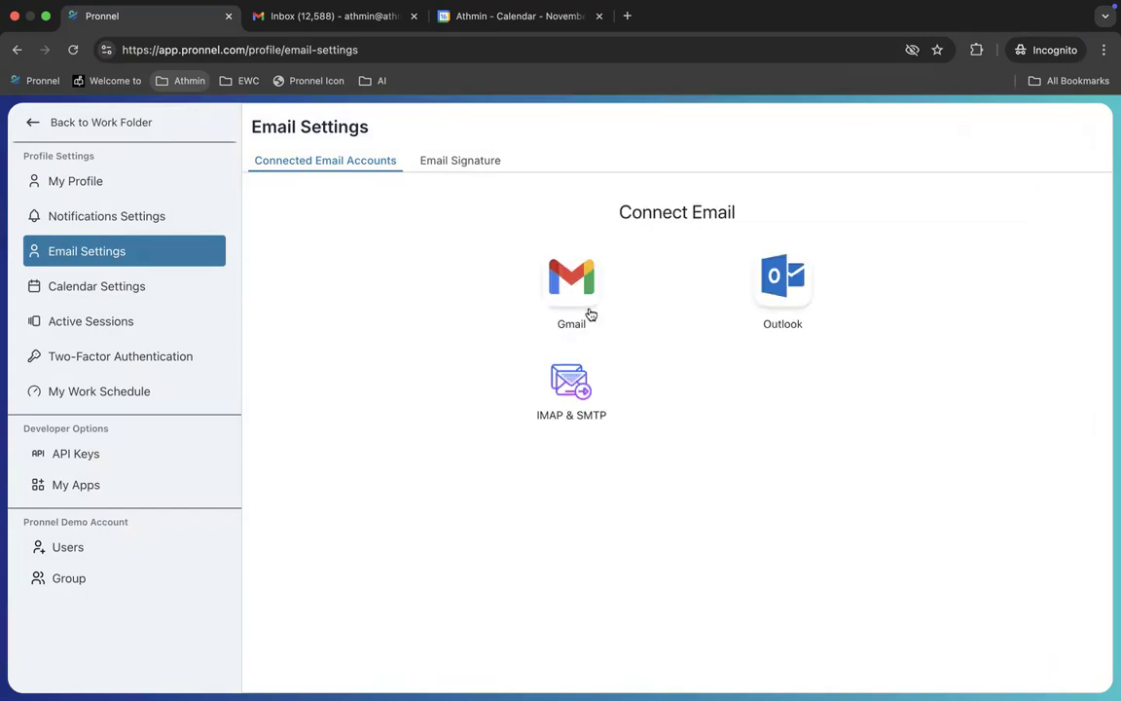
# Step: Verify no calendar or email connections remain, then return to the Customers board
pyautogui.click(110, 287)
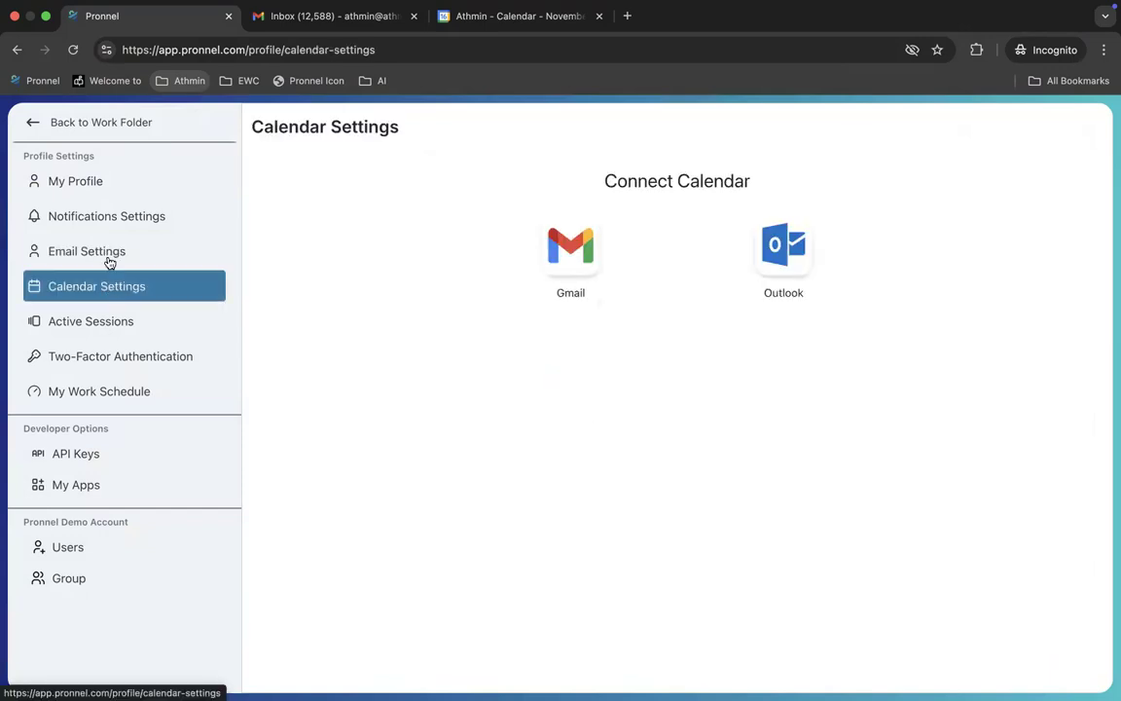
pyautogui.click(106, 252)
pyautogui.click(113, 282)
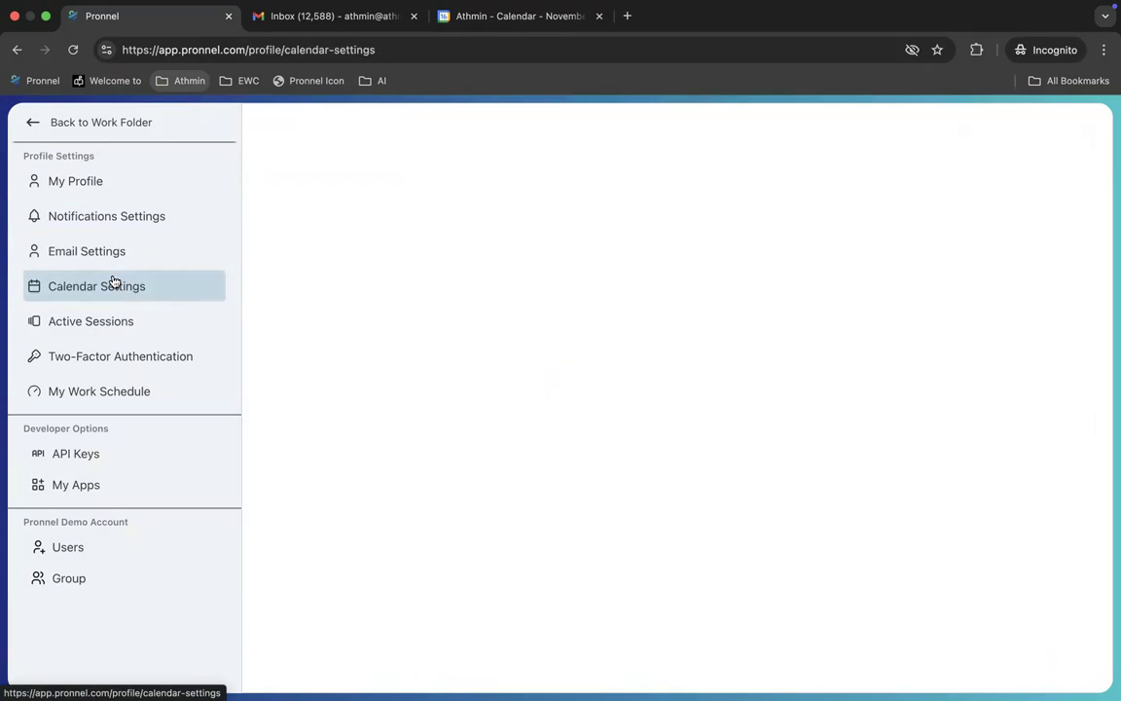
pyautogui.click(35, 124)
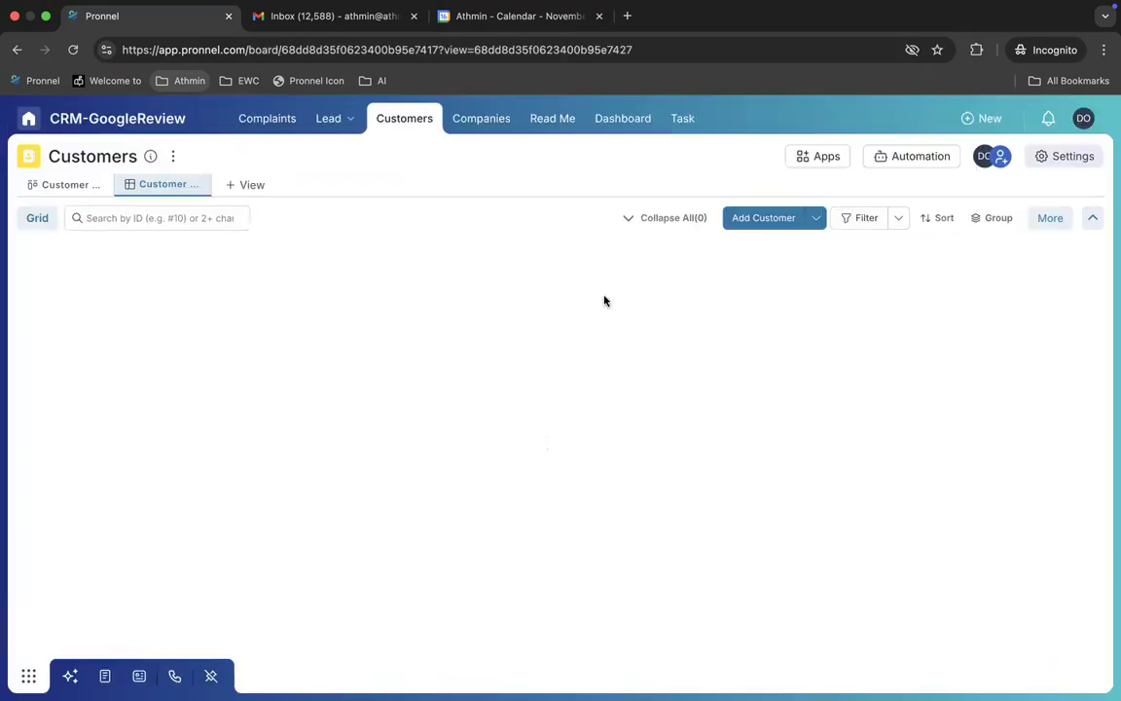